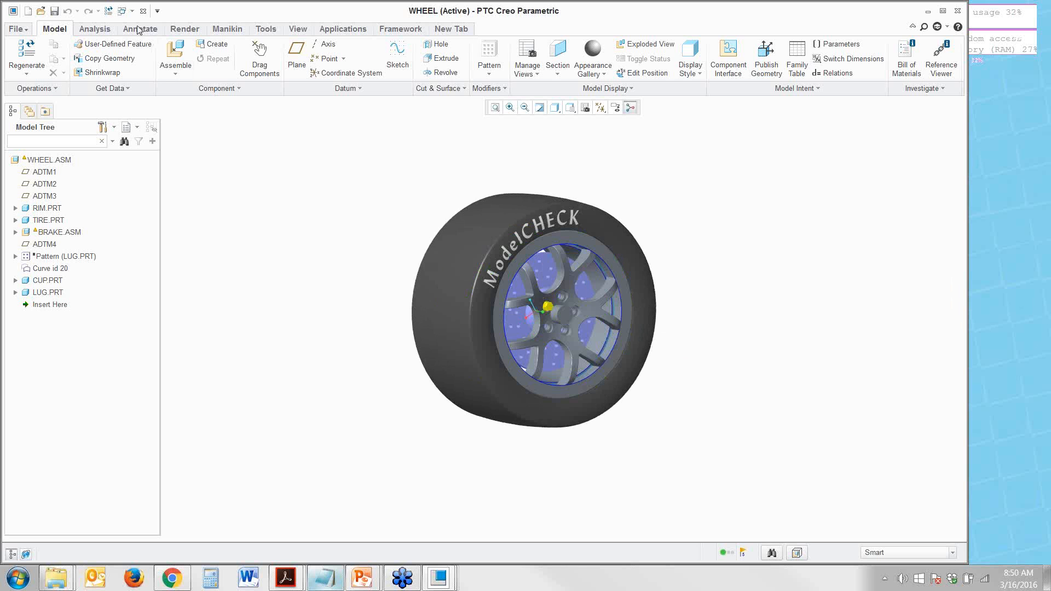
Step: Switch from the wheel assembly to the RIM.PRT window and inspect the rim model
left_click(122, 11)
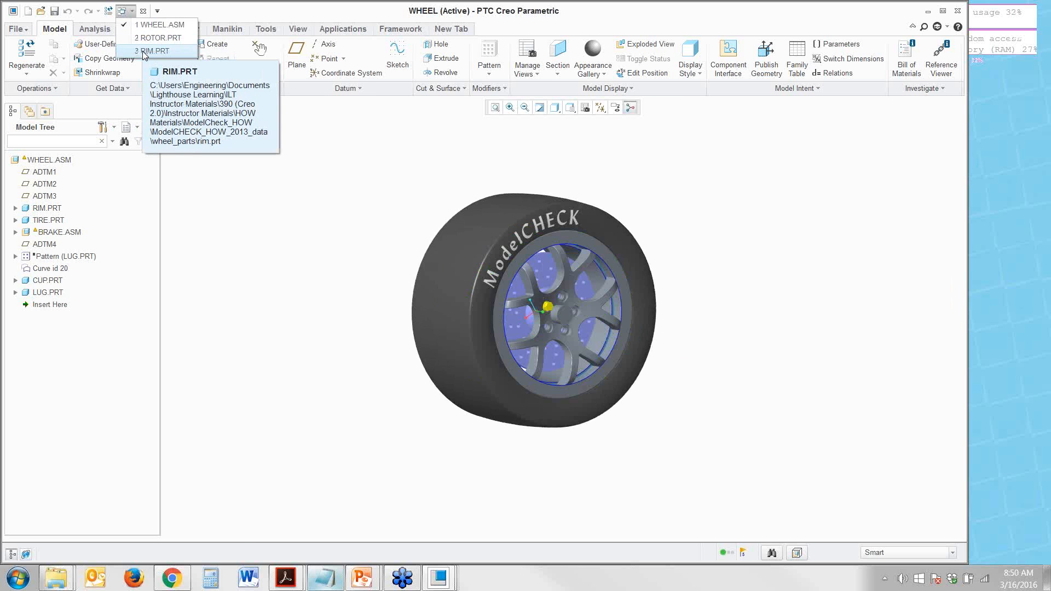
left_click(147, 50)
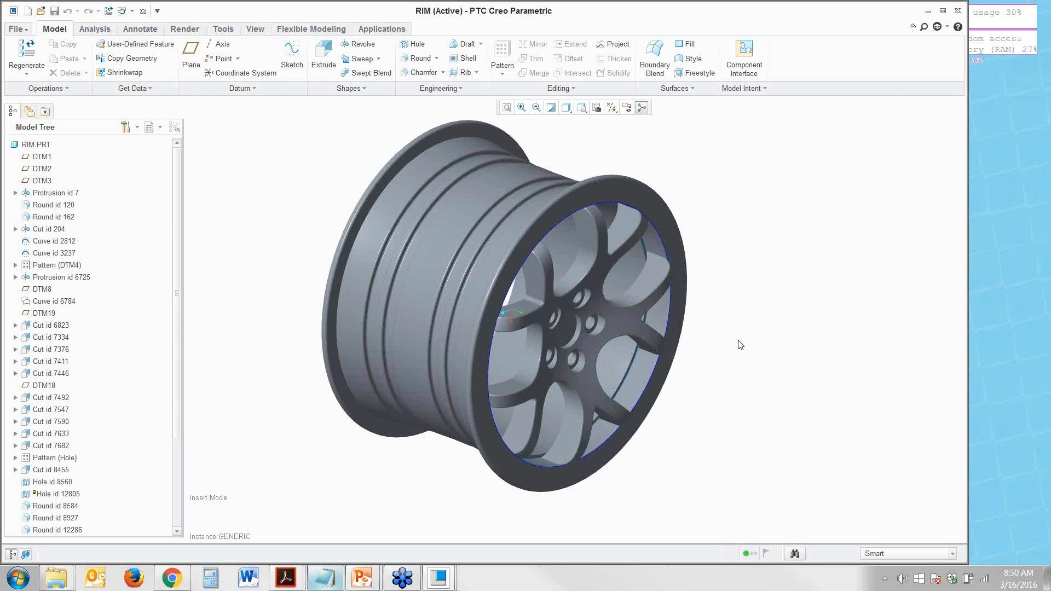
mouse_move(750, 329)
middle_mouse_down()
mouse_move(732, 319)
mouse_move(746, 328)
middle_mouse_up()
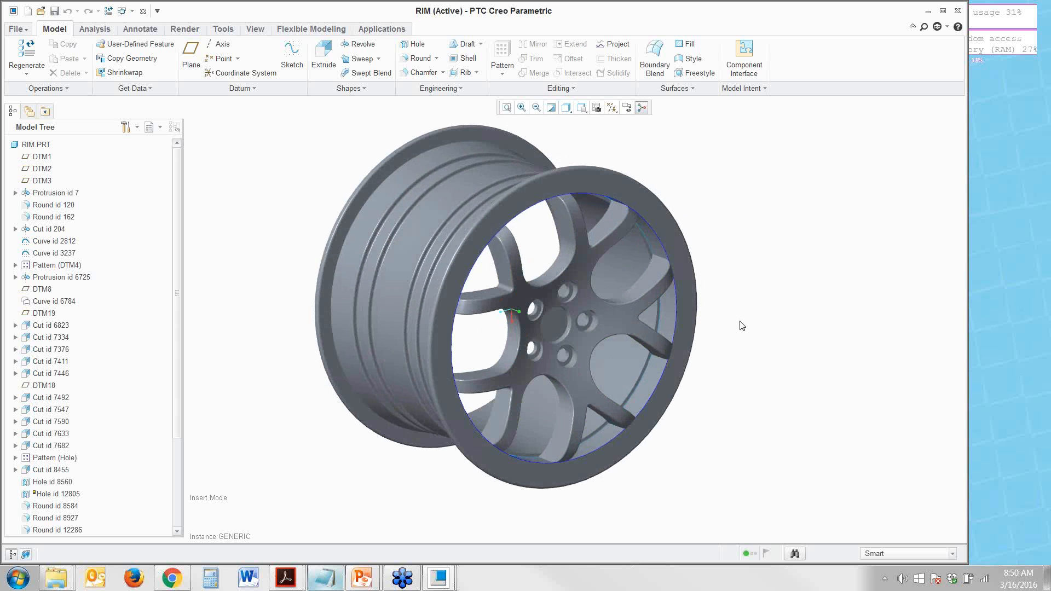
scroll(735, 329, "up", 2)
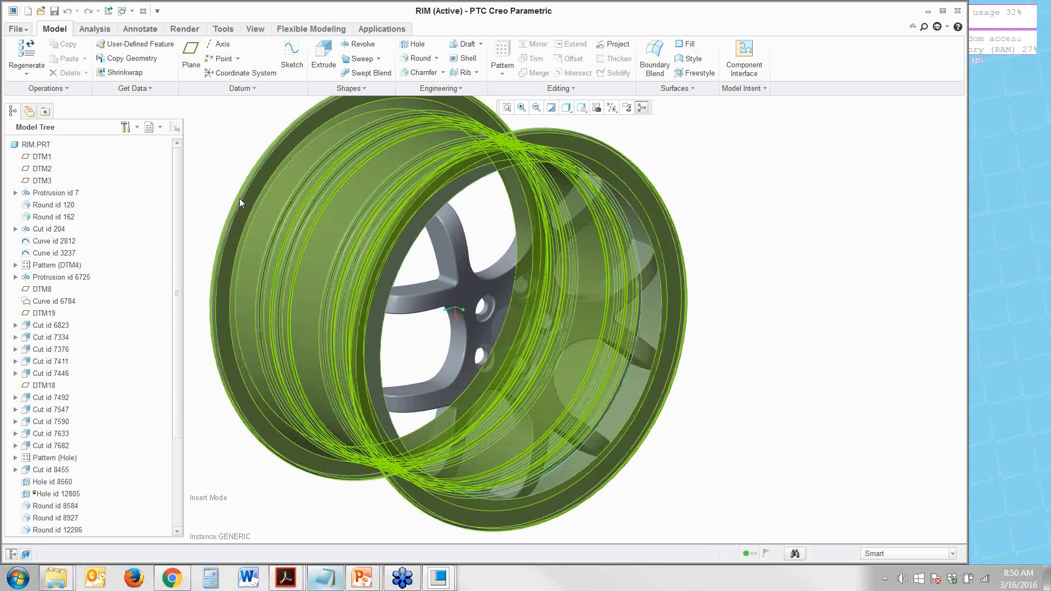
Step: Run ModelCHECK Interactive on the rim part to generate its report
left_click(17, 30)
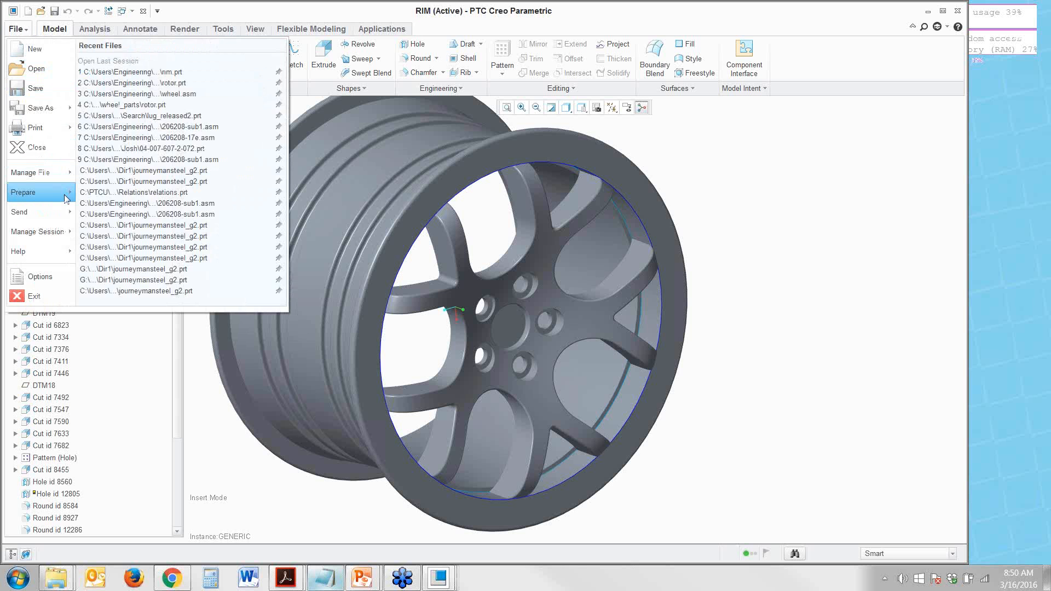
mouse_move(65, 199)
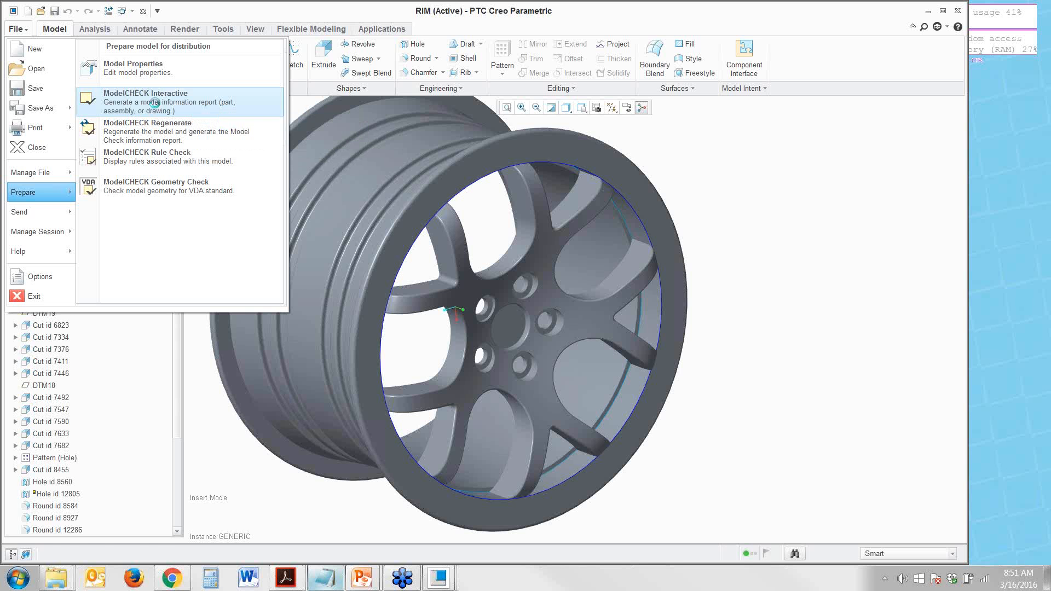
left_click(156, 105)
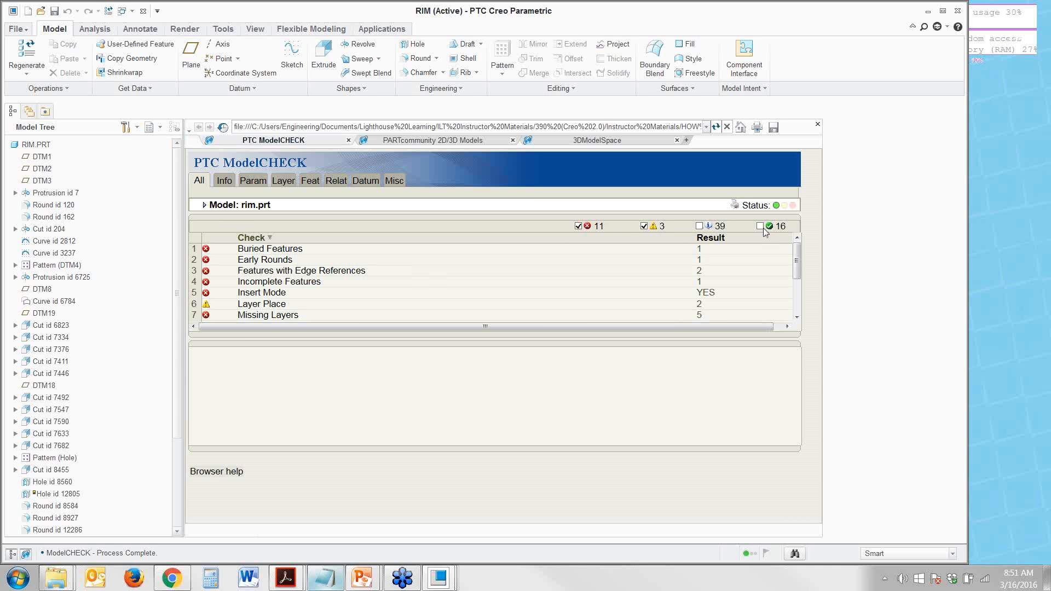
Step: Review the informational and passed checks, including the Hole Diameters details, and restore the errors-and-warnings-only filter
left_click(700, 226)
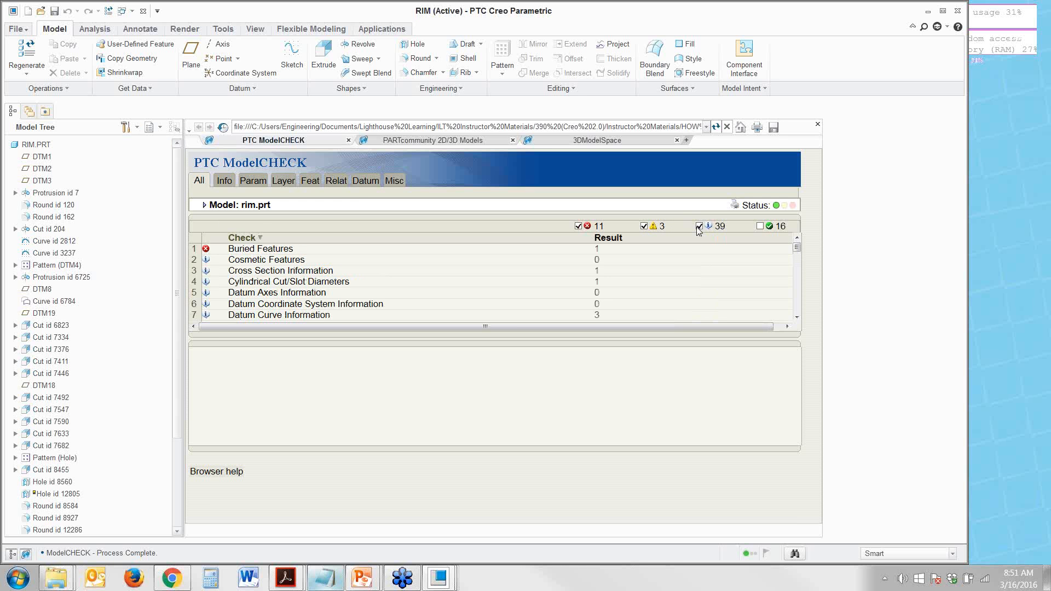
left_click(699, 227)
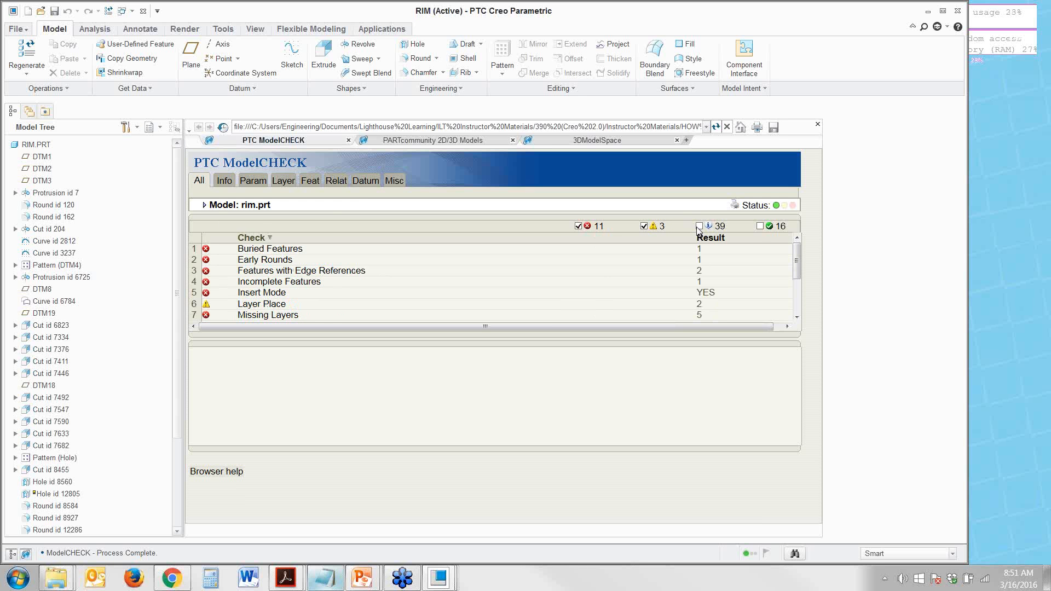
left_click(760, 226)
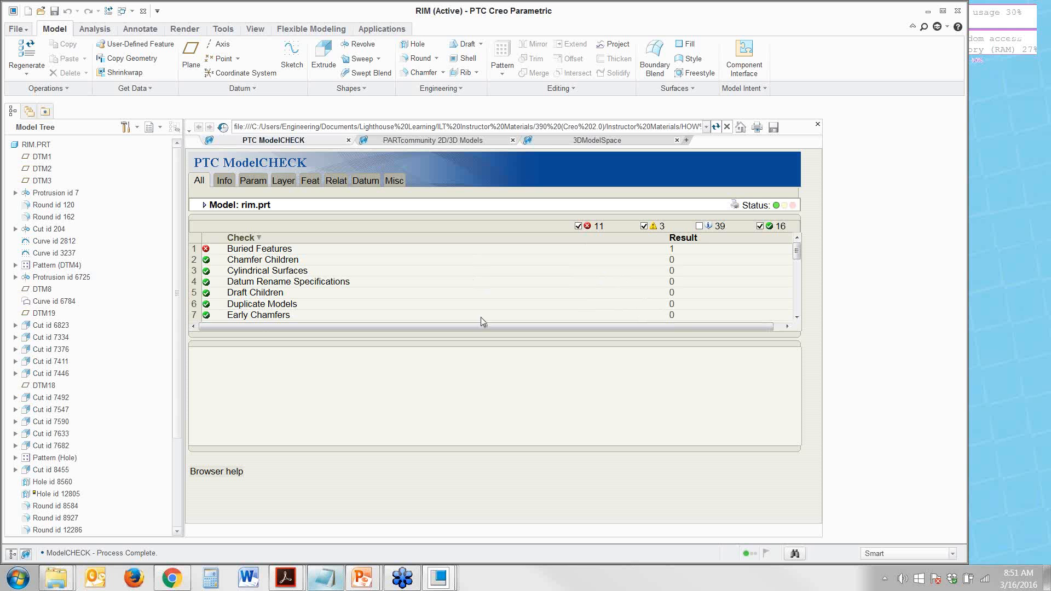
scroll(492, 299, "down", 1)
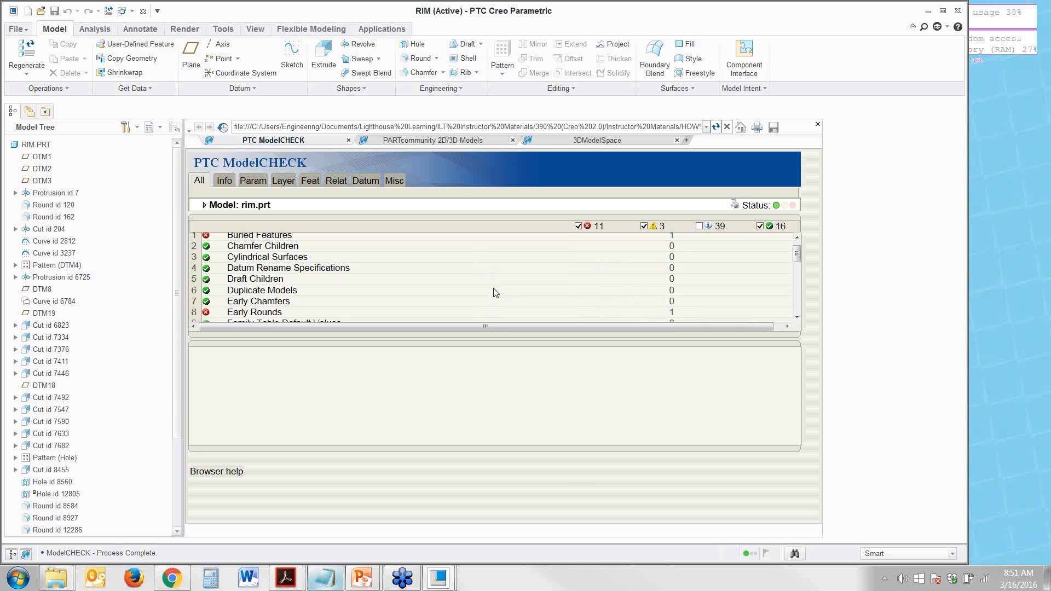
scroll(495, 293, "down", 5)
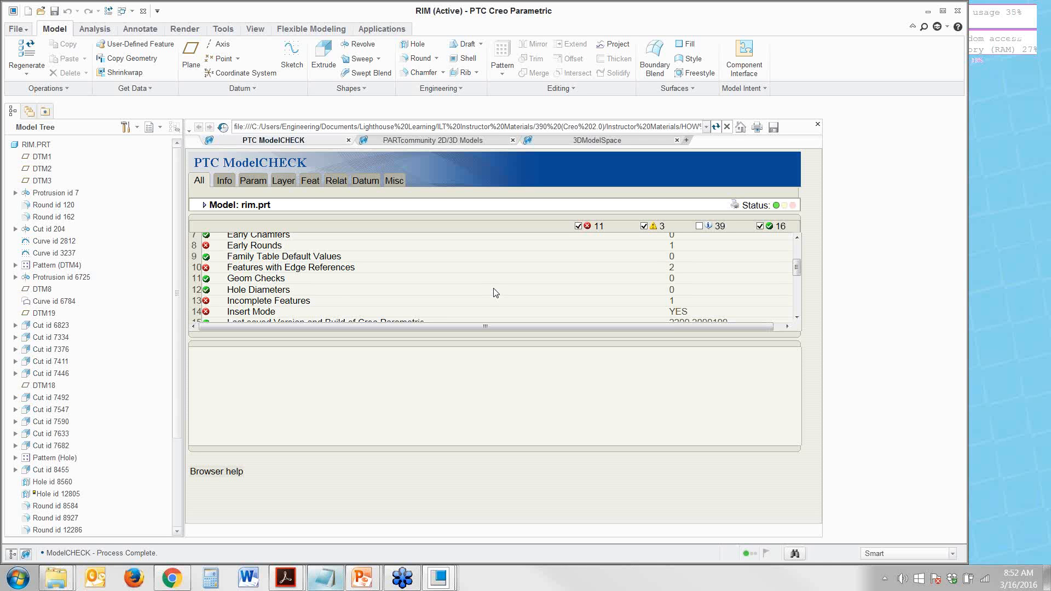
left_click(272, 293)
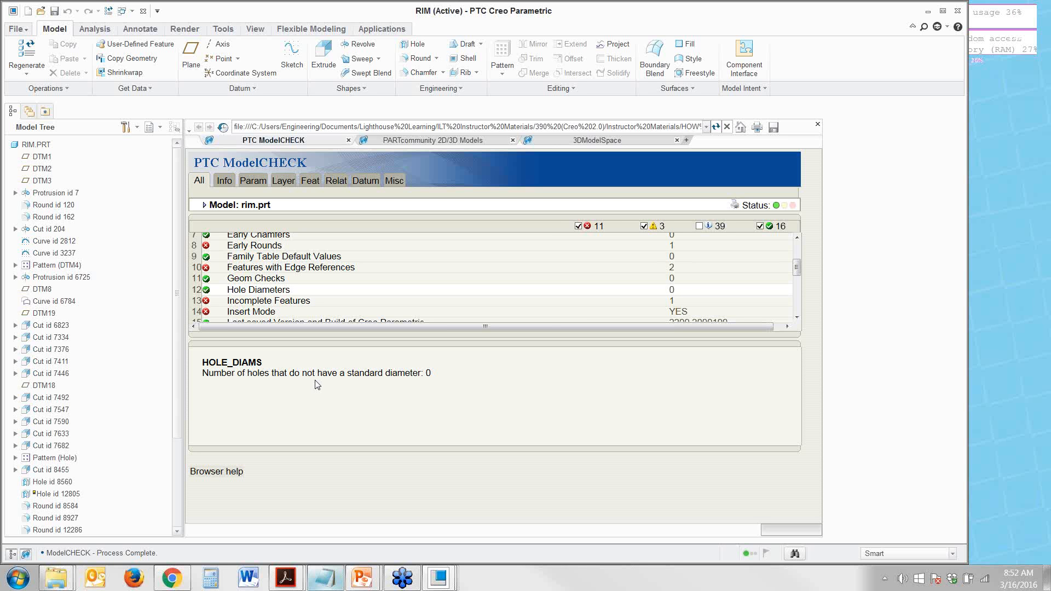
left_click(760, 226)
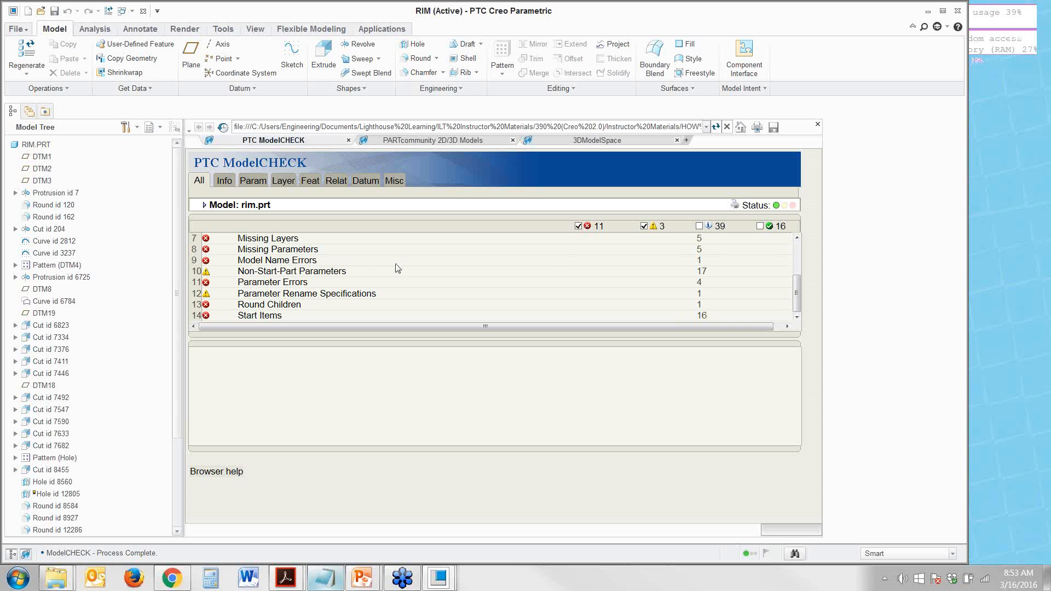
Step: Examine the details of the Model Name Errors and Parameter Errors checks in the report
left_click(281, 261)
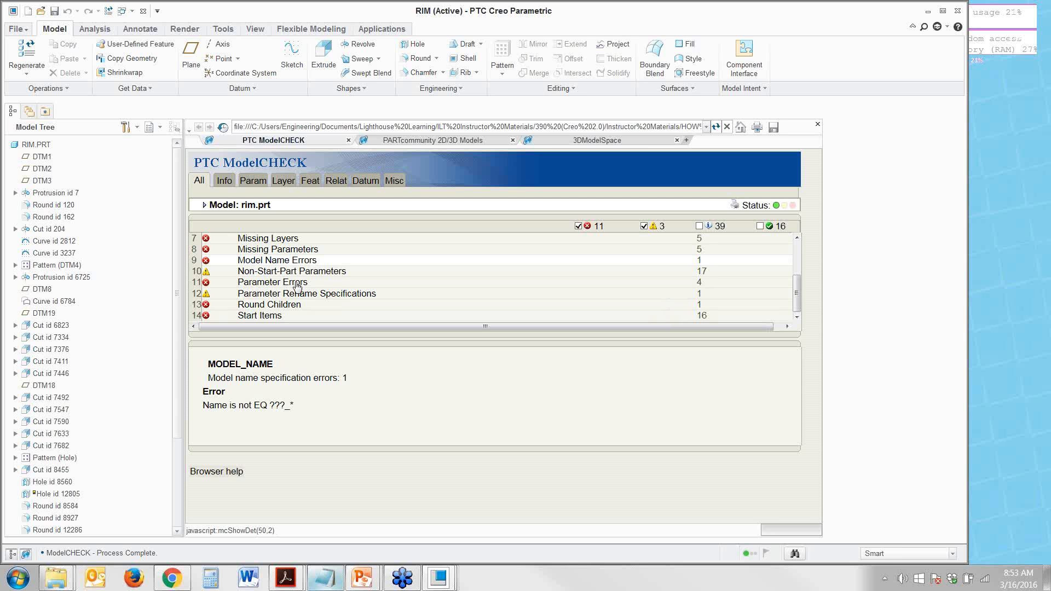
scroll(297, 286, "up", 1)
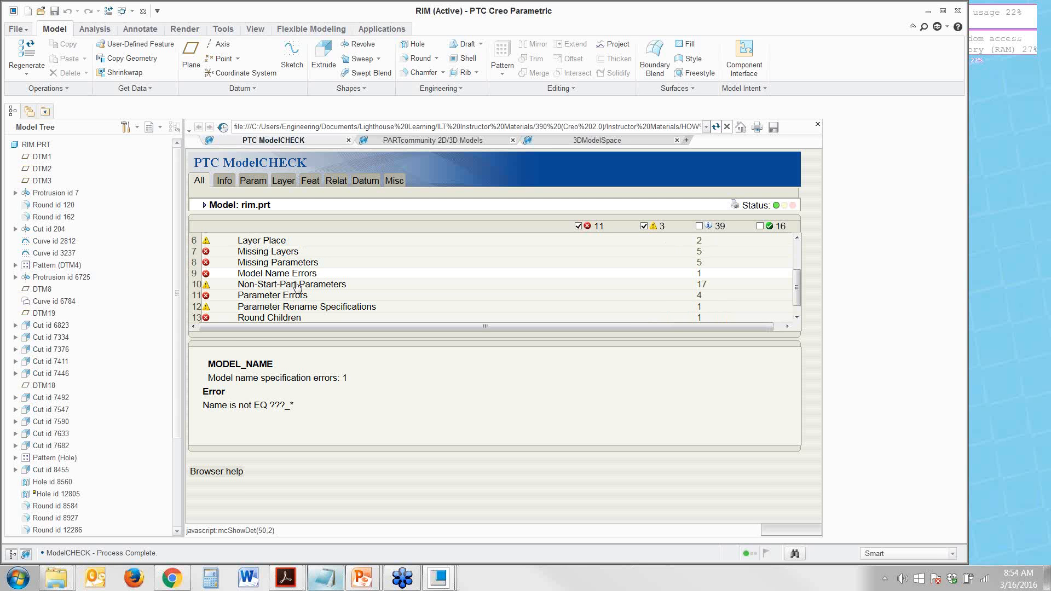
left_click(301, 297)
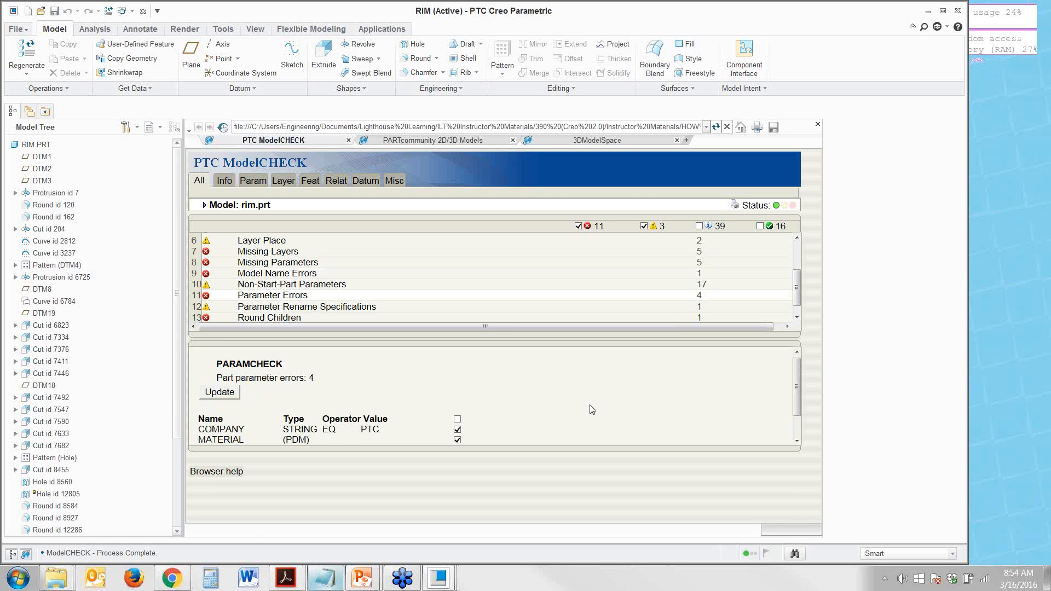
scroll(592, 411, "down", 2)
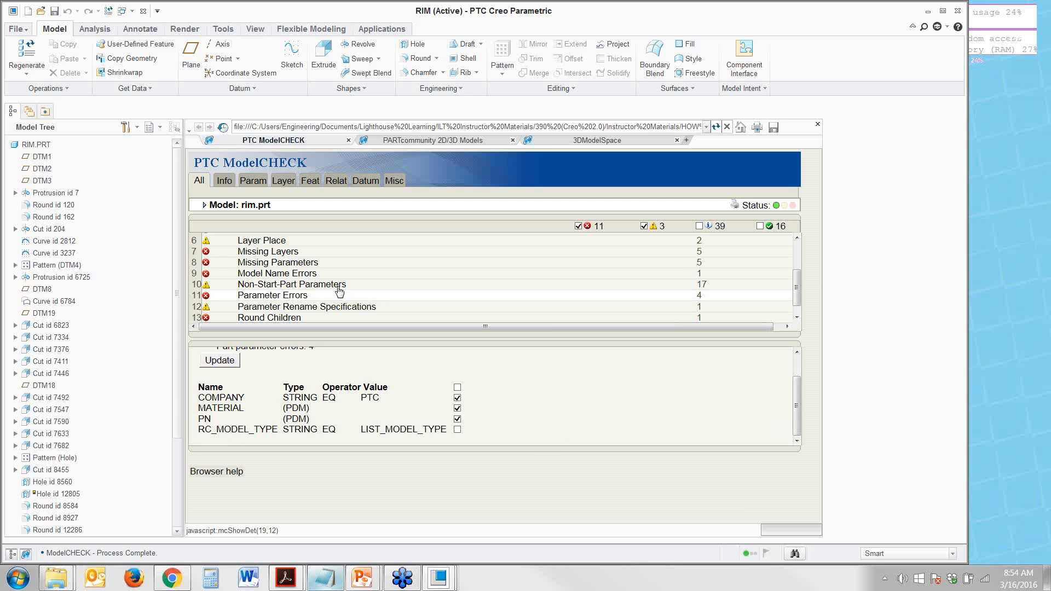
Step: In the Missing Parameters check, choose a designer from the DRAWN_BY list and mark that parameter for adding
left_click(315, 265)
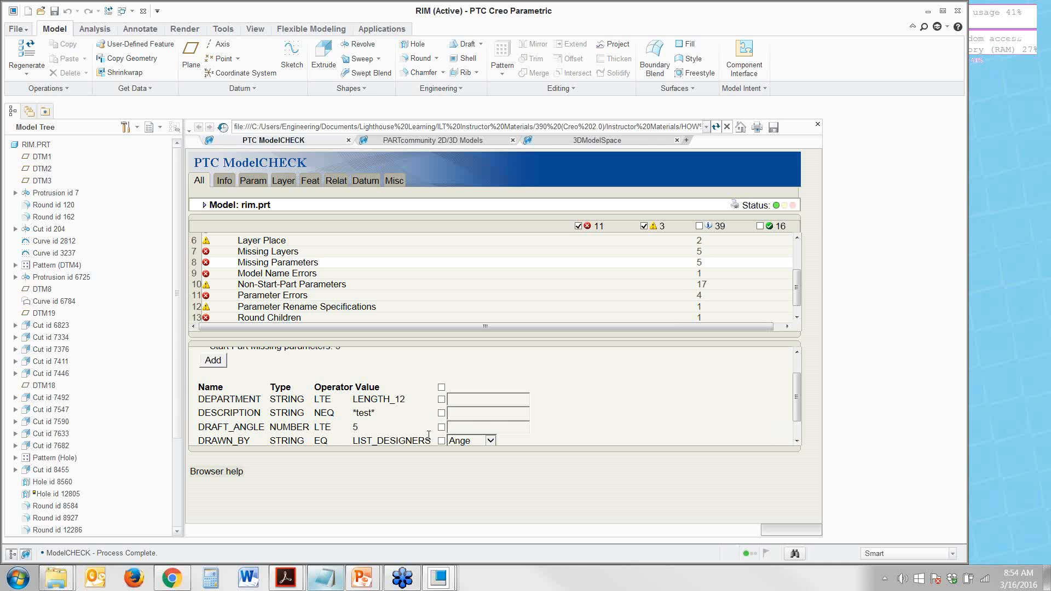
scroll(422, 429, "down", 1)
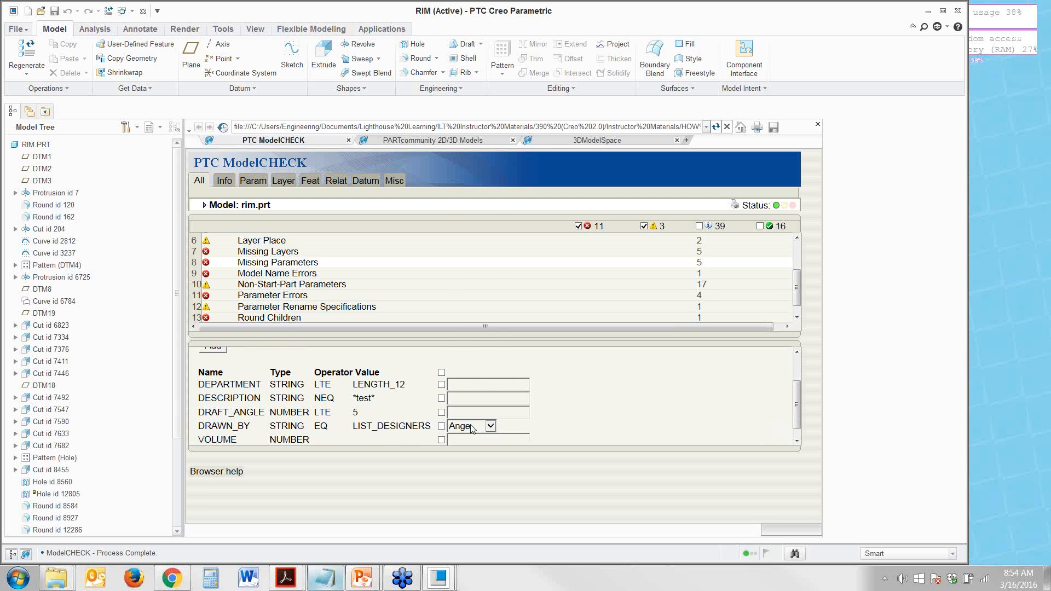
left_click(490, 427)
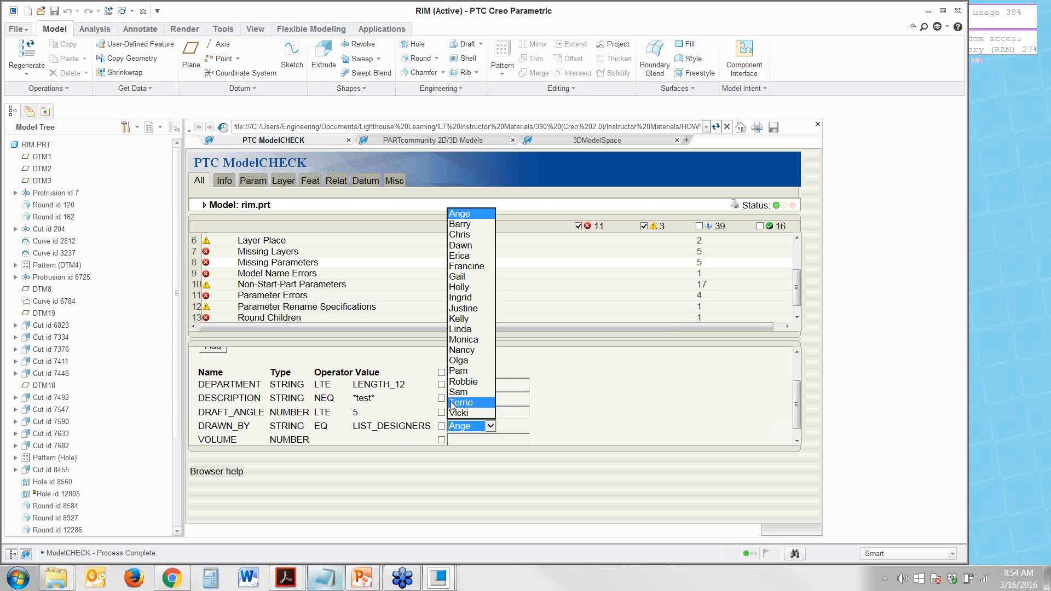
left_click(477, 349)
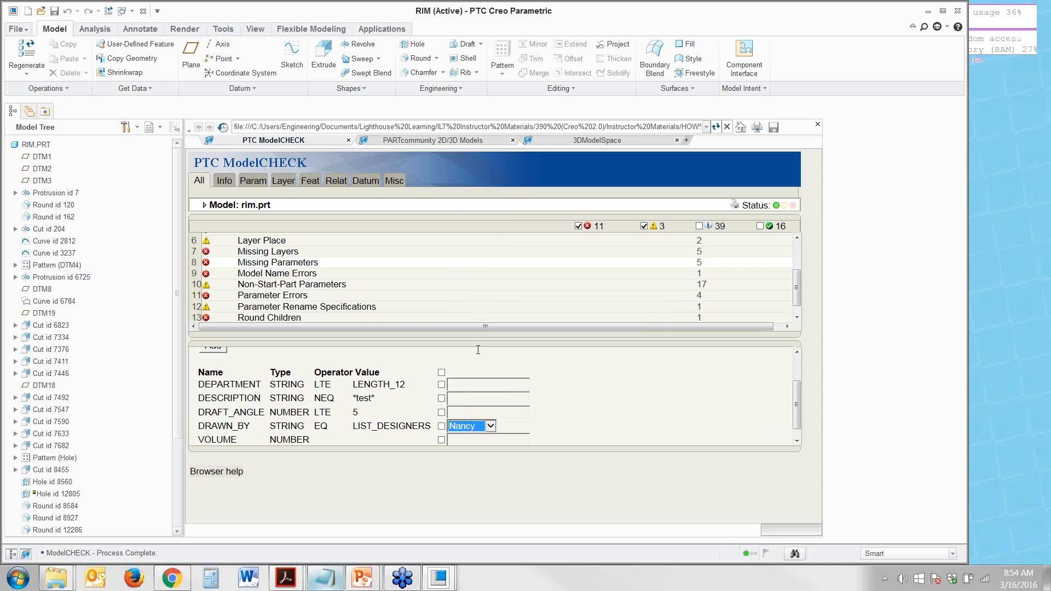
left_click(441, 426)
Step: Enter 100000 for the missing VOLUME parameter and add the marked parameters to the rim model
scroll(275, 385, "up", 1)
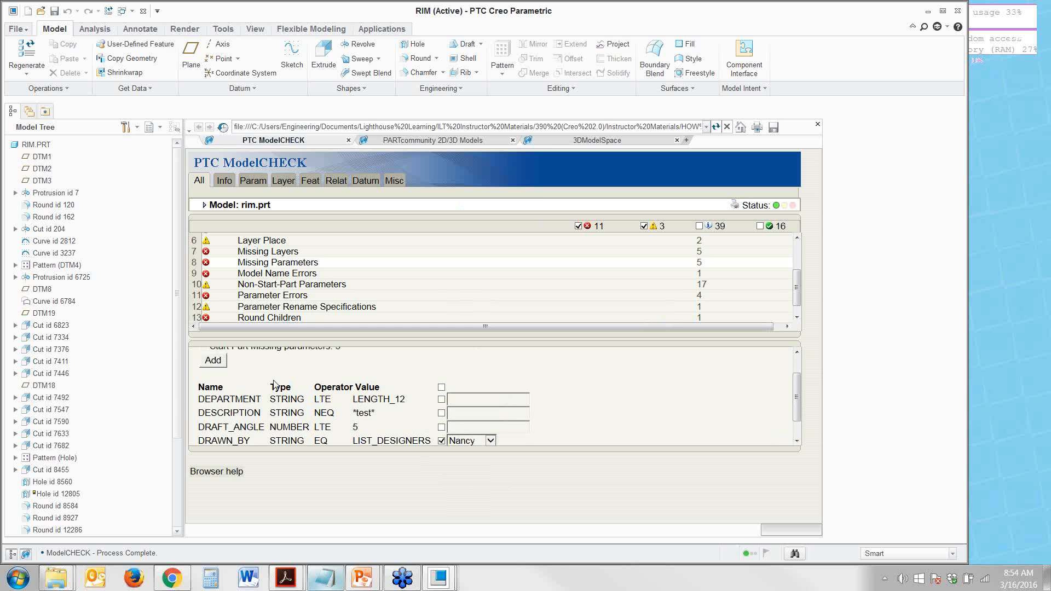
scroll(275, 385, "down", 1)
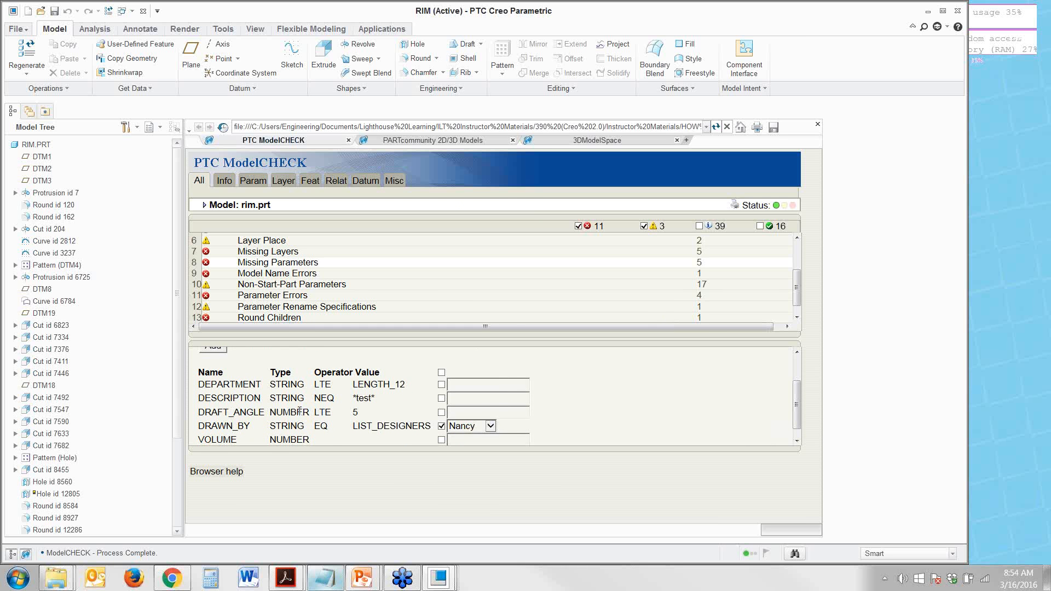
scroll(304, 418, "down", 1)
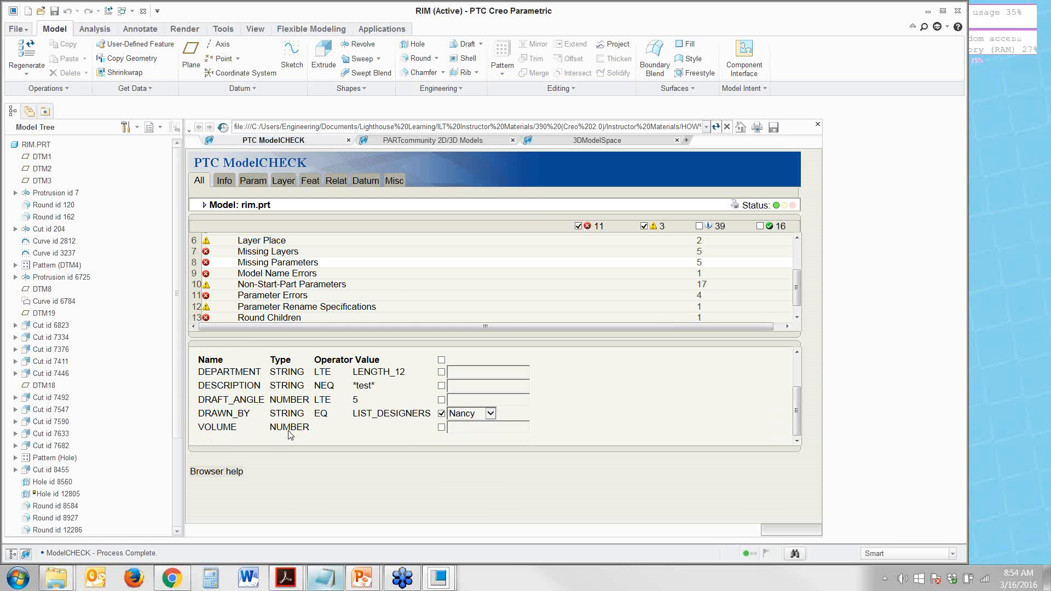
left_click(455, 427)
type("100000")
scroll(454, 432, "up", 2)
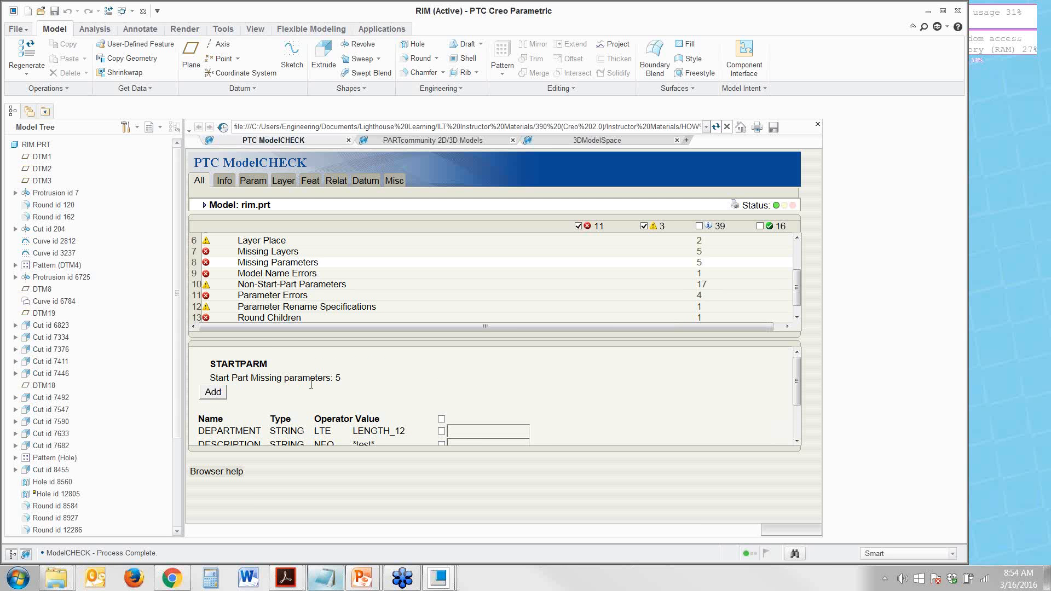
left_click(213, 392)
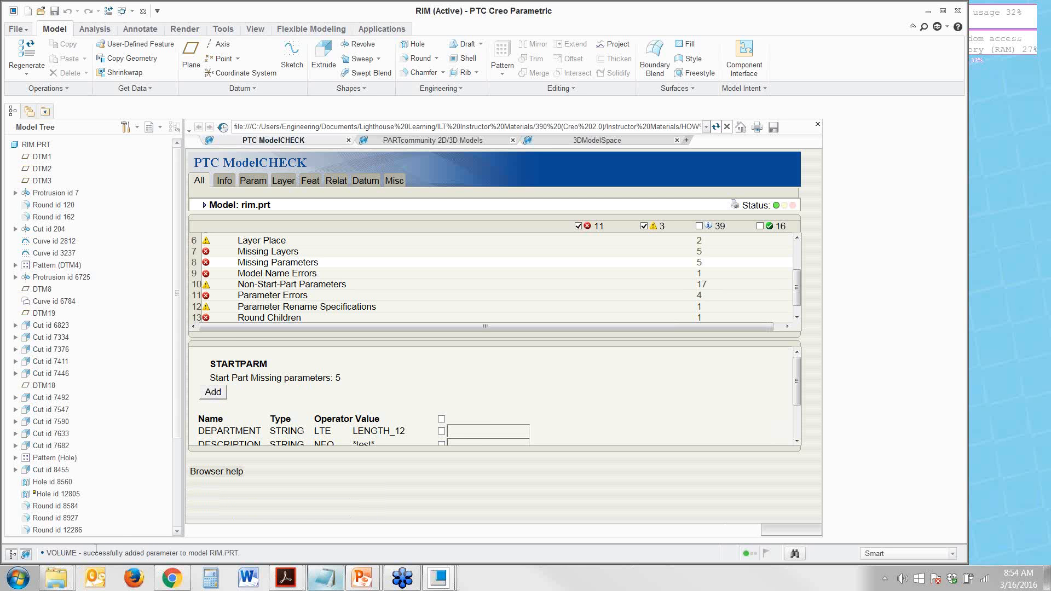
Step: Read the message log for the parameter addition and review the entries in the missing-parameter list
left_click_drag(98, 542, 98, 536)
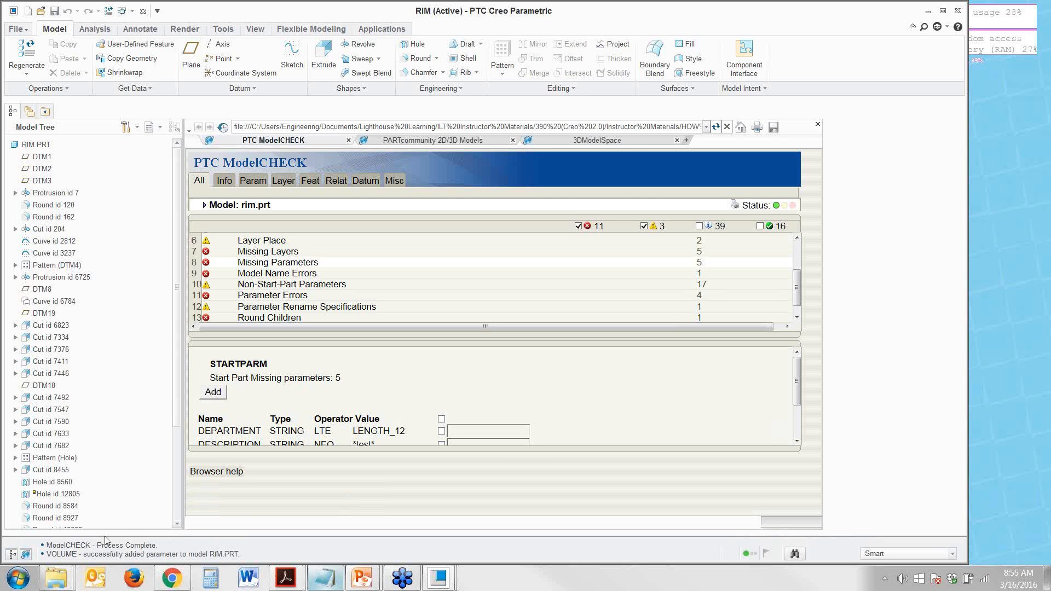
left_click_drag(104, 539, 104, 521)
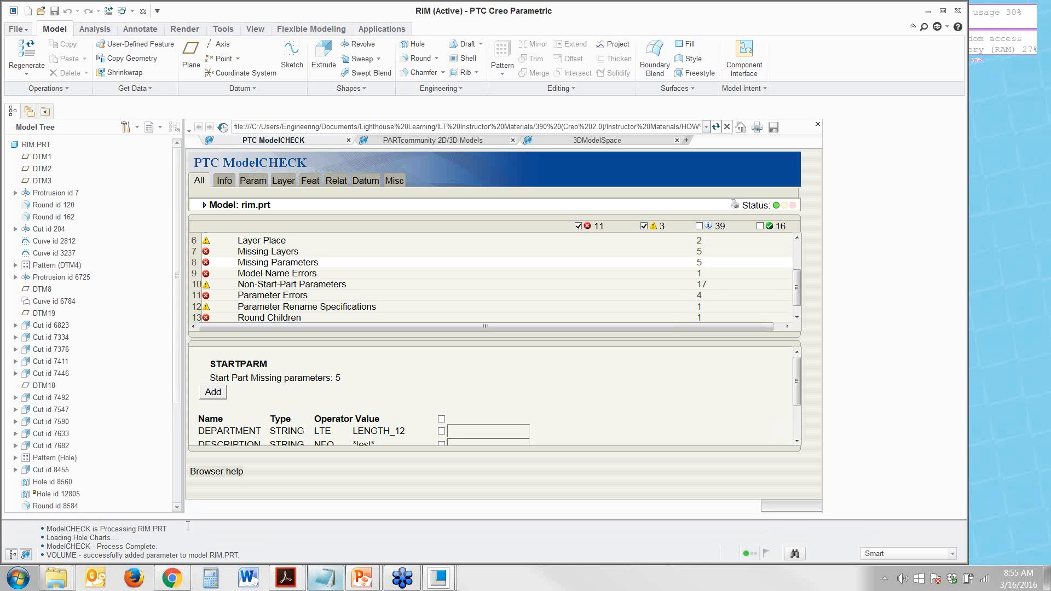
left_click_drag(189, 520, 189, 546)
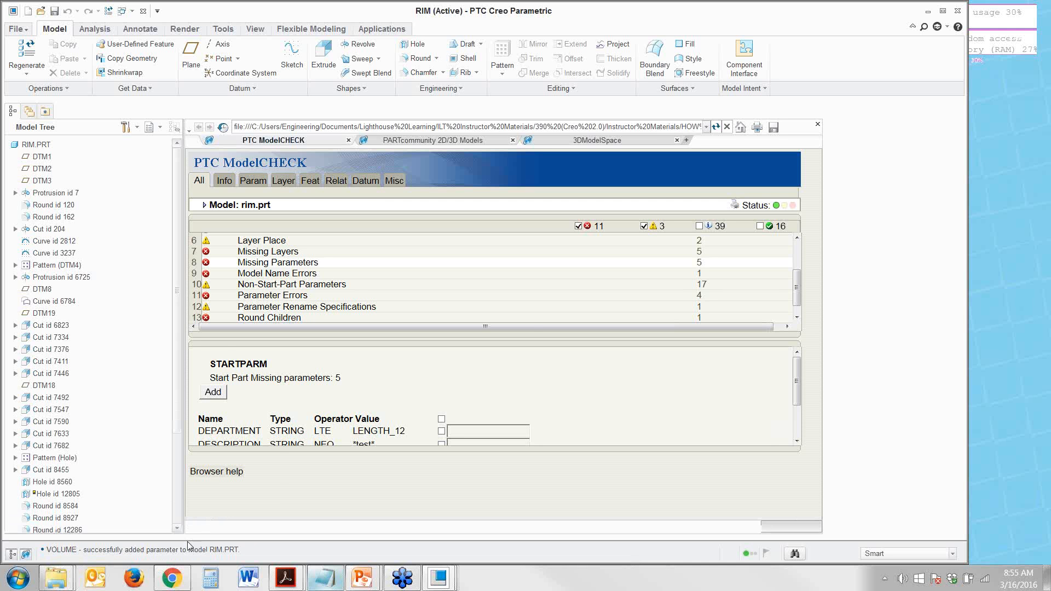
scroll(367, 405, "down", 2)
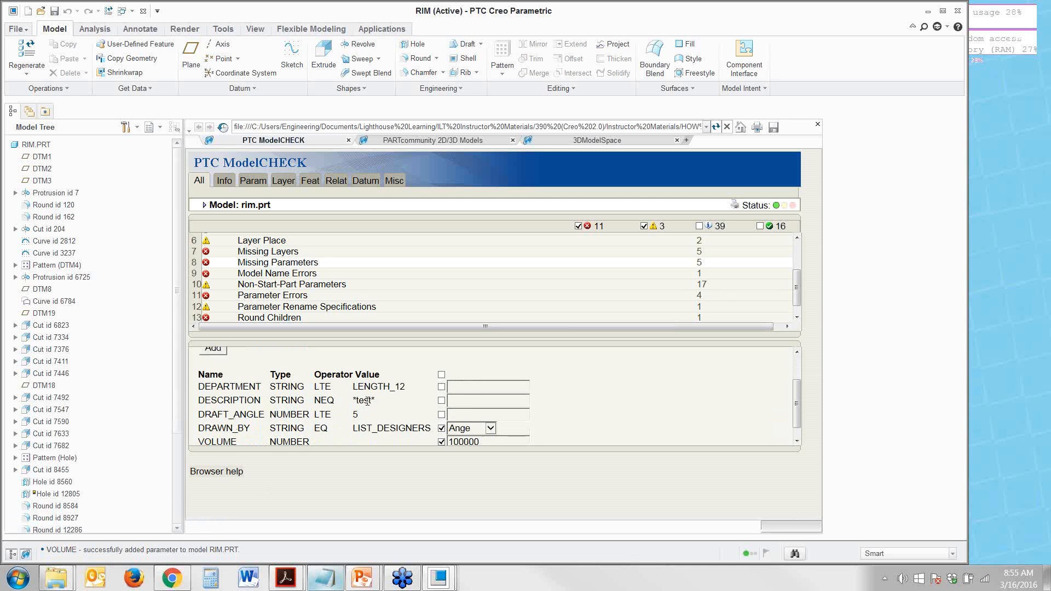
scroll(367, 401, "down", 1)
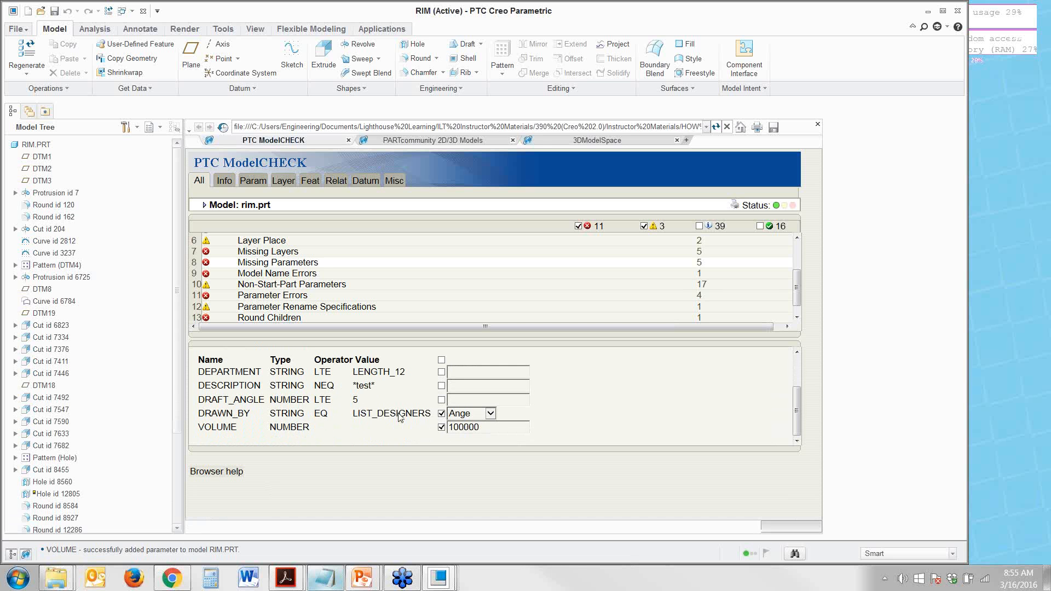
Step: Review the rim part's parameter list for the newly added DRAWN_BY and VOLUME entries, and close it
left_click(229, 32)
left_click(379, 48)
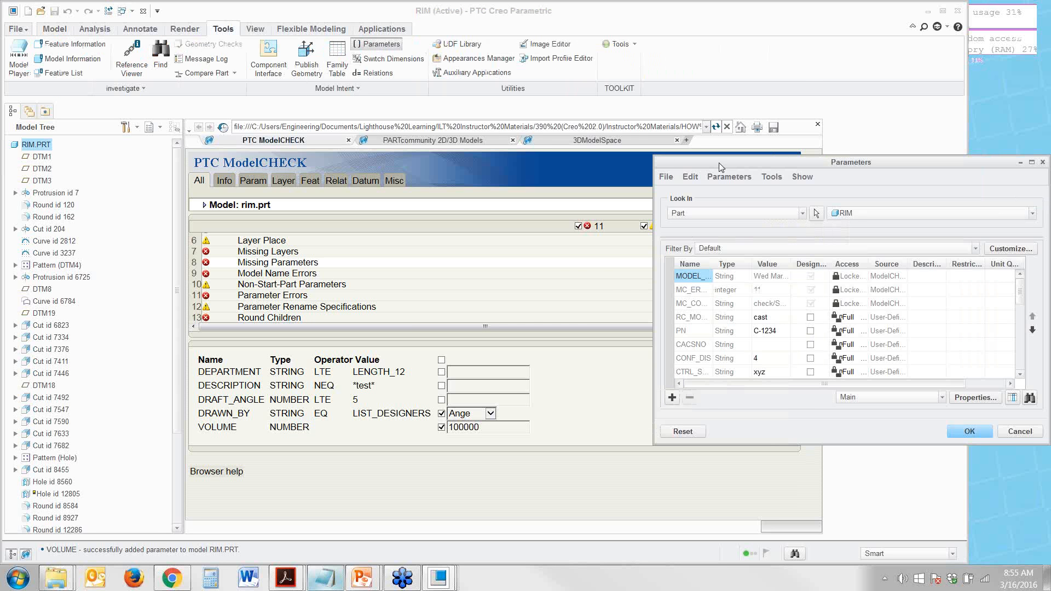
left_click_drag(718, 162, 469, 85)
scroll(517, 253, "down", 2)
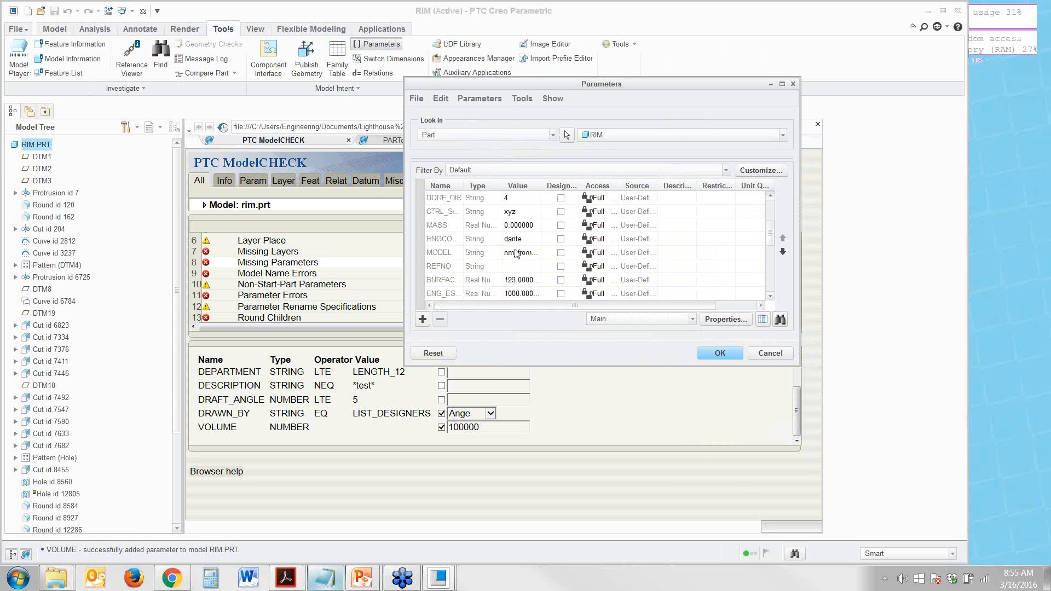
scroll(516, 253, "down", 4)
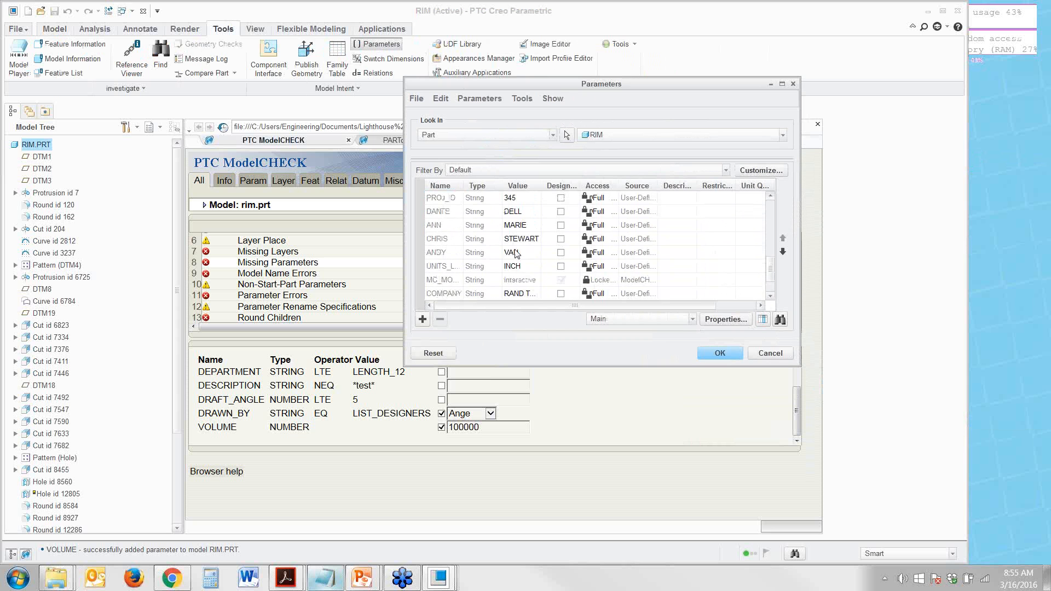
scroll(531, 266, "down", 1)
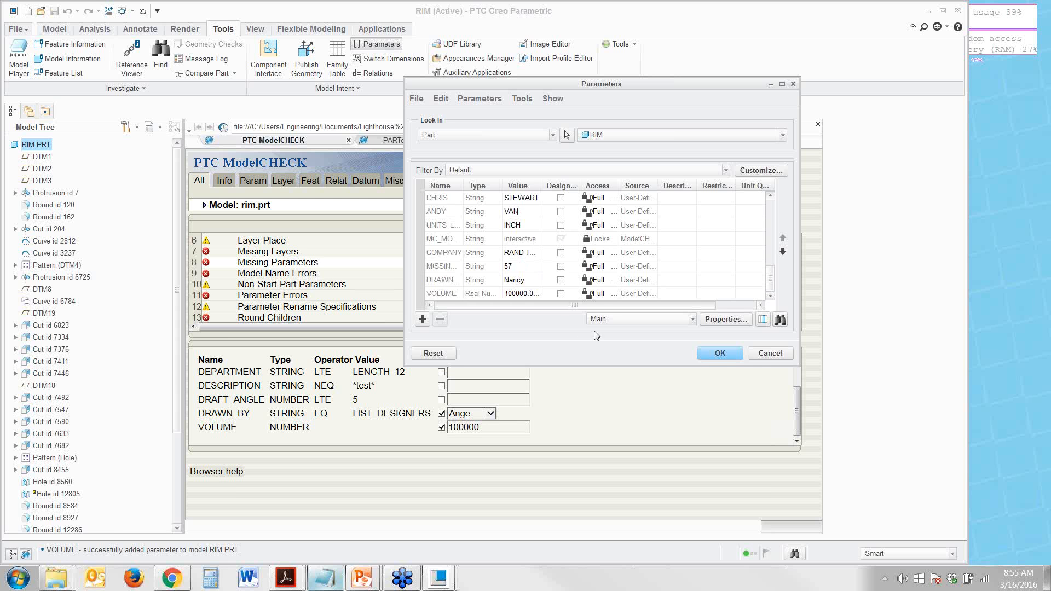
left_click(724, 353)
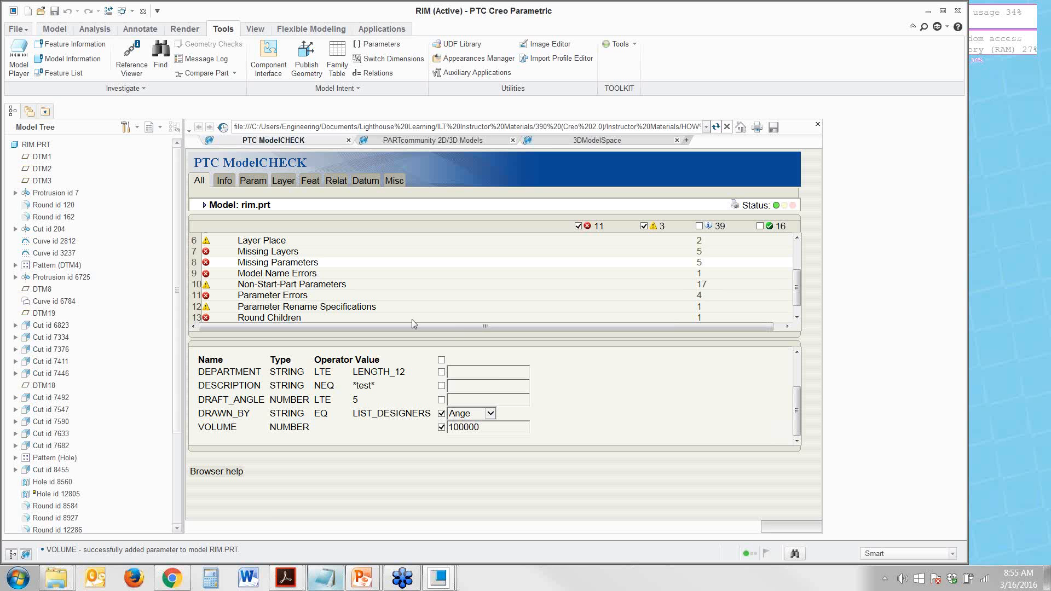
Step: From the Missing Layers check, add all the missing layers (CURVES, CUTS, DRAFT, HOLES and SLOTS) to the rim model
left_click(287, 252)
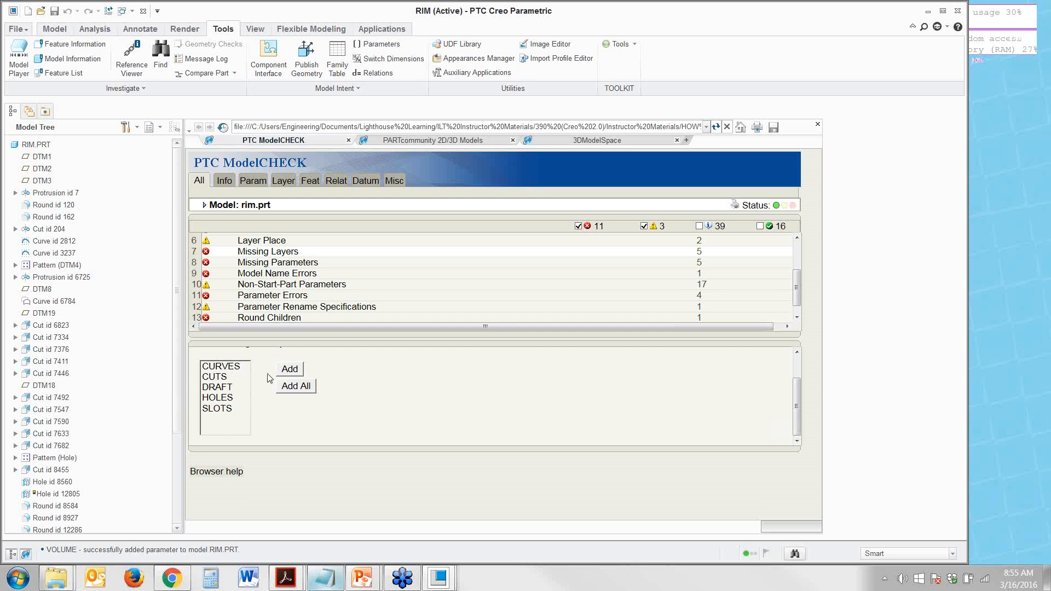
left_click(289, 391)
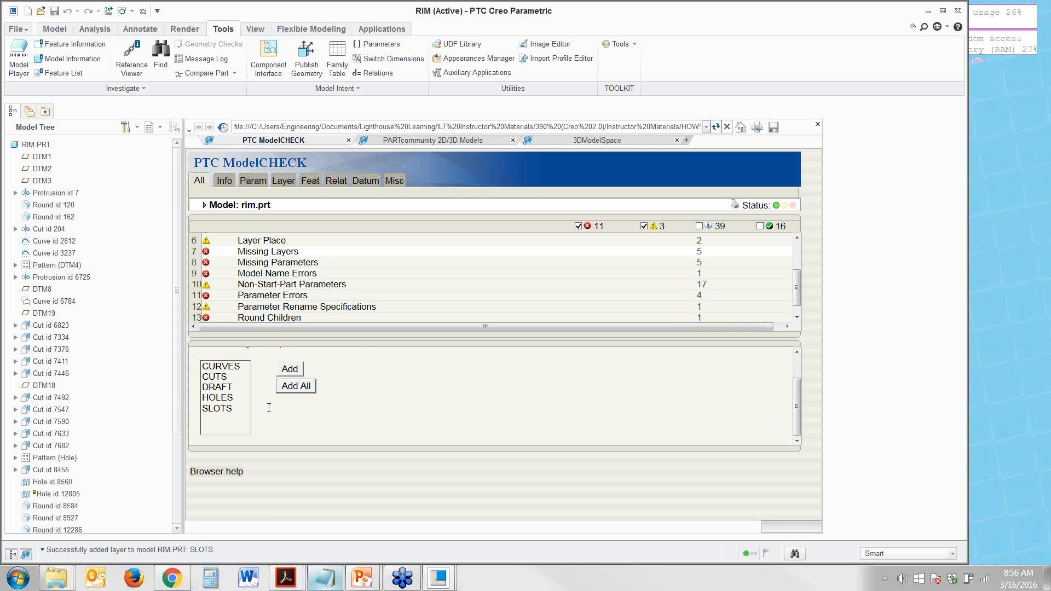
scroll(273, 390, "up", 1)
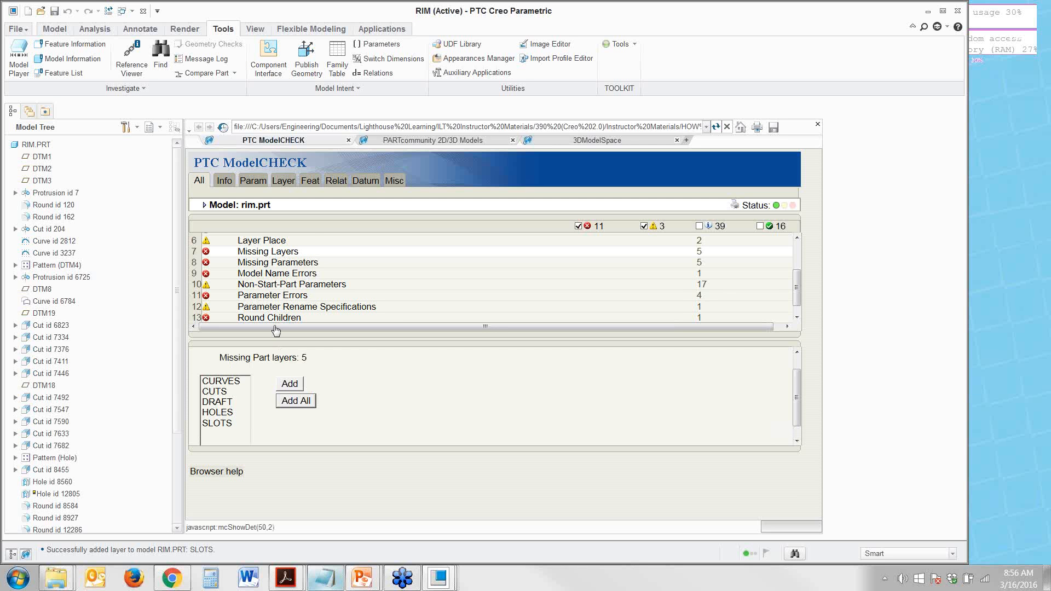
Step: Show the Buried Features check details and narrow the report so the rim is visible beside it in its default orientation
scroll(274, 326, "up", 1)
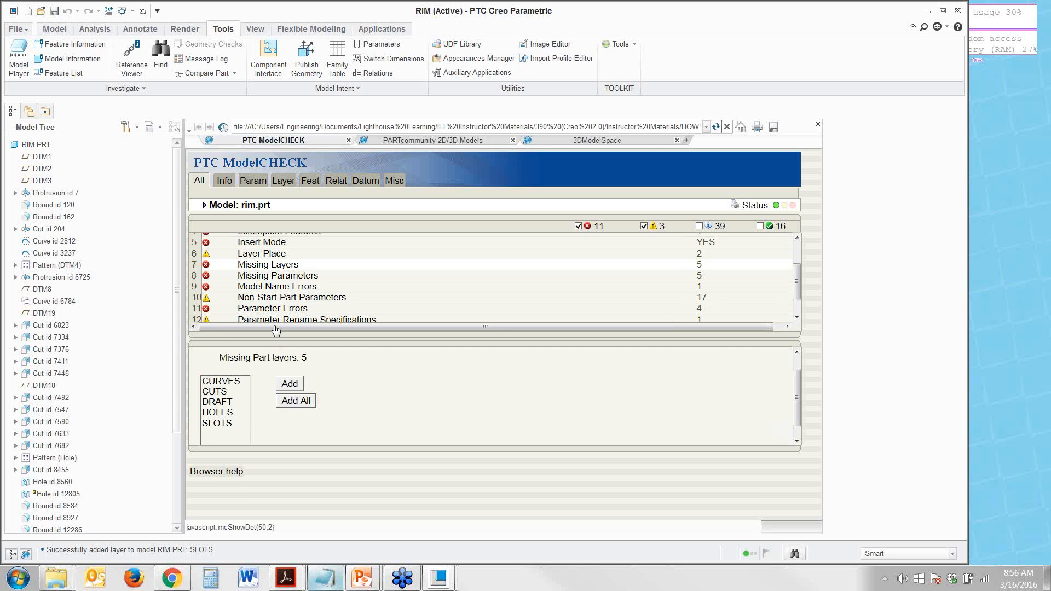
scroll(275, 330, "up", 5)
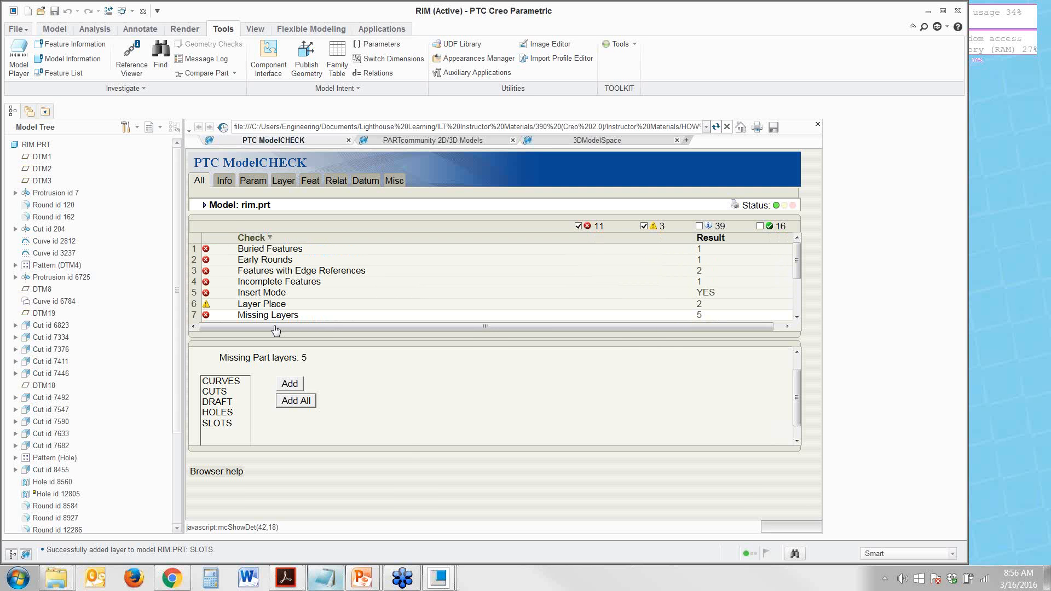
left_click(269, 253)
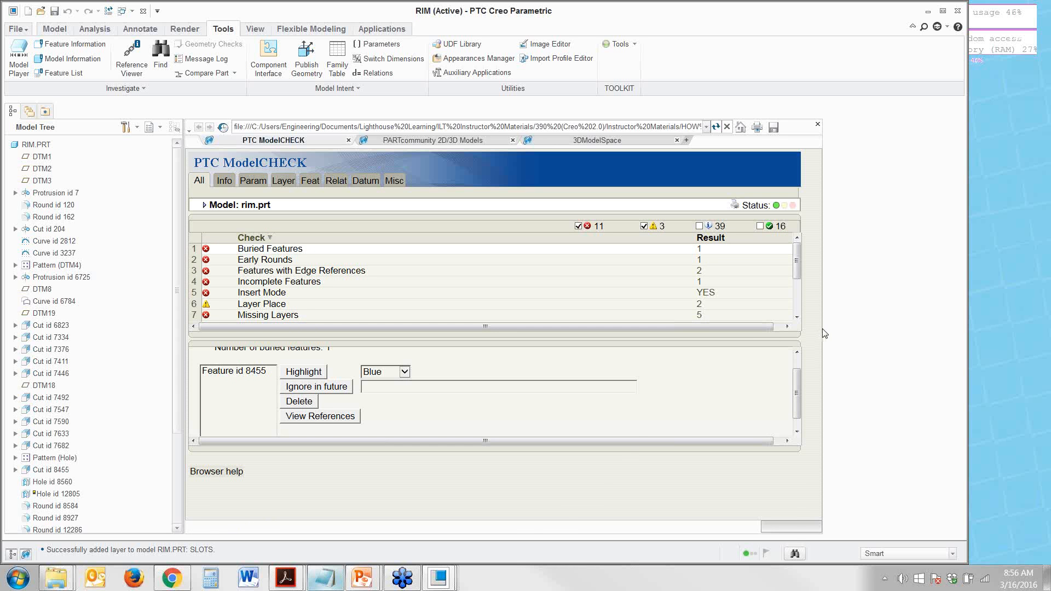
left_click_drag(824, 333, 509, 365)
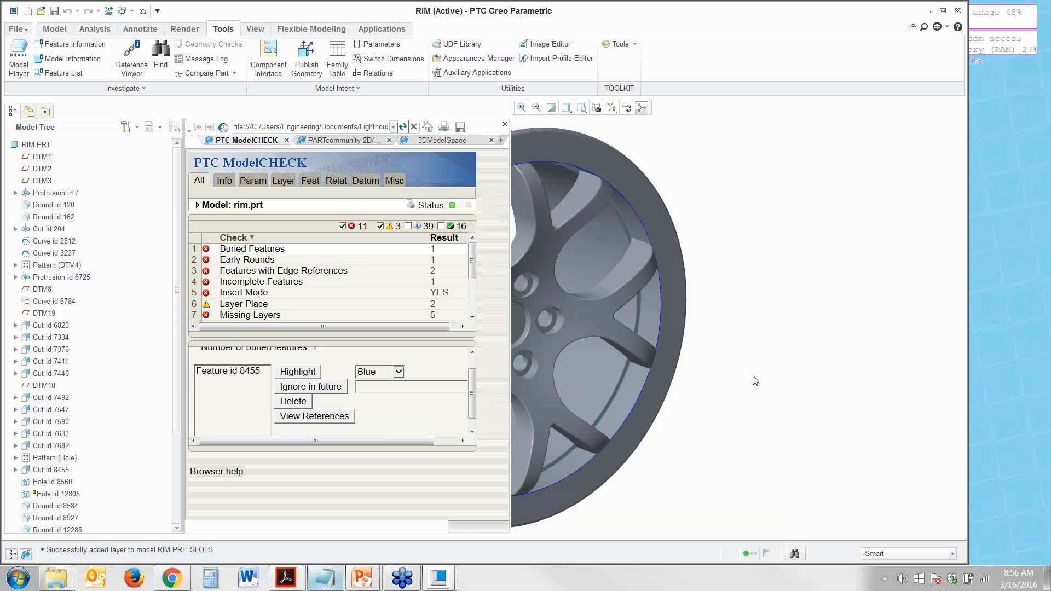
key("ctrl+d")
scroll(579, 341, "down", 2)
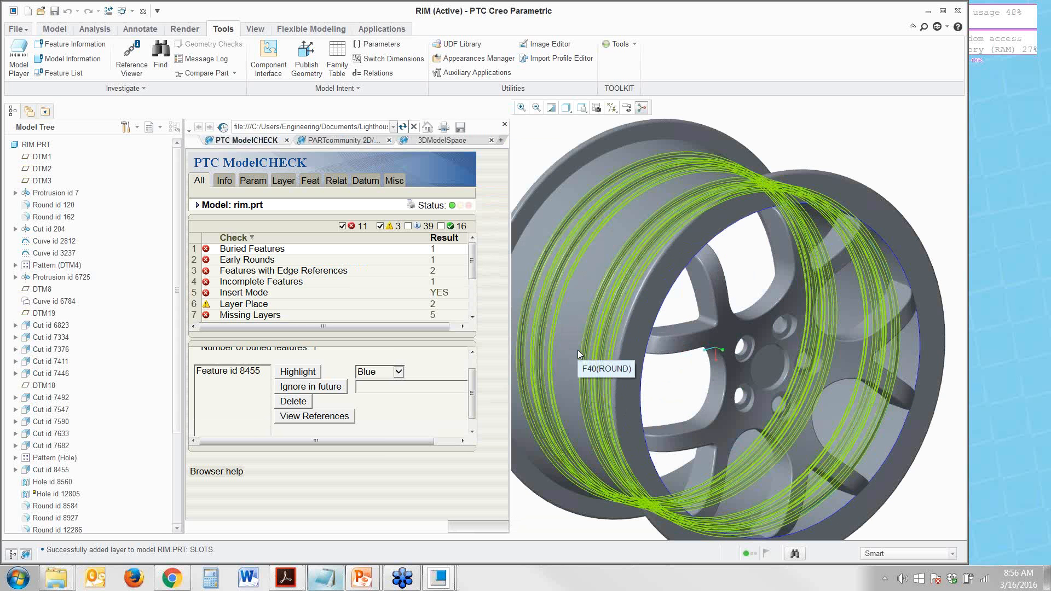
Step: Highlight the buried cut, Feature id 8455, in blue on the rim model
left_click(581, 355)
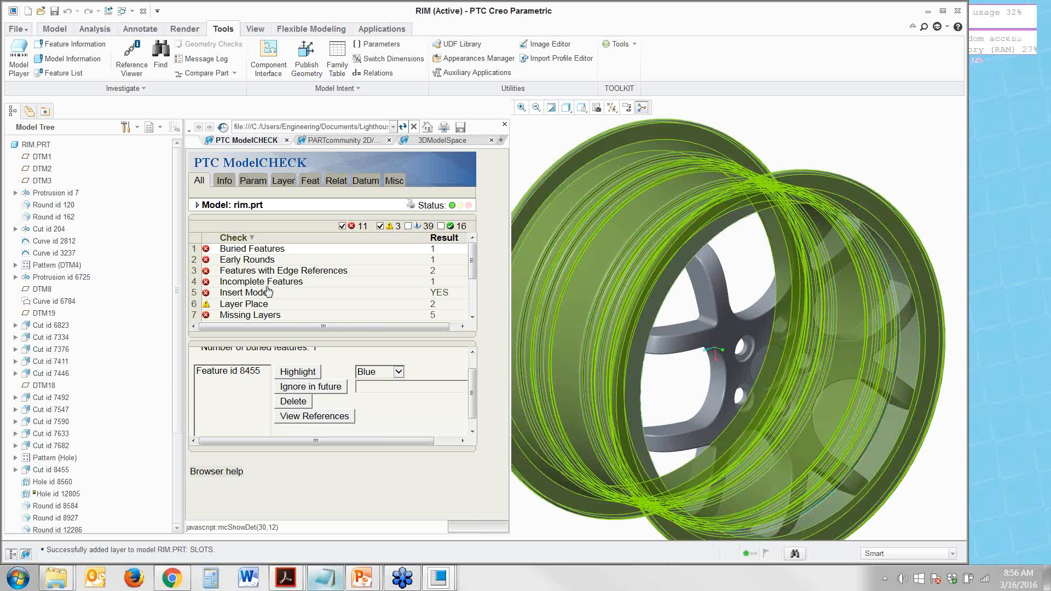
left_click(243, 378)
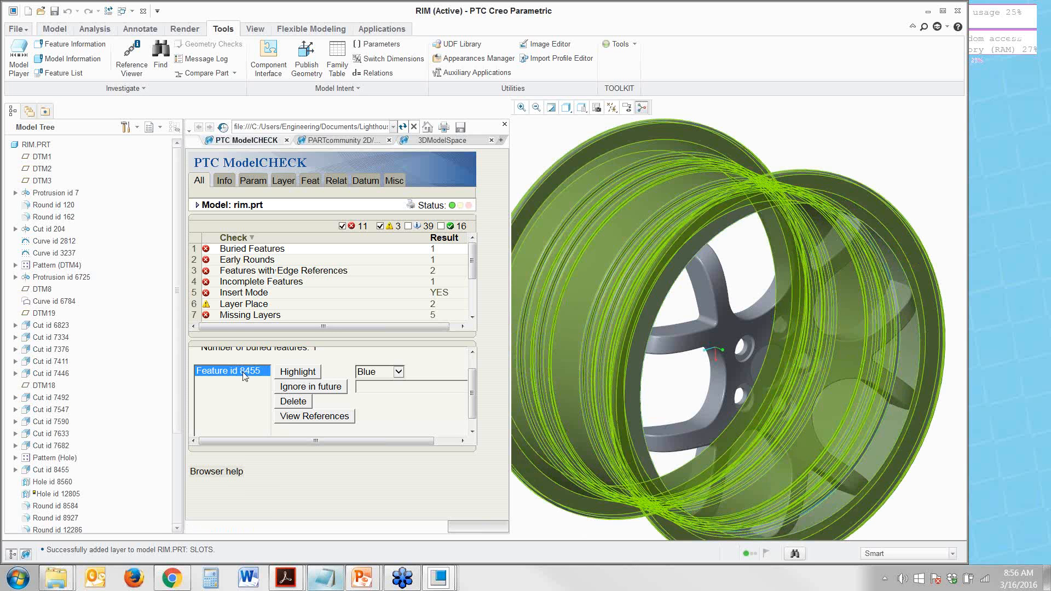
left_click(285, 375)
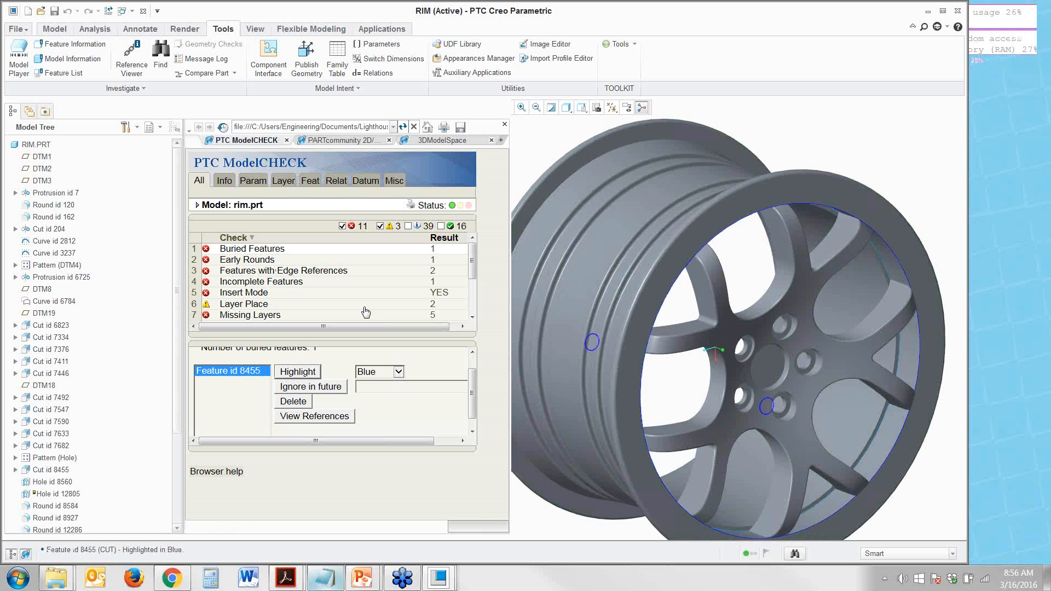
Step: Examine the highlighted cut's circles near the bolt holes up close, and hide the report to show the whole model
middle_click_drag(732, 147, 802, 136)
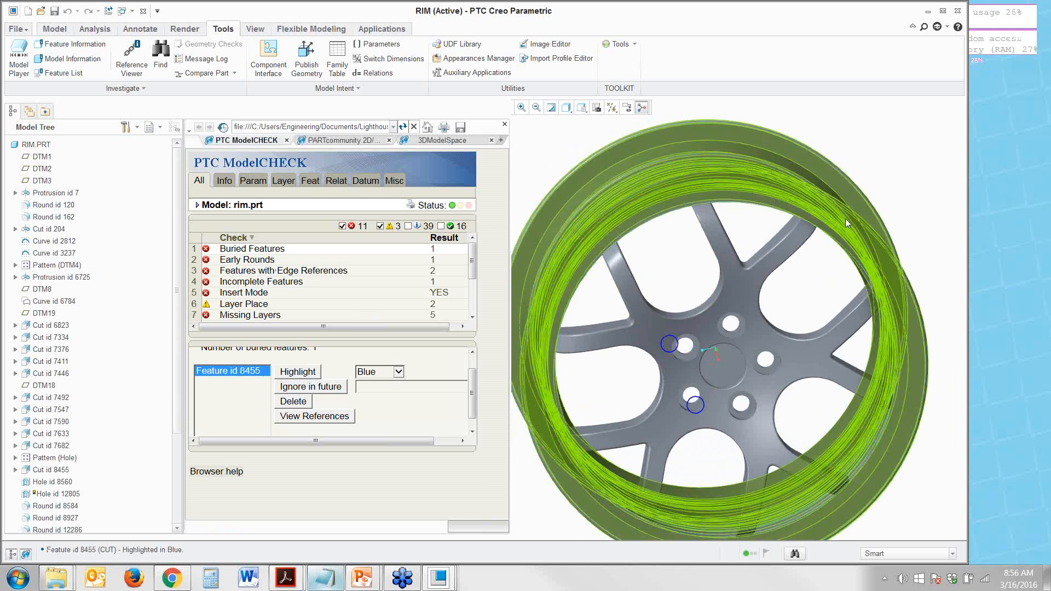
middle_click_drag(845, 219, 860, 169)
scroll(849, 189, "up", 2)
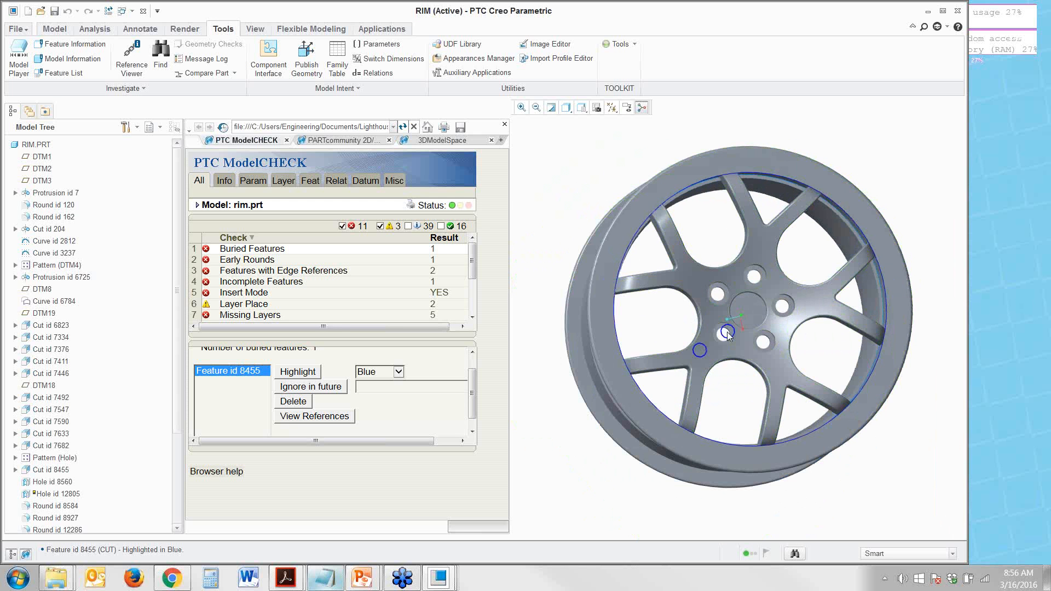
scroll(727, 339, "down", 4)
scroll(726, 339, "down", 1)
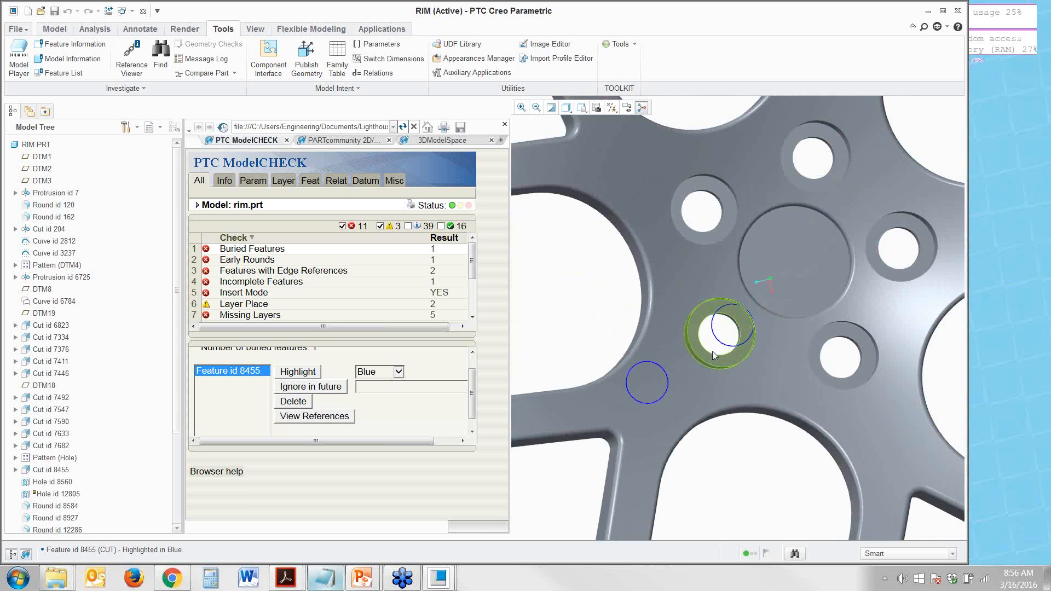
left_click(25, 554)
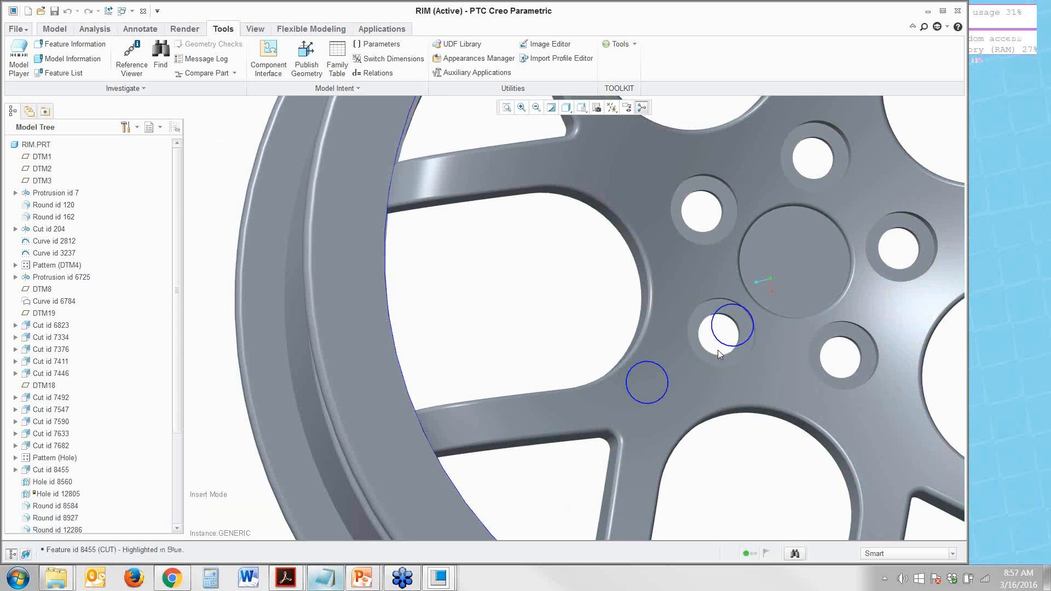
Step: Locate the upper-left countersunk bolt hole in the model tree
left_click(705, 203)
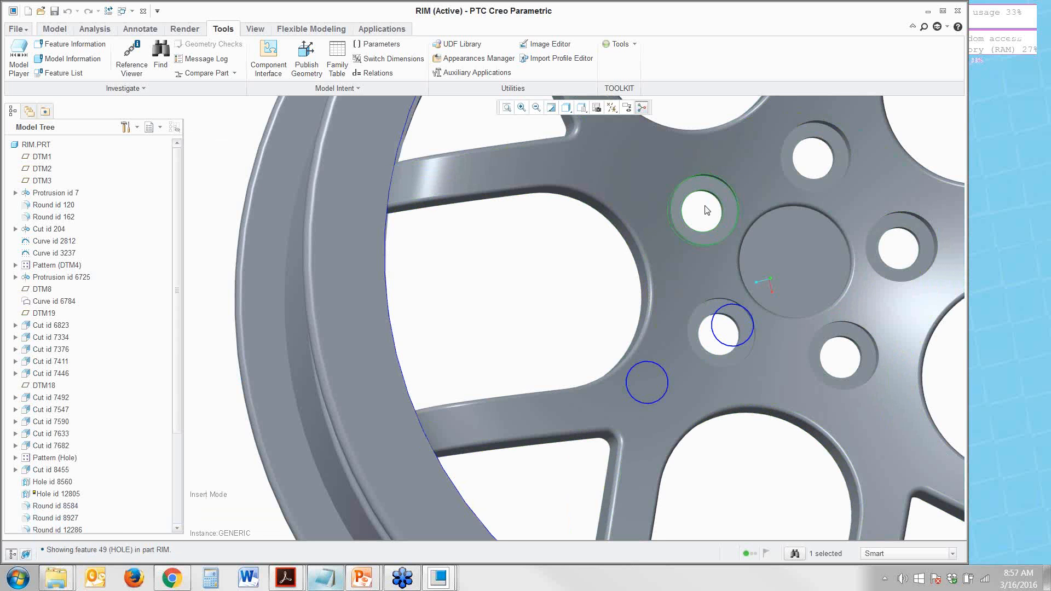
right_click(707, 210)
left_click(751, 374)
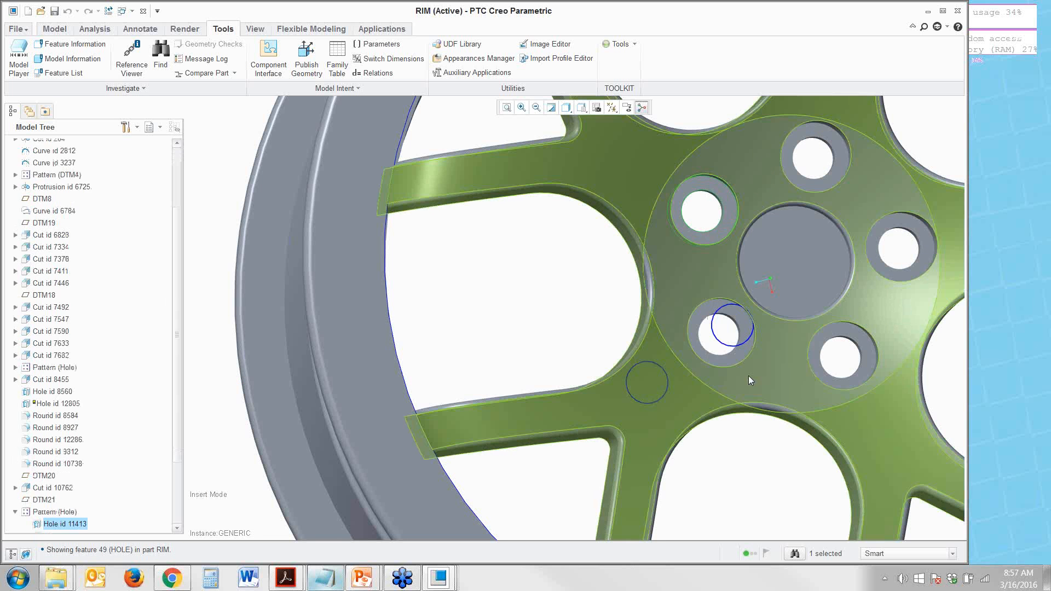
Step: Open the definition of the countersink hole pattern to check its pattern type, and accept it without changes
left_click(15, 513)
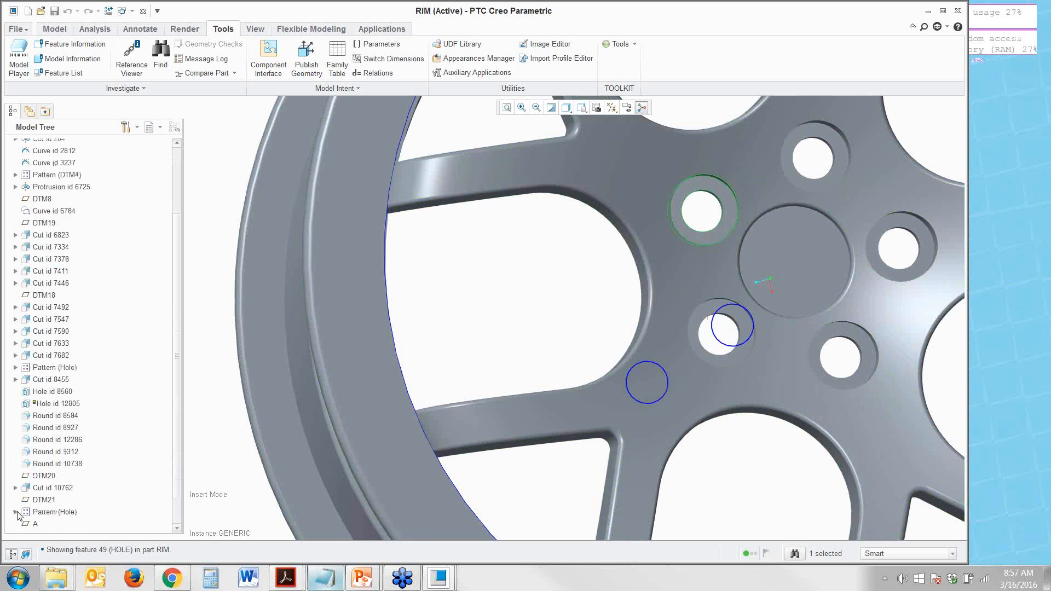
left_click(47, 513)
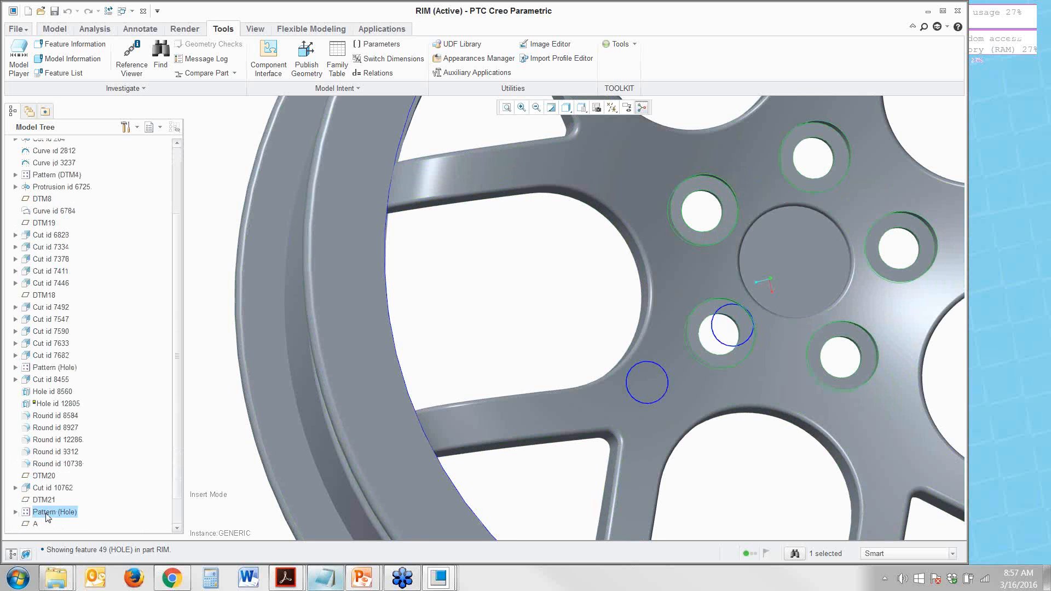
right_click(46, 514)
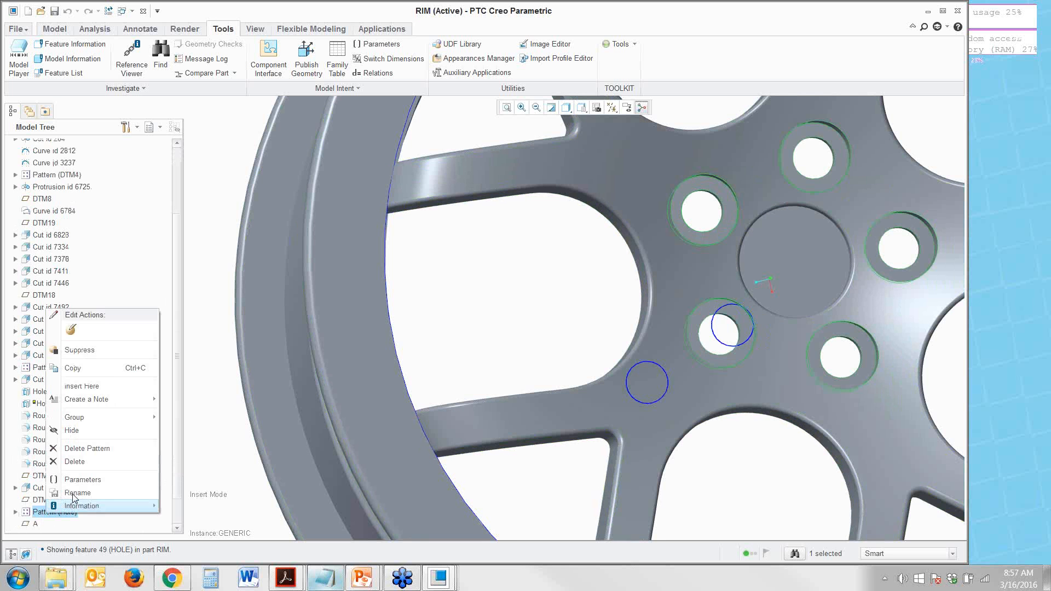
left_click(72, 330)
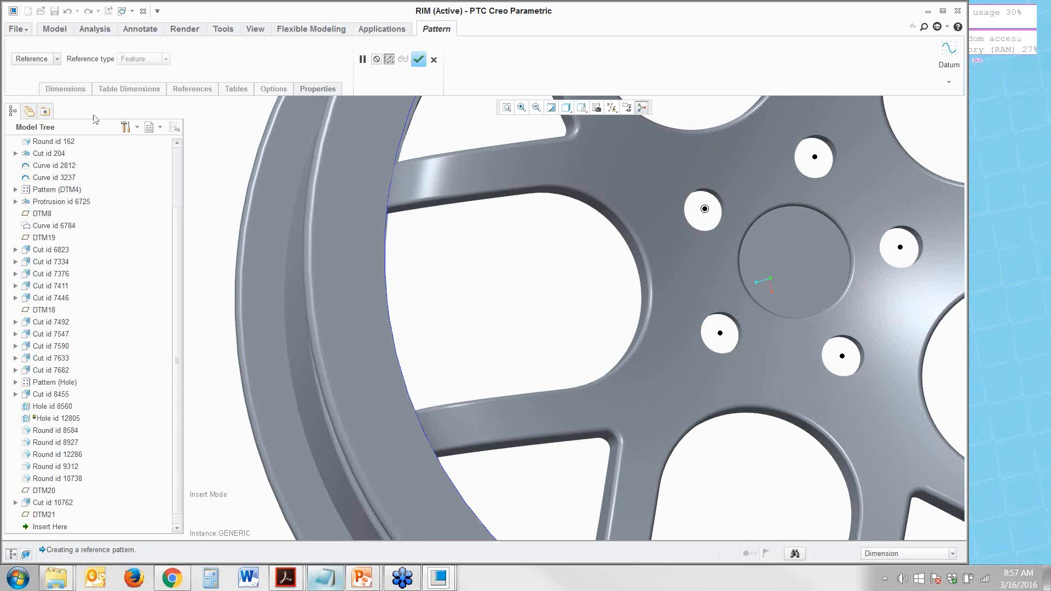
left_click(420, 59)
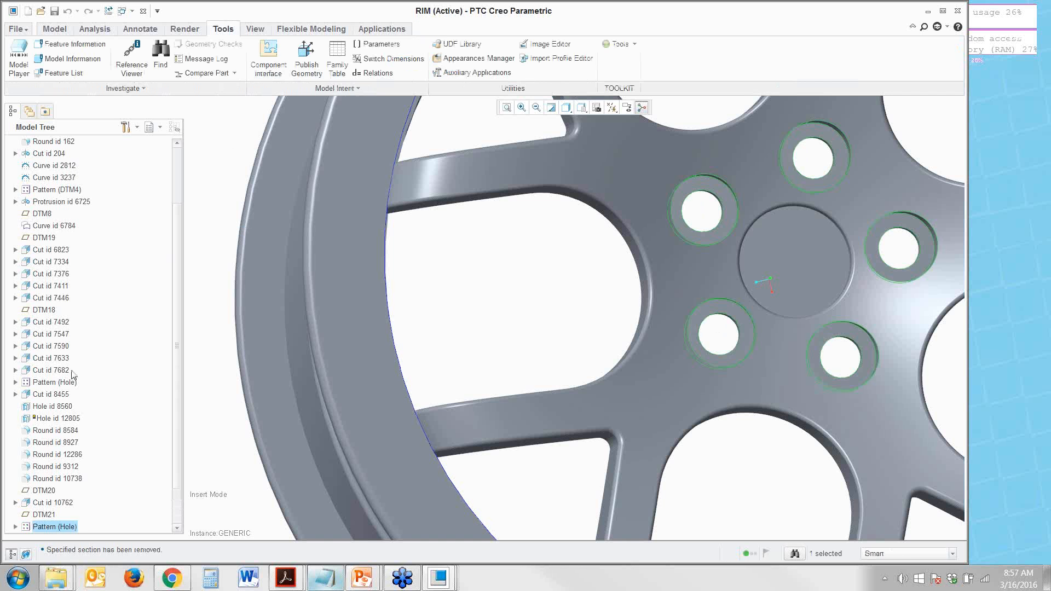
Step: Open the definition of the first hole pattern, after Cut id 7682, review its direction dimensions and increments, and accept it without changes
left_click(64, 383)
right_click(64, 383)
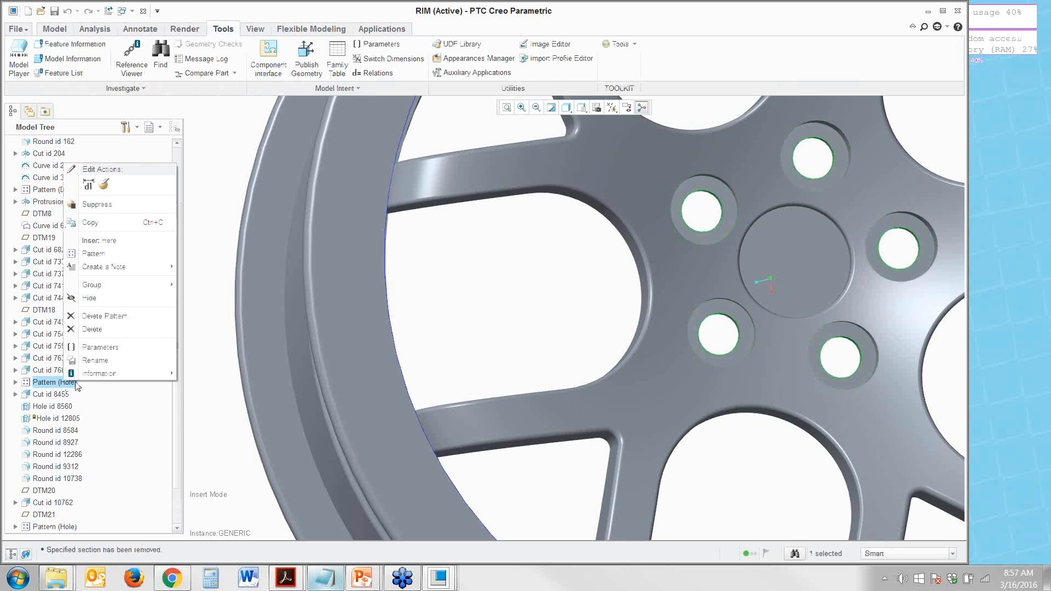
left_click(99, 185)
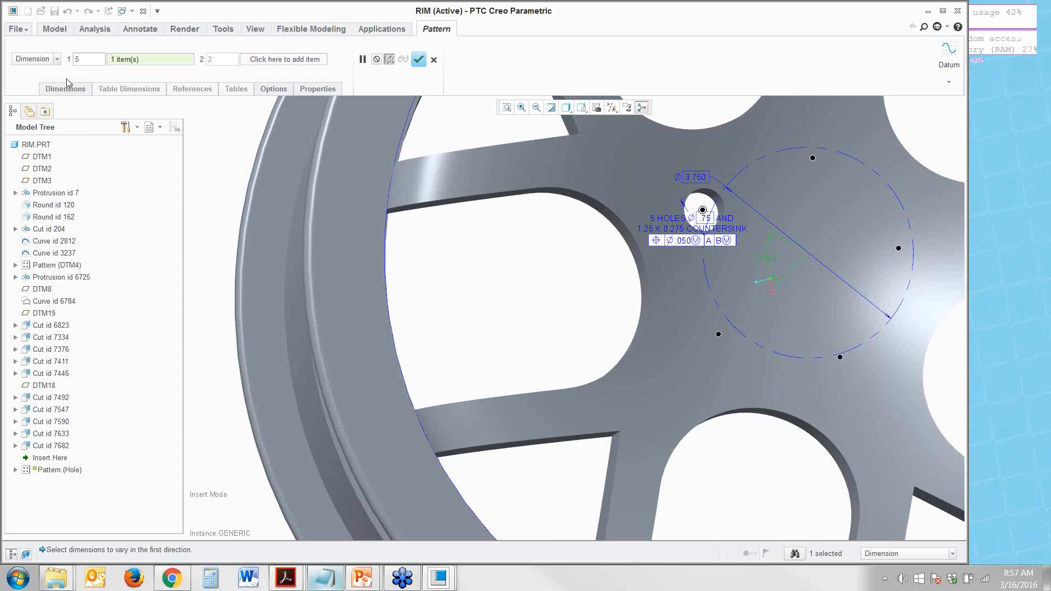
left_click(77, 95)
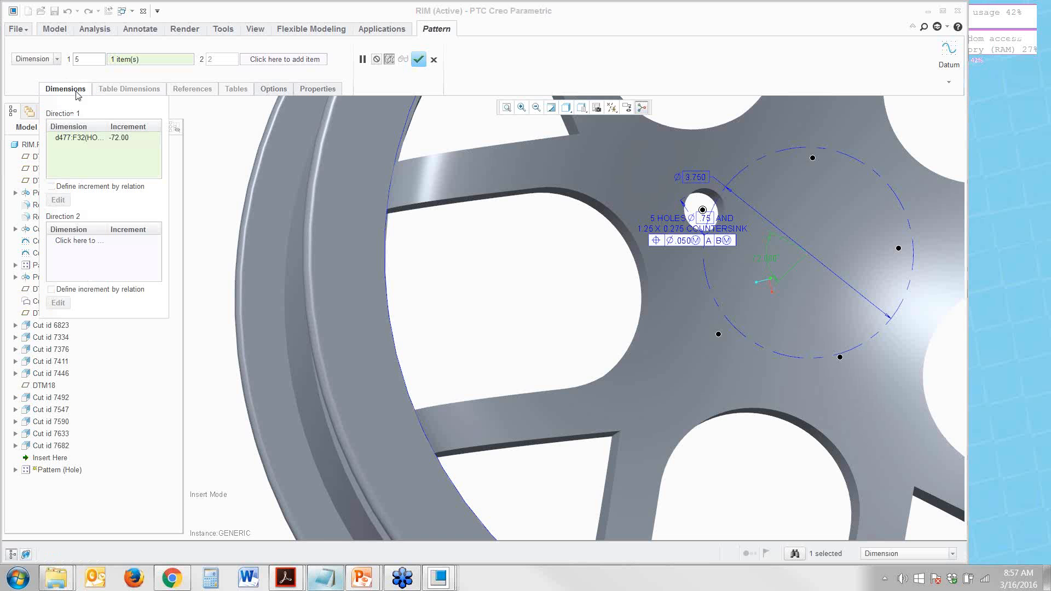
left_click(419, 57)
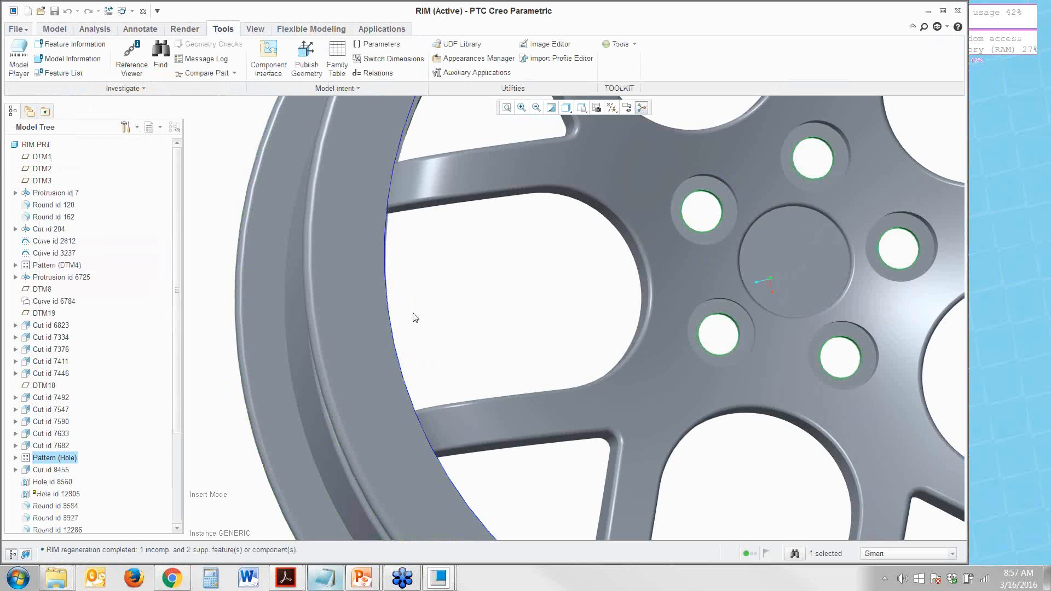
Step: Clear the pattern selection and locate the lower-left through hole in the model tree
left_click(416, 318)
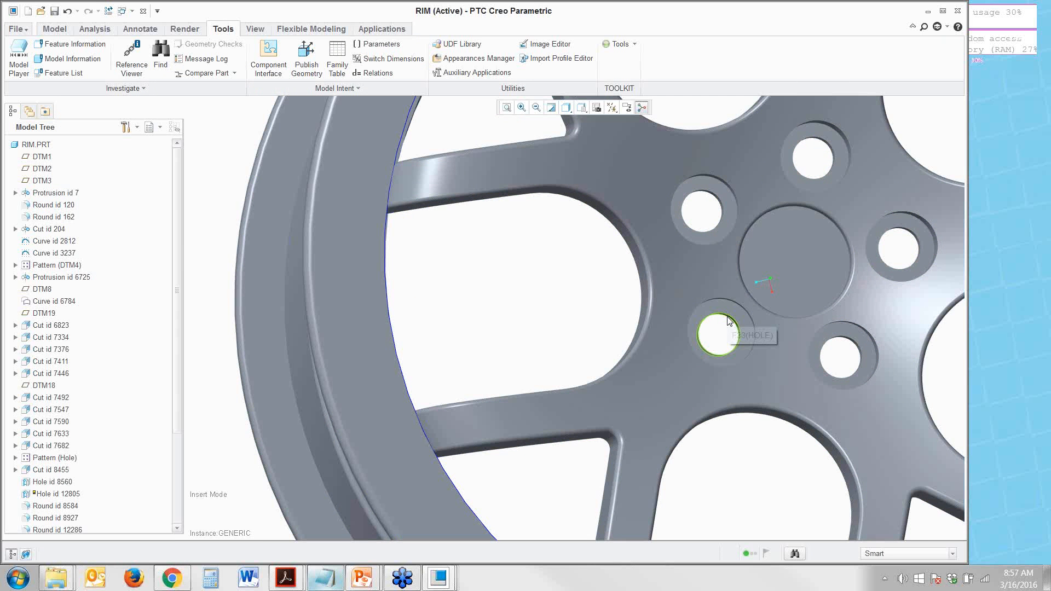
left_click(730, 322)
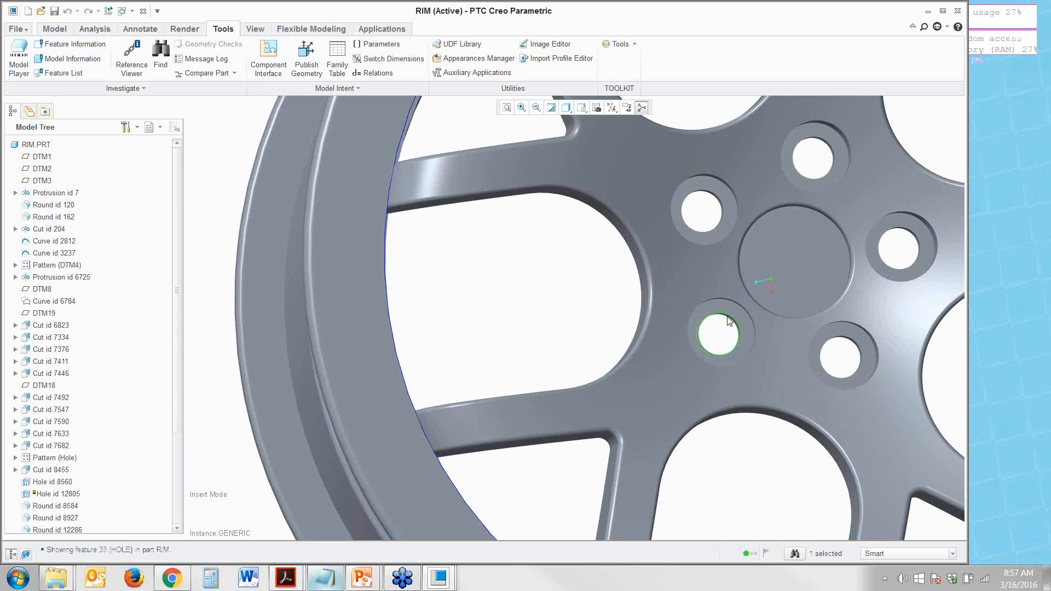
right_click(730, 321)
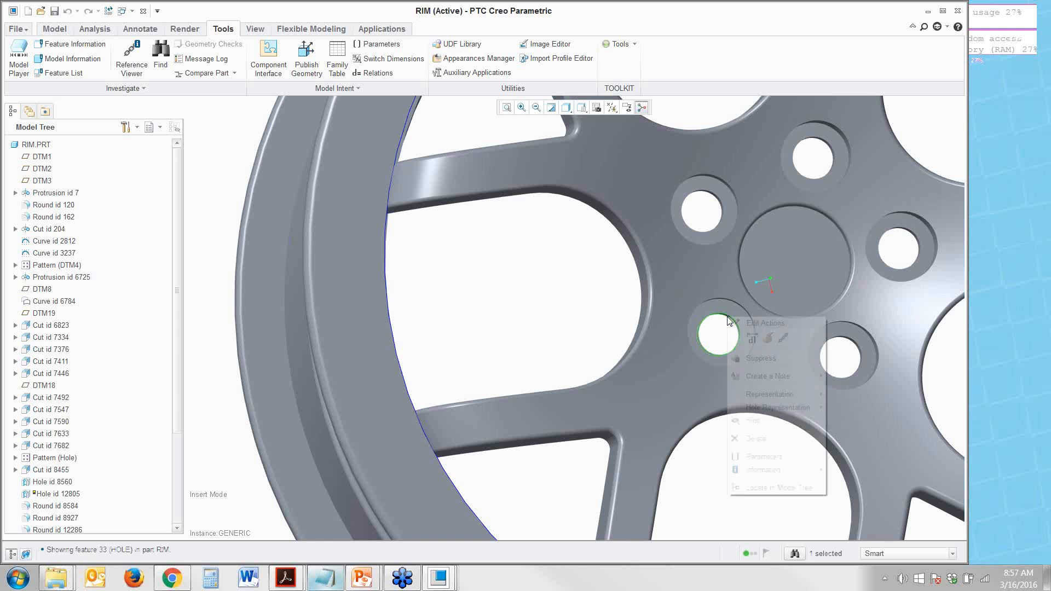
left_click(785, 488)
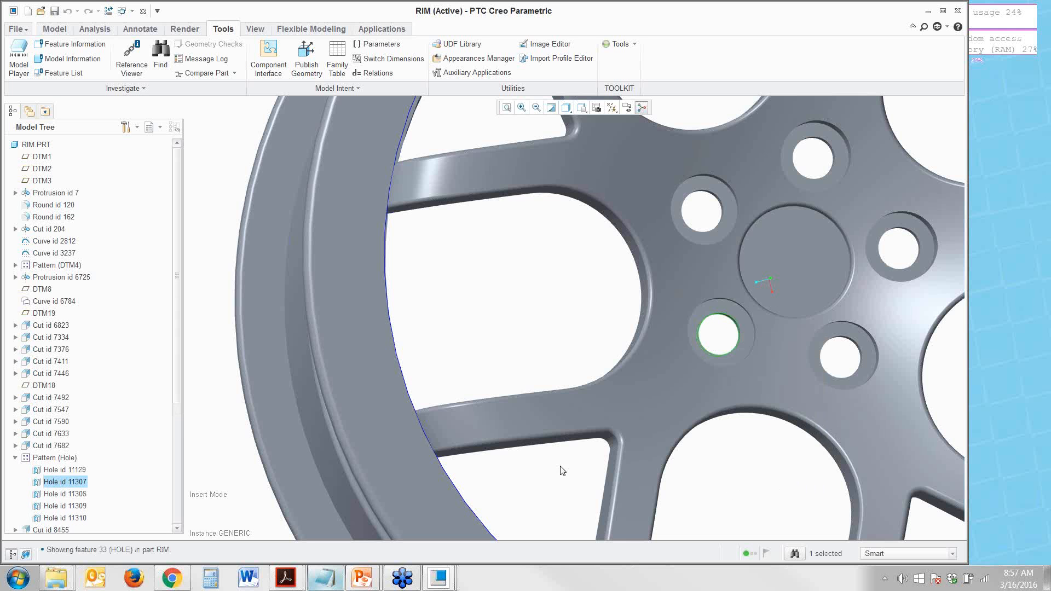
Step: Clear the selection and cycle through the features under the lower-left through hole
left_click(569, 353)
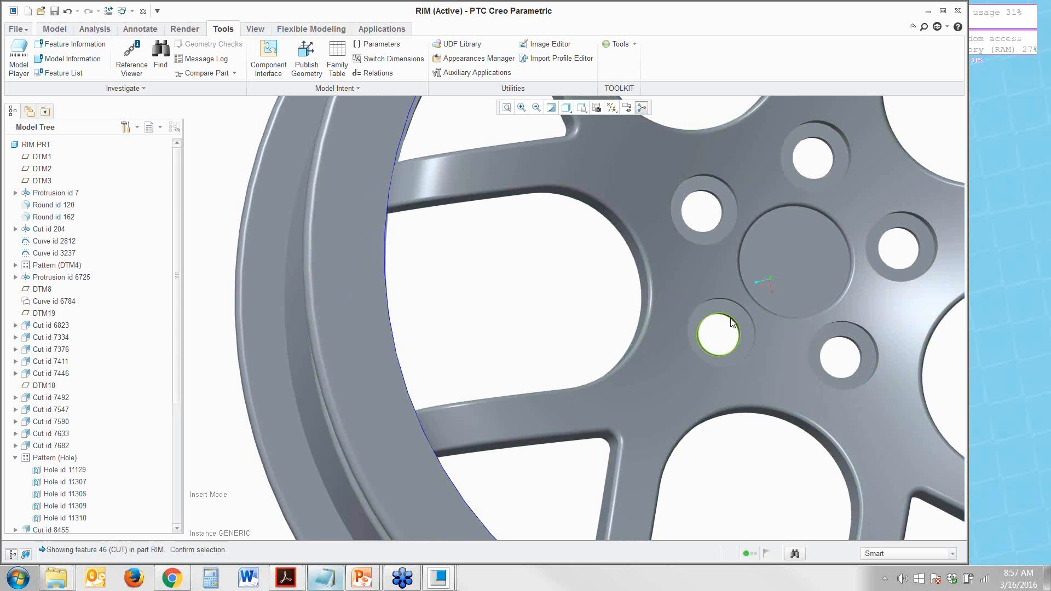
right_click(731, 319)
right_click(731, 318)
right_click(731, 319)
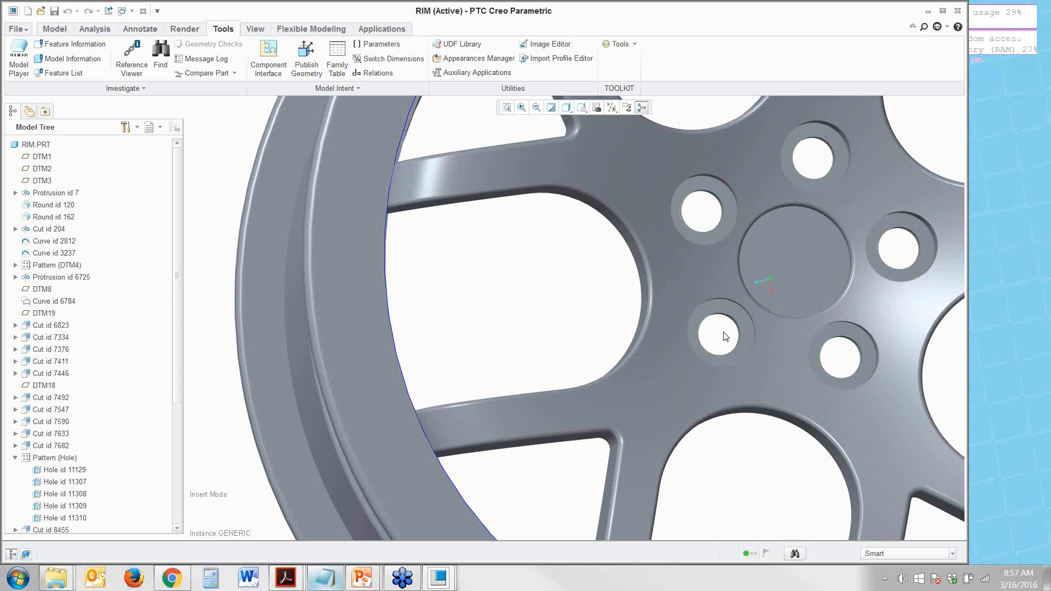
Step: View the references of buried Feature id 8455 in the Reference Viewer, highlight the cut, and uncover the model to see its location
left_click(25, 555)
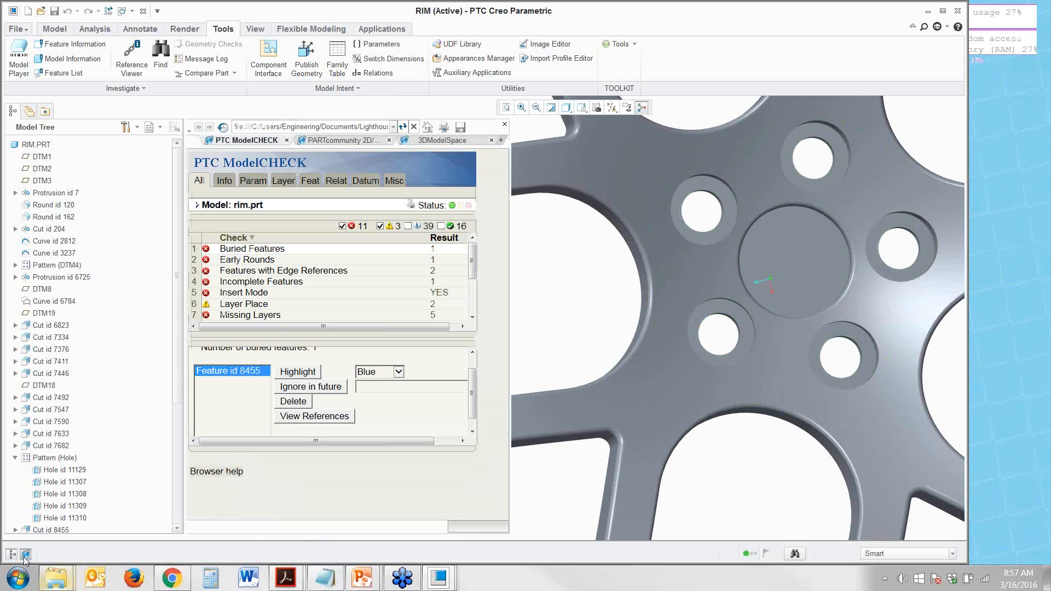
left_click(299, 419)
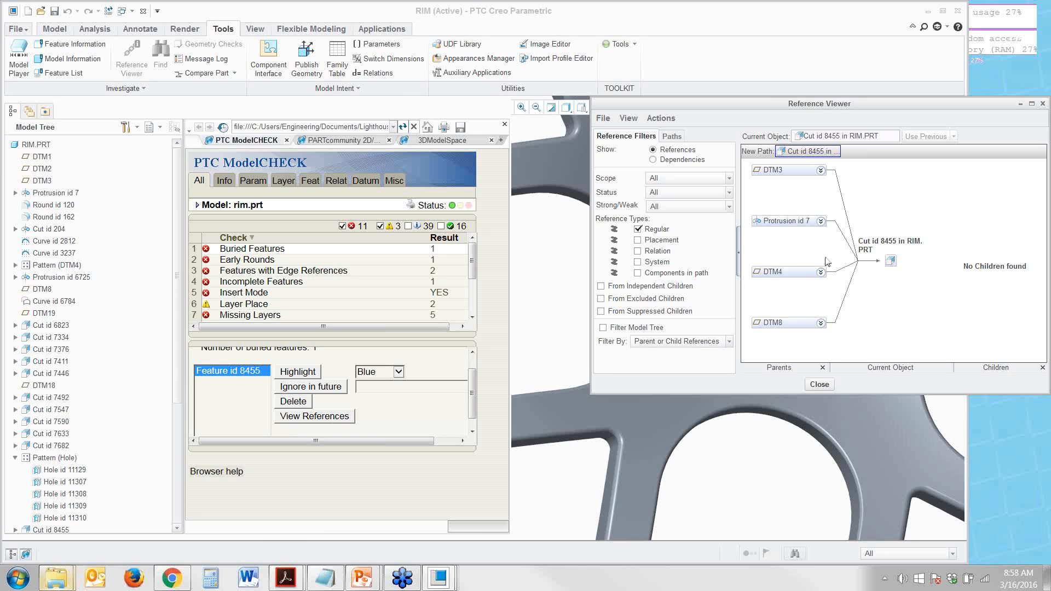
left_click(886, 245)
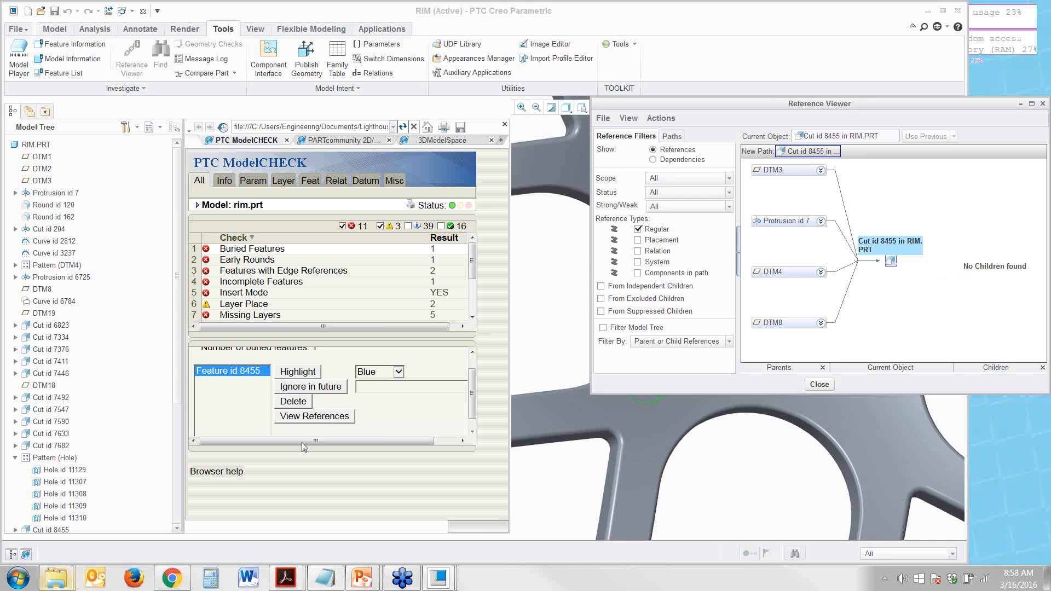
left_click(26, 554)
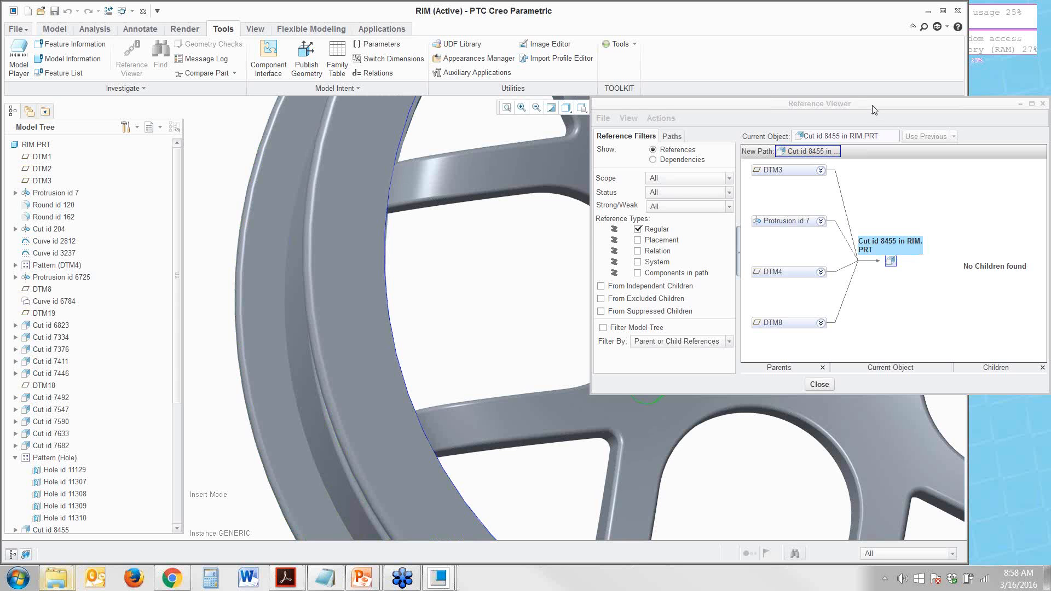
left_click_drag(872, 104, 806, 58)
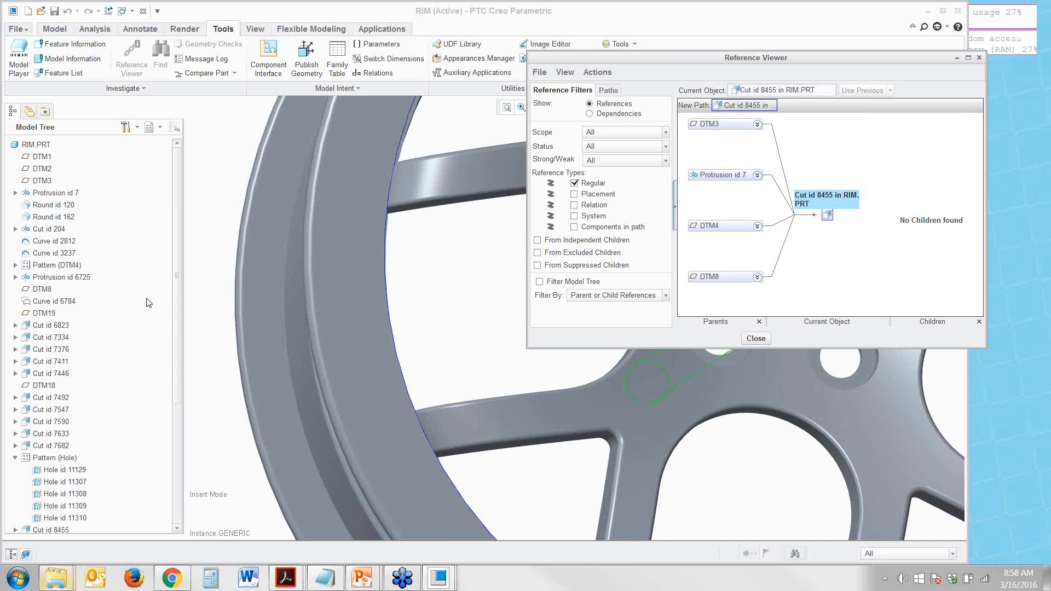
Step: Select Cut id 8455 in the model tree and close the Reference Viewer
left_click_drag(179, 308, 196, 436)
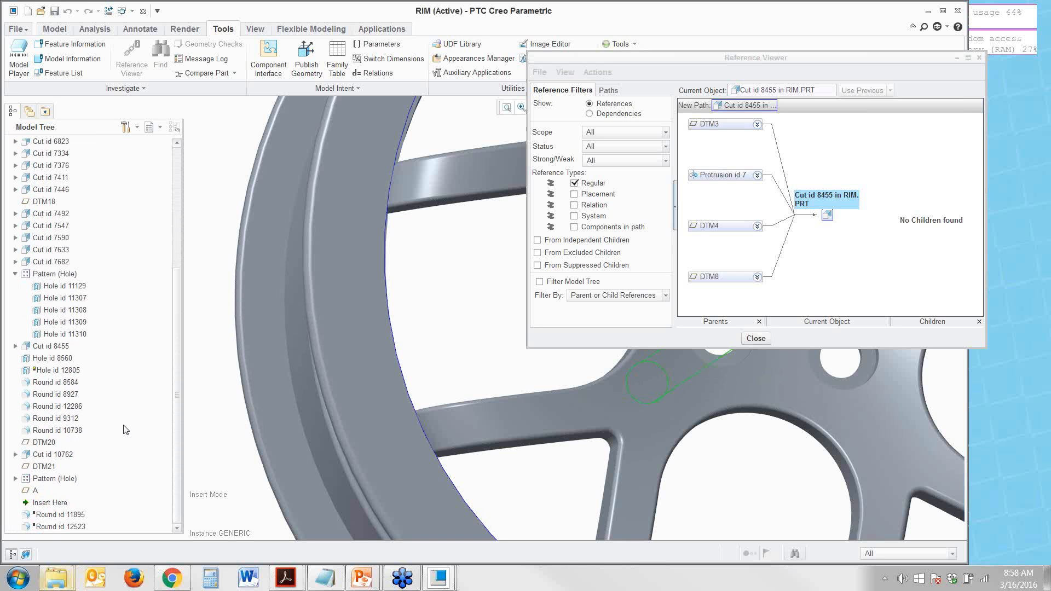
left_click(52, 347)
left_click(756, 339)
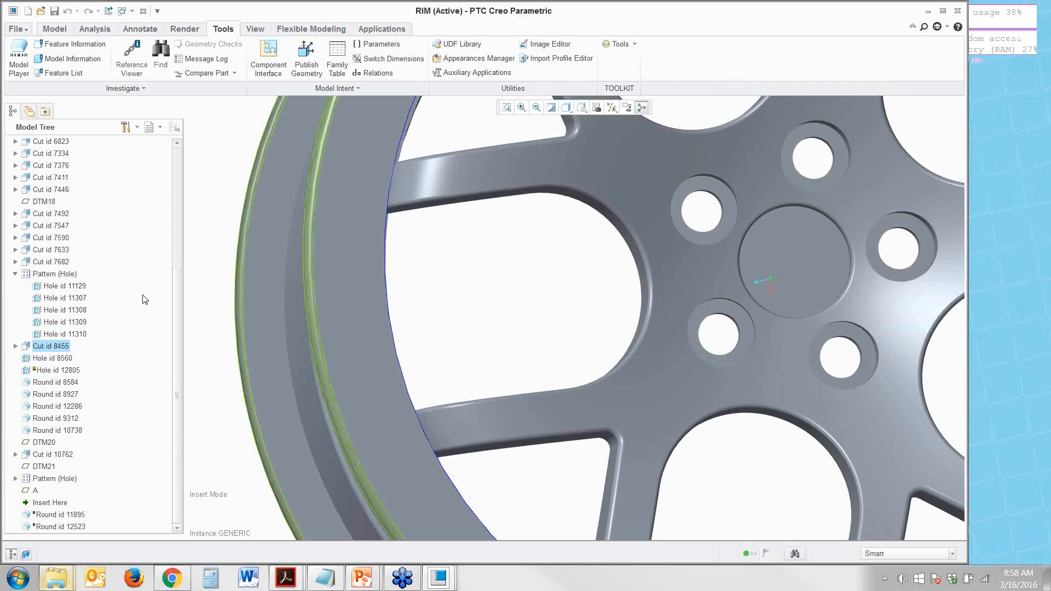
Step: Collapse the expanded hole pattern in the model tree and clear the cut selection
left_click(15, 274)
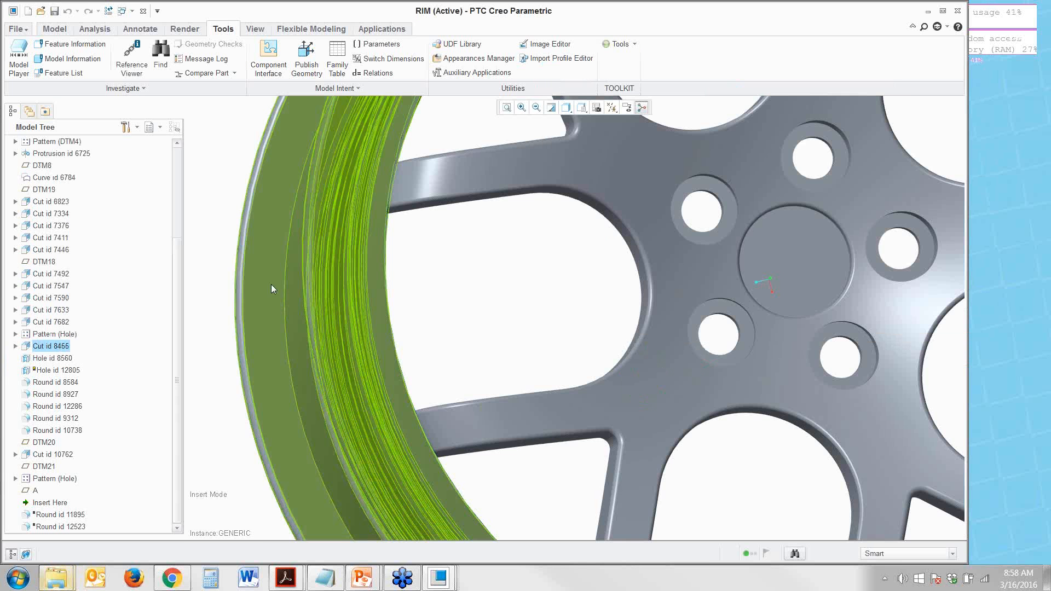
left_click(480, 294)
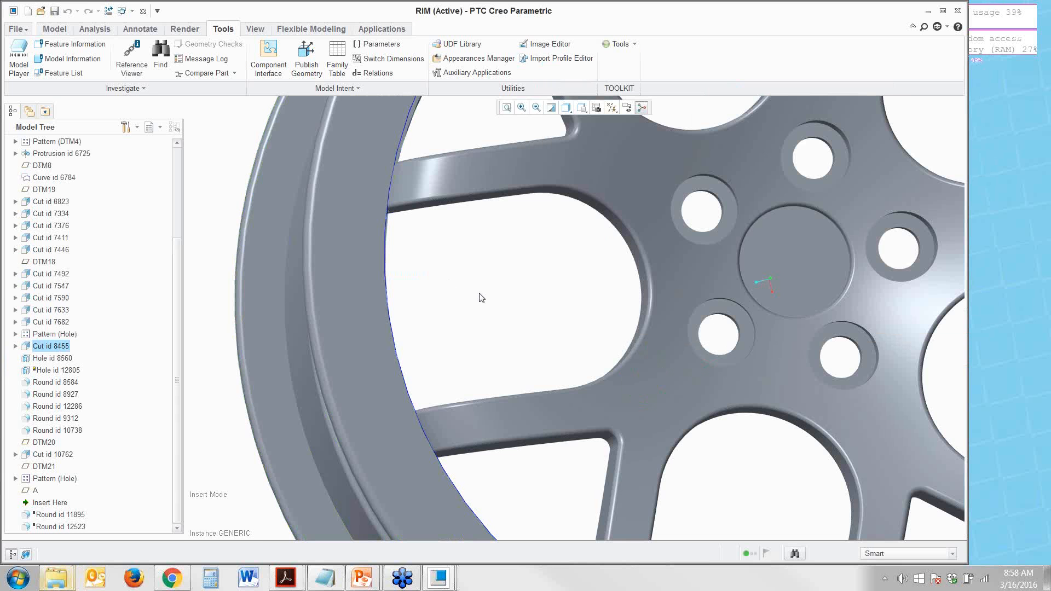
left_click(482, 297)
scroll(492, 290, "down", 4)
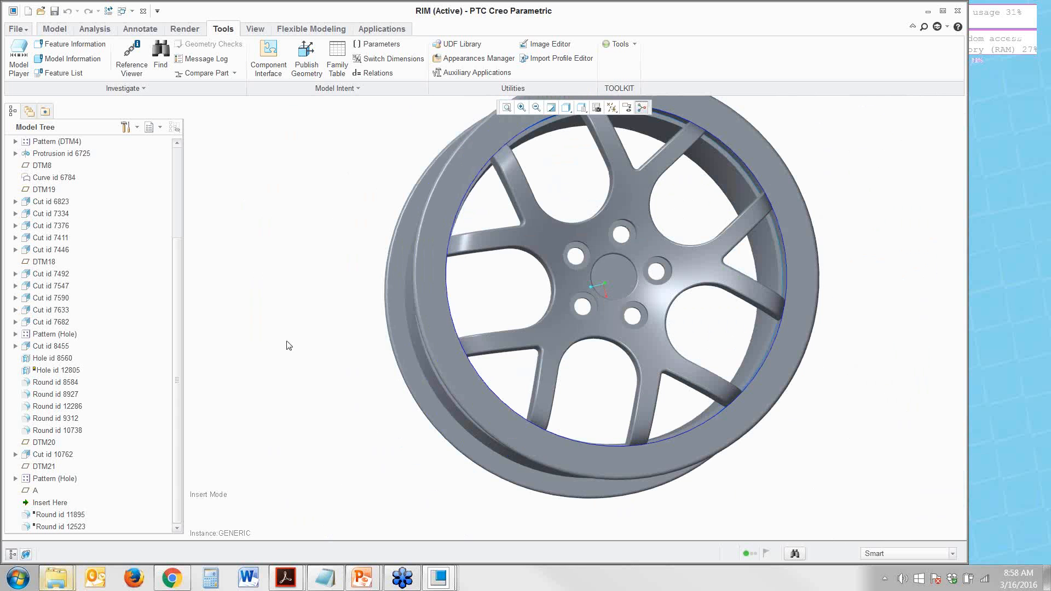
Step: Review the Early Rounds, Features with Edge References and Round Children results in the ModelCHECK report, and widen the report
left_click(25, 555)
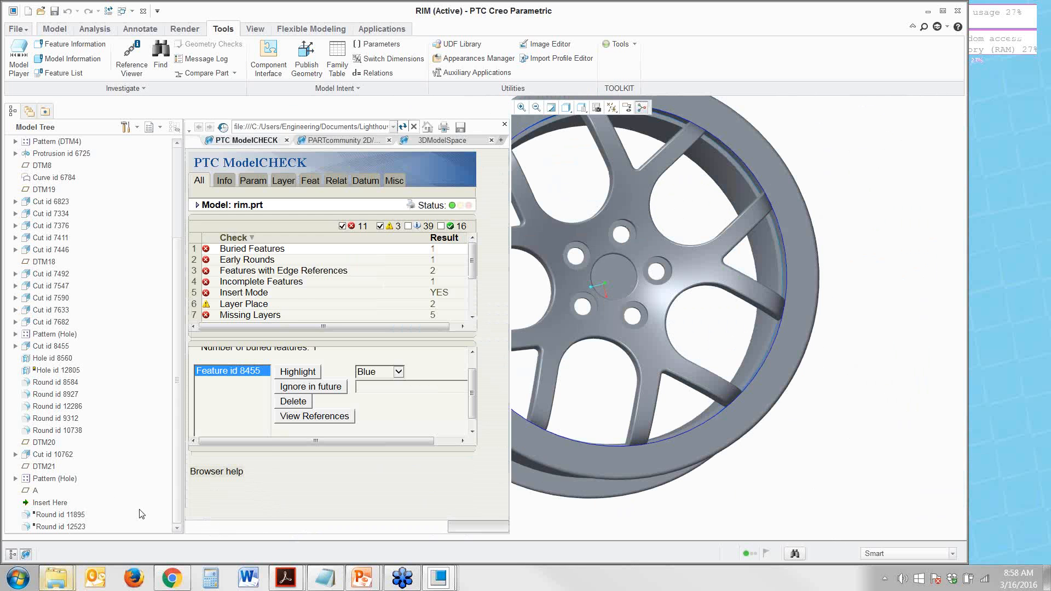
left_click(263, 266)
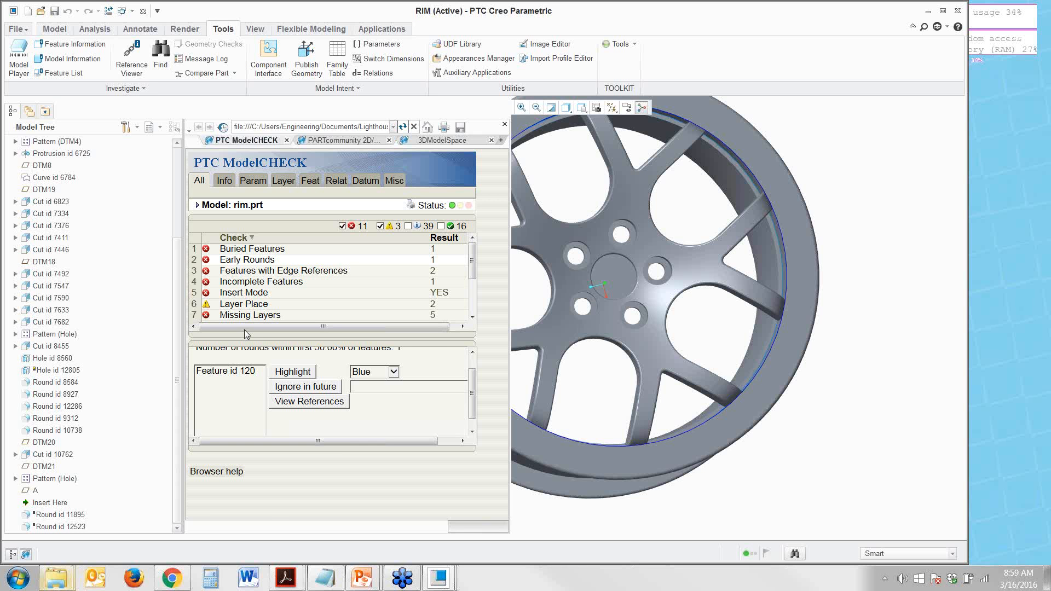
left_click(242, 274)
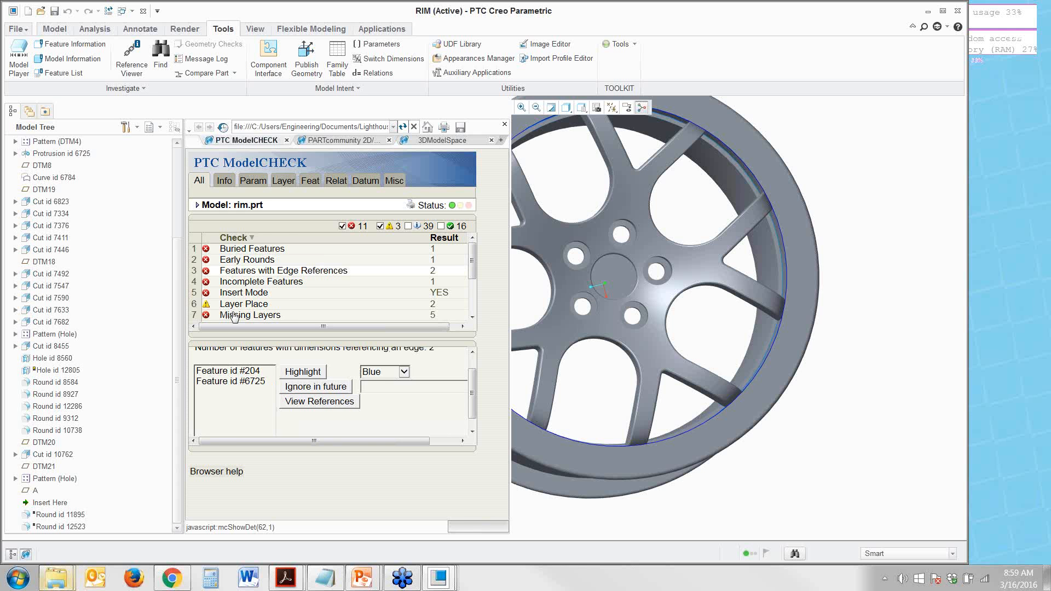
scroll(253, 305, "down", 2)
scroll(253, 305, "down", 2)
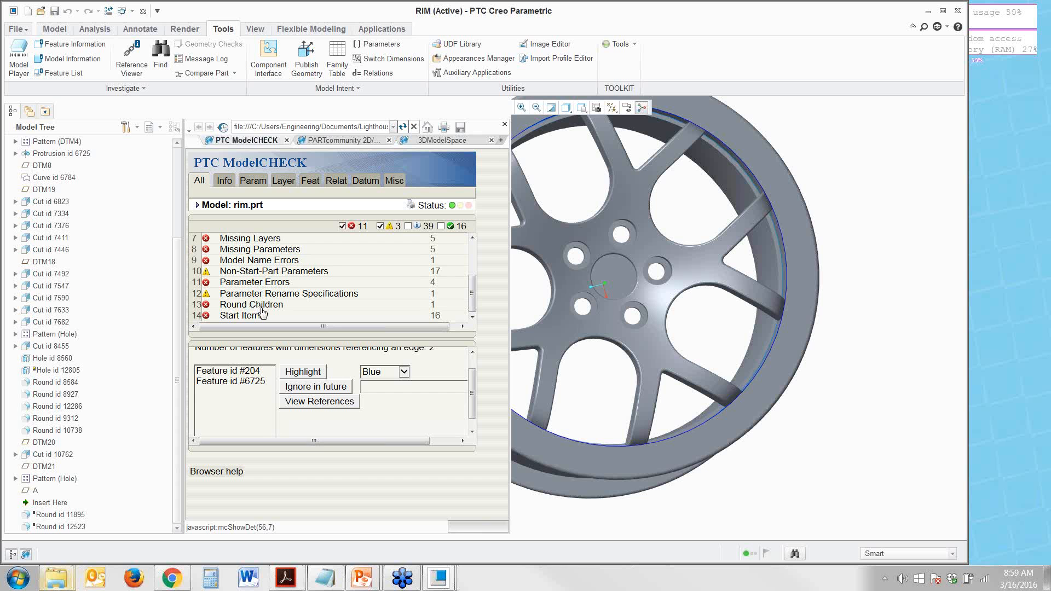
left_click(267, 305)
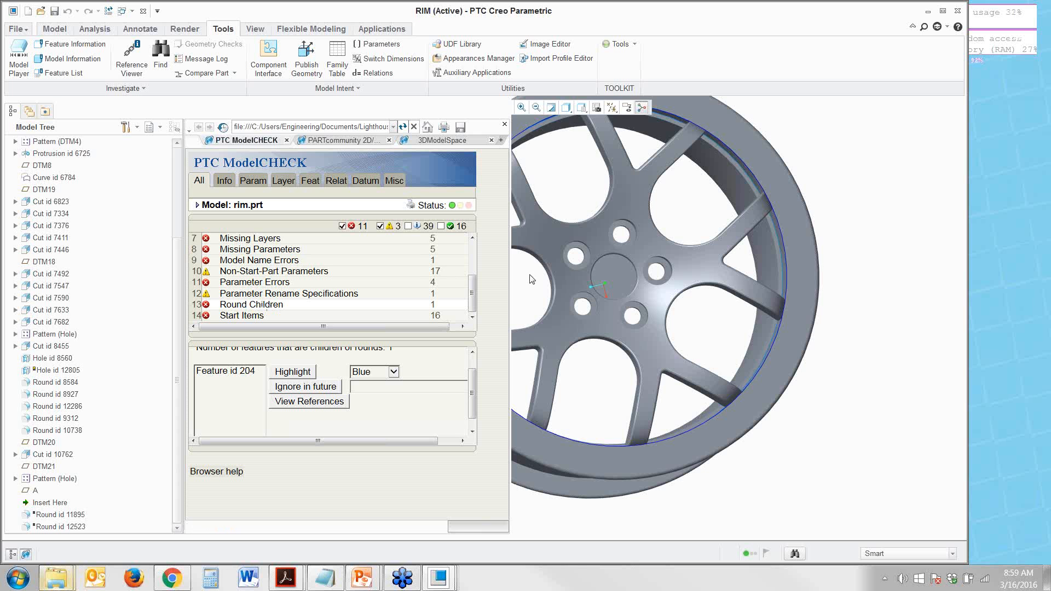
scroll(734, 329, "up", 2)
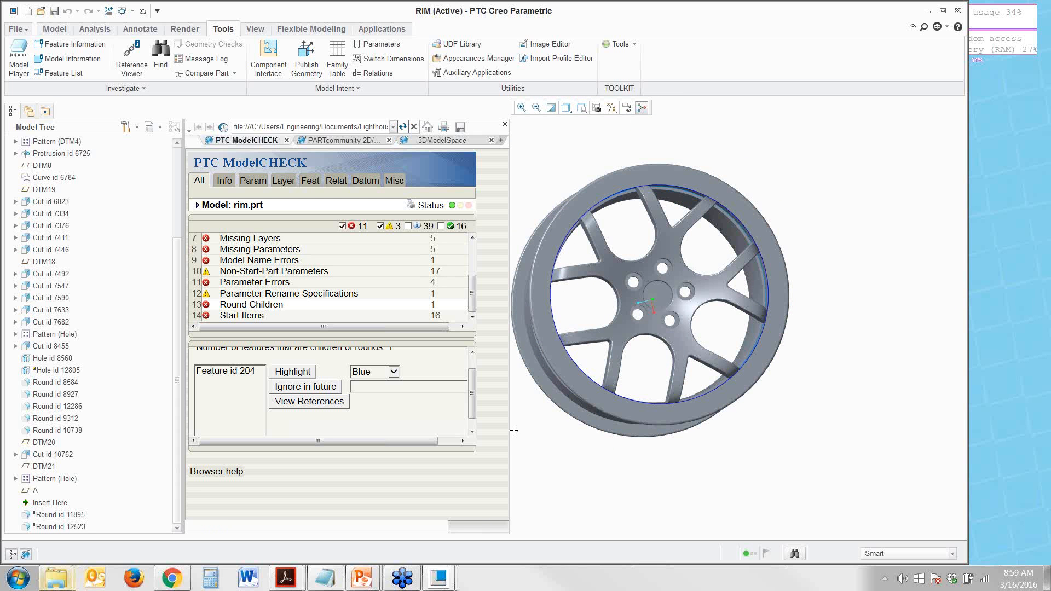
left_click_drag(510, 430, 700, 436)
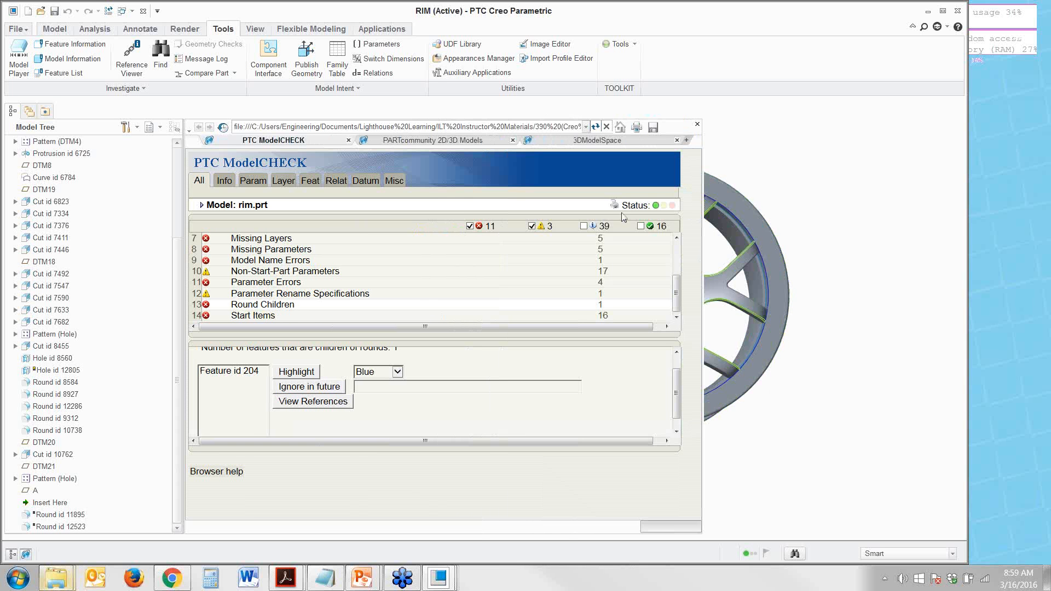
Step: Switch to the ROTOR.PRT window and tilt the rotor to show its hub and disc edge
left_click(121, 12)
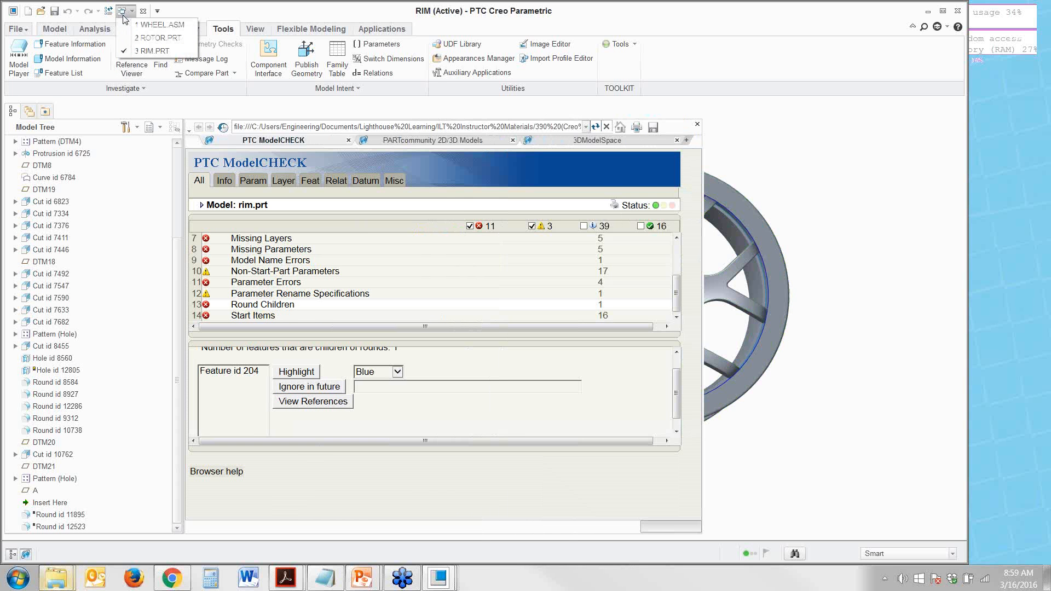
left_click(150, 38)
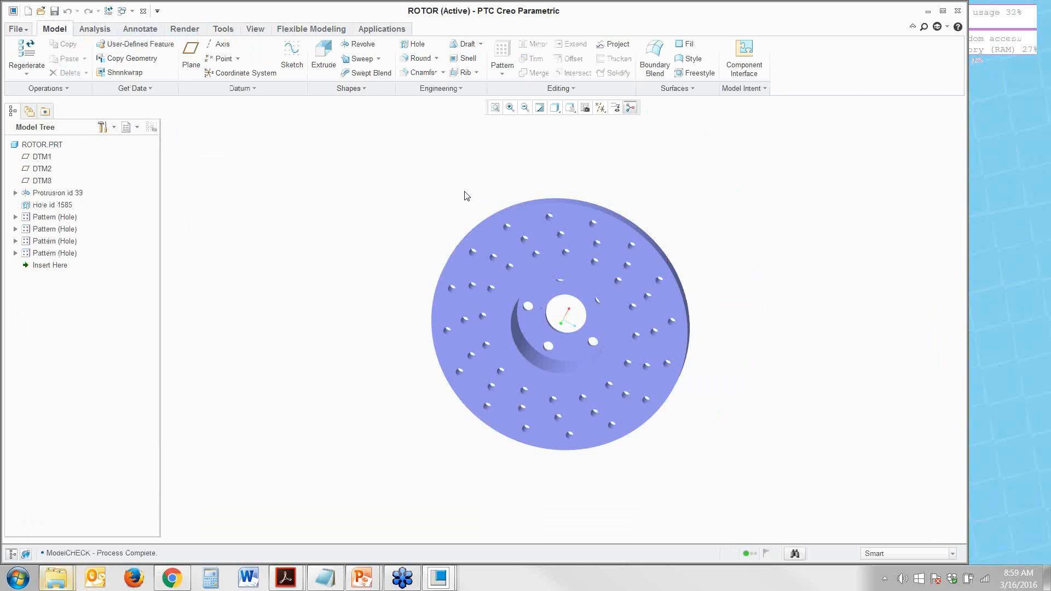
mouse_move(575, 169)
middle_mouse_down()
mouse_move(584, 157)
mouse_move(562, 226)
mouse_move(535, 252)
middle_mouse_up()
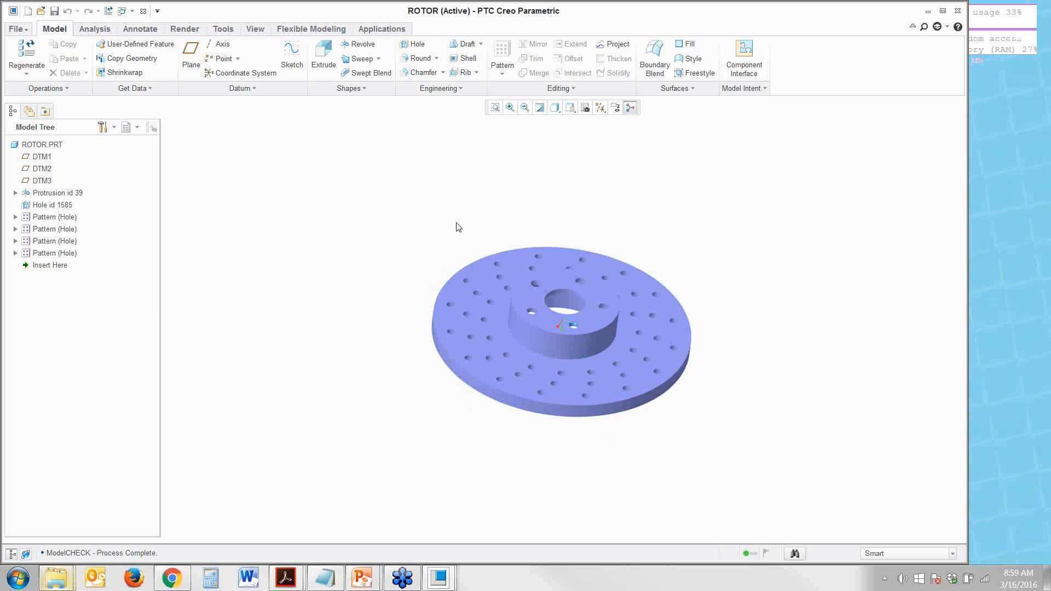
Step: Look over the available ModelCHECK commands for preparing the rotor model, without running any
left_click(17, 30)
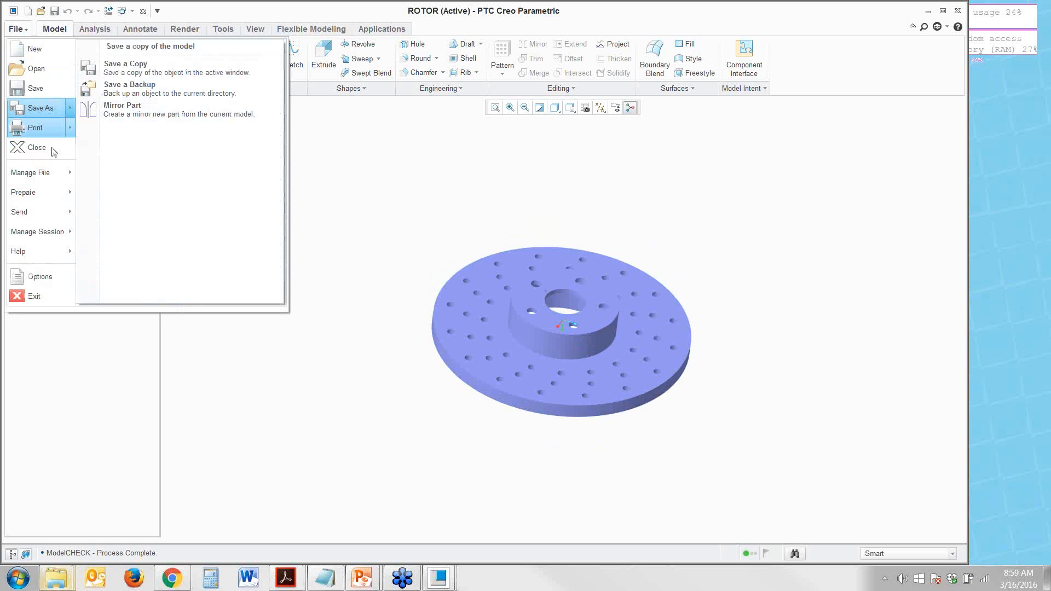
mouse_move(42, 193)
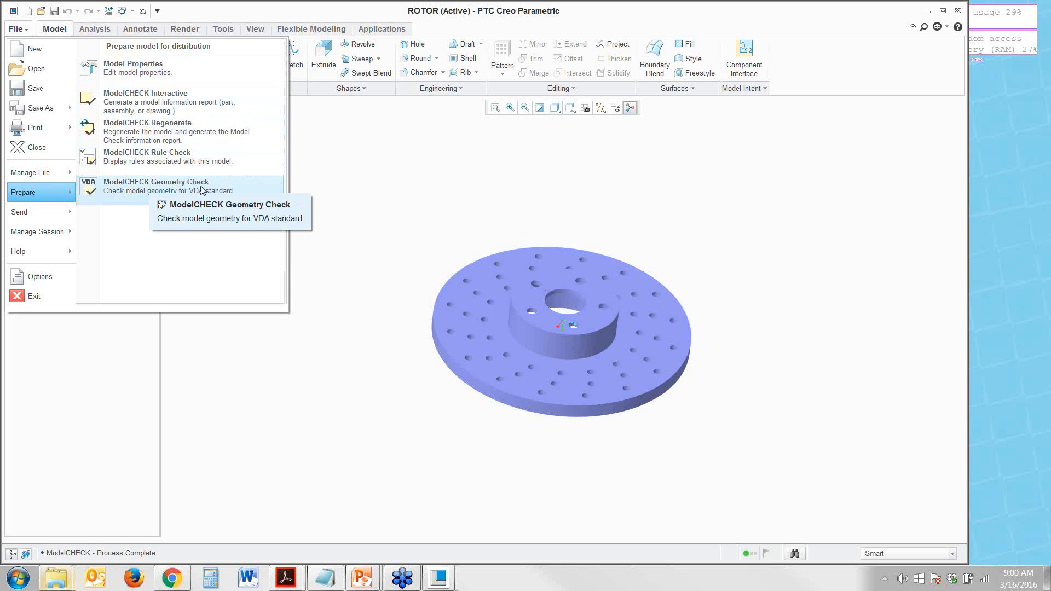
left_click(387, 207)
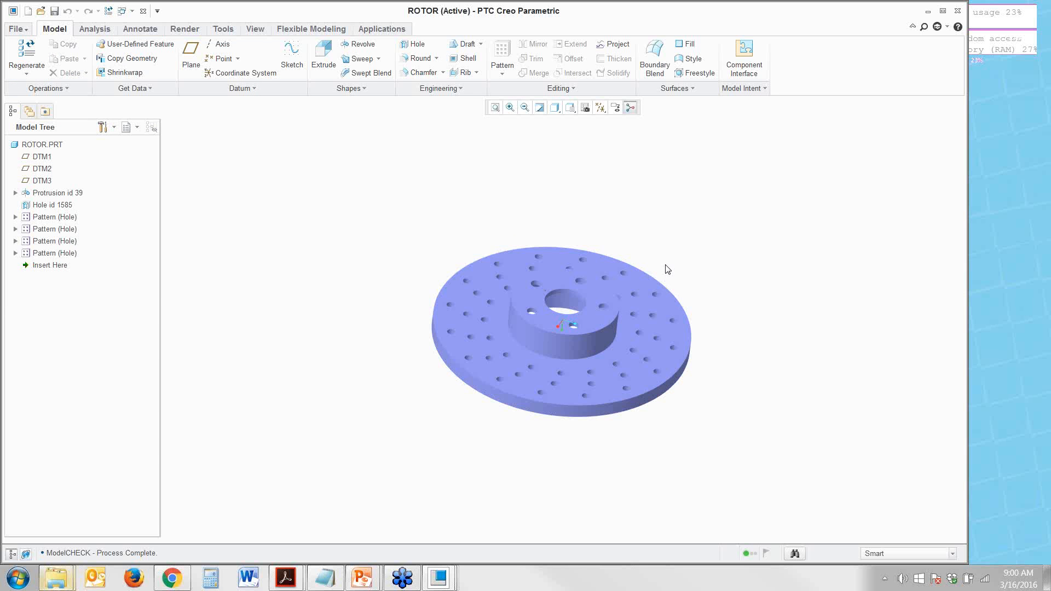
Step: Edit the dimensions of the rotor's Protrusion id 39 and set the disc thickness to .75
left_click(672, 315)
left_click(675, 371)
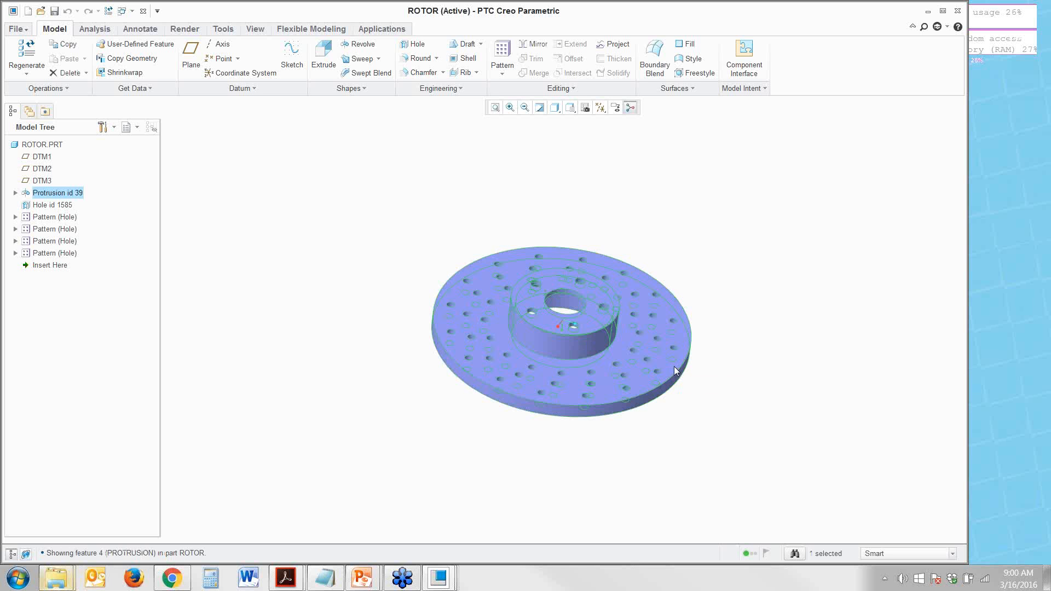
right_click(685, 340)
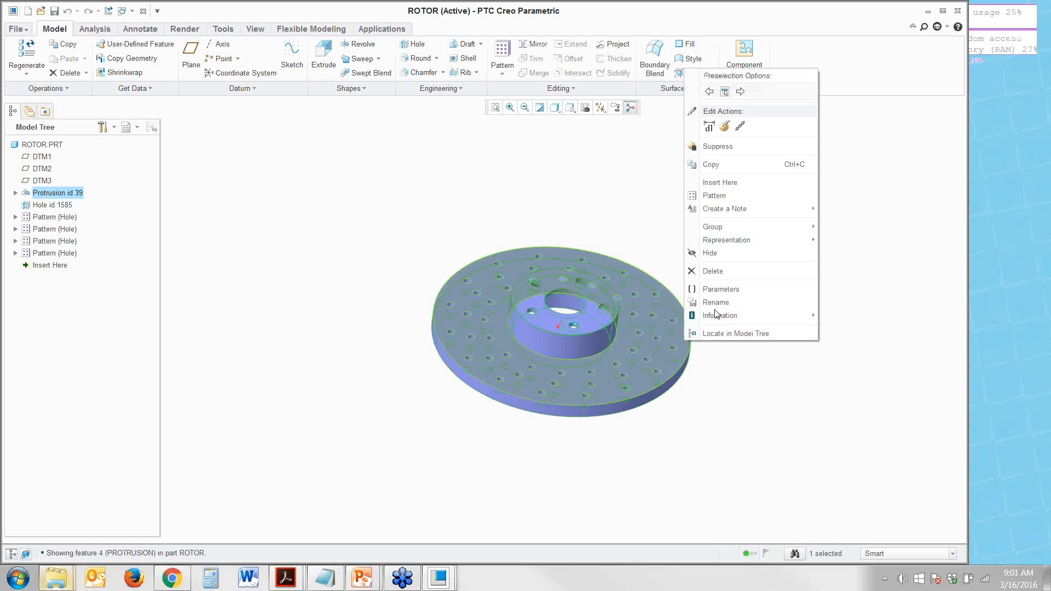
left_click(709, 129)
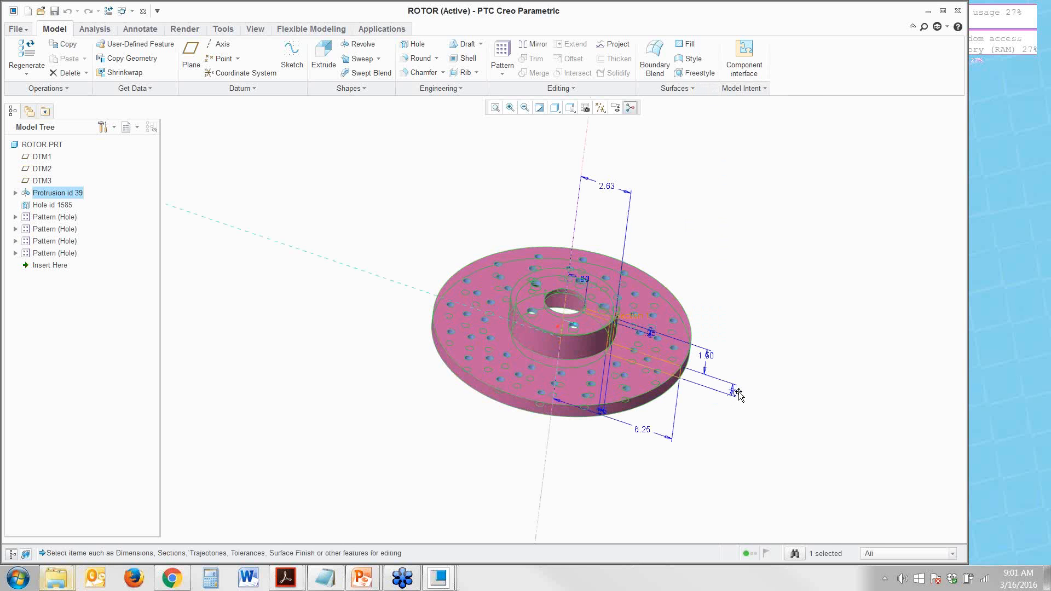
double_click(735, 392)
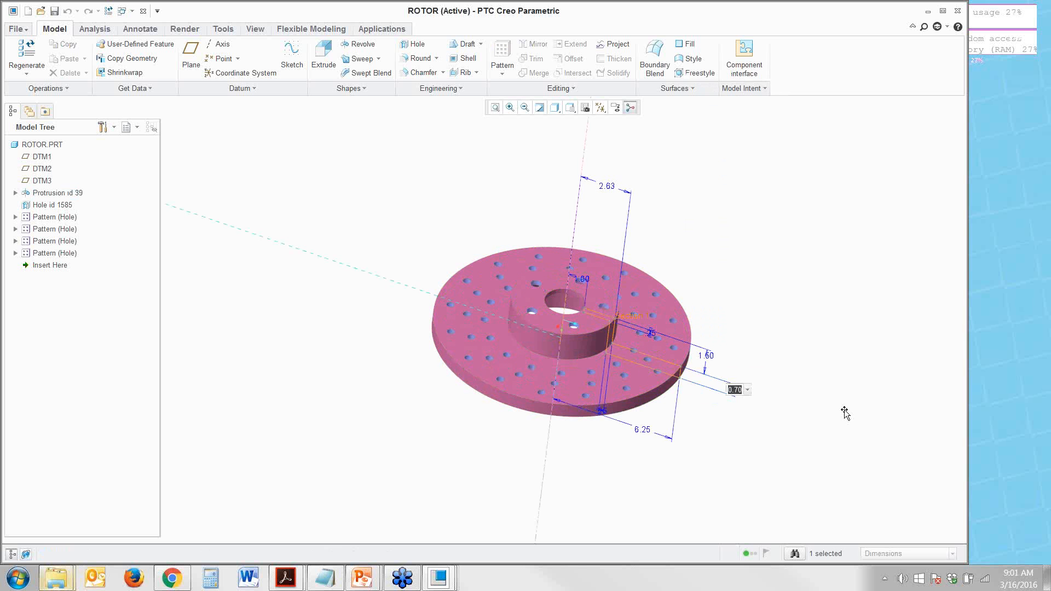
type(".75")
key("Return")
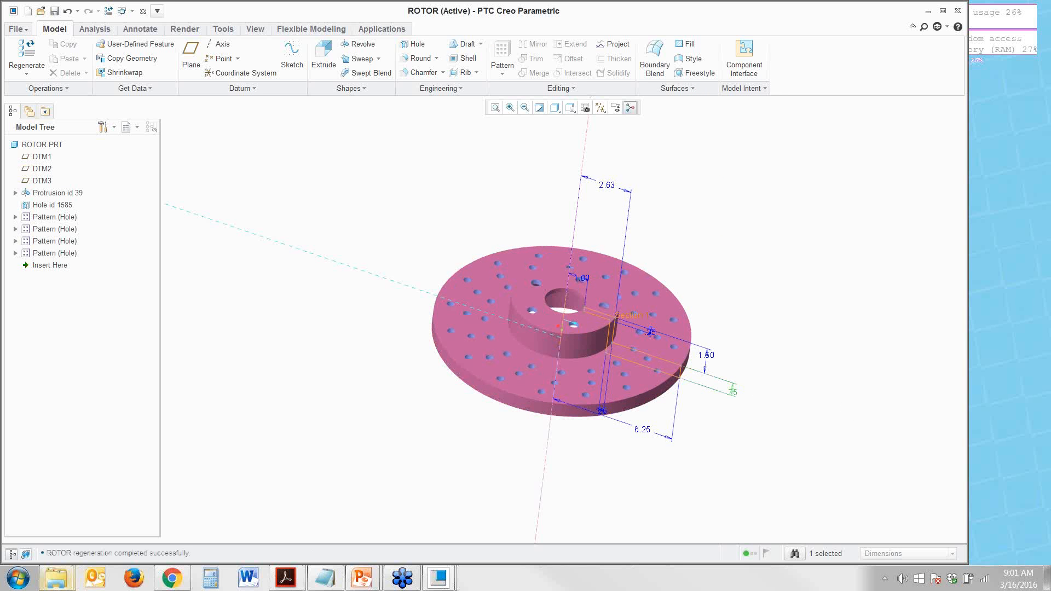
Step: Regenerate the rotor so ModelCHECK runs on it, and compare the updated model with the report
left_click(30, 58)
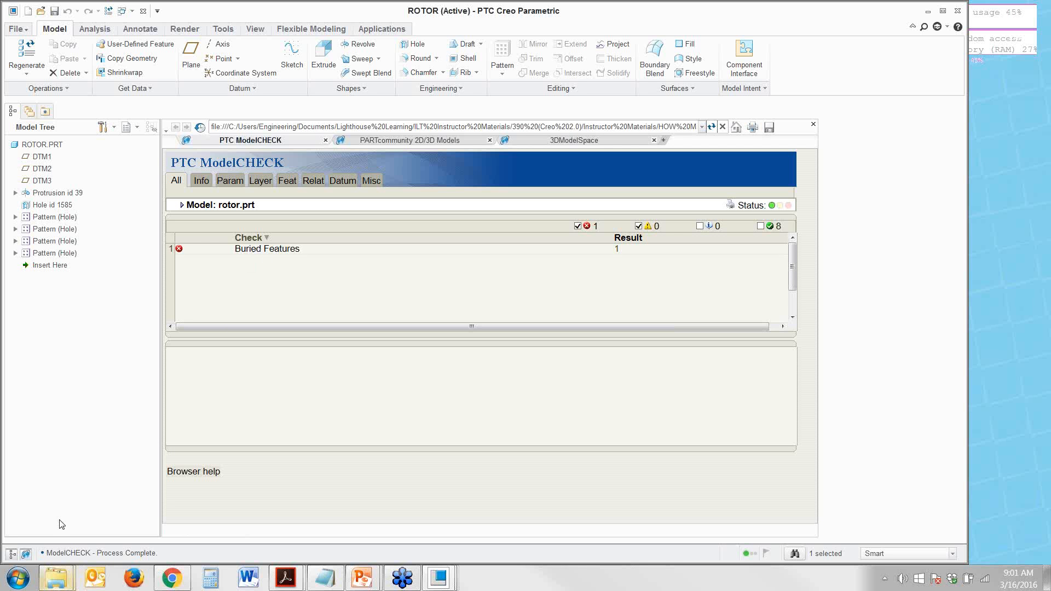
left_click(26, 554)
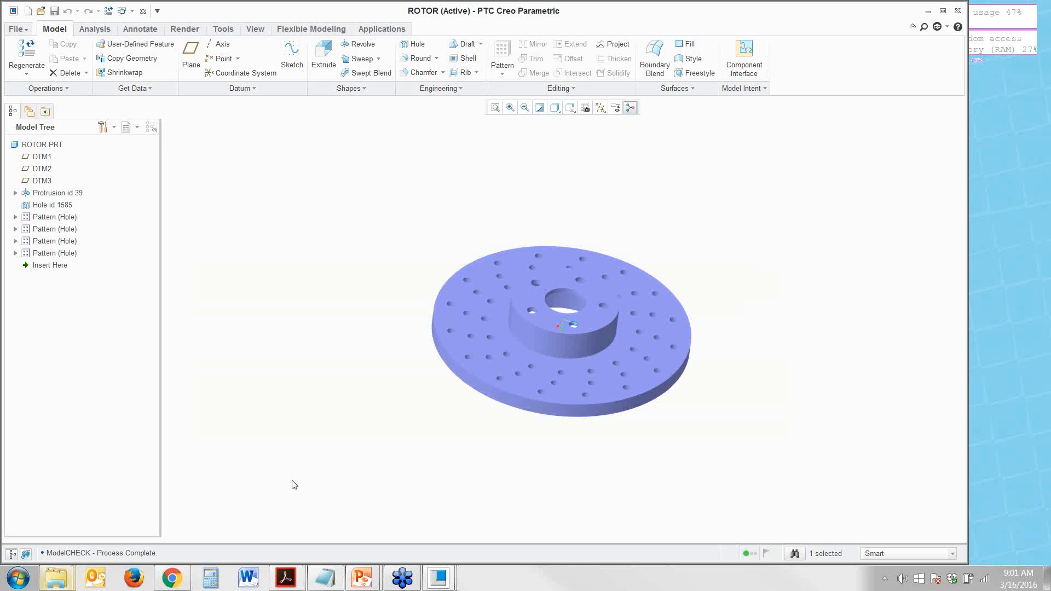
left_click(25, 554)
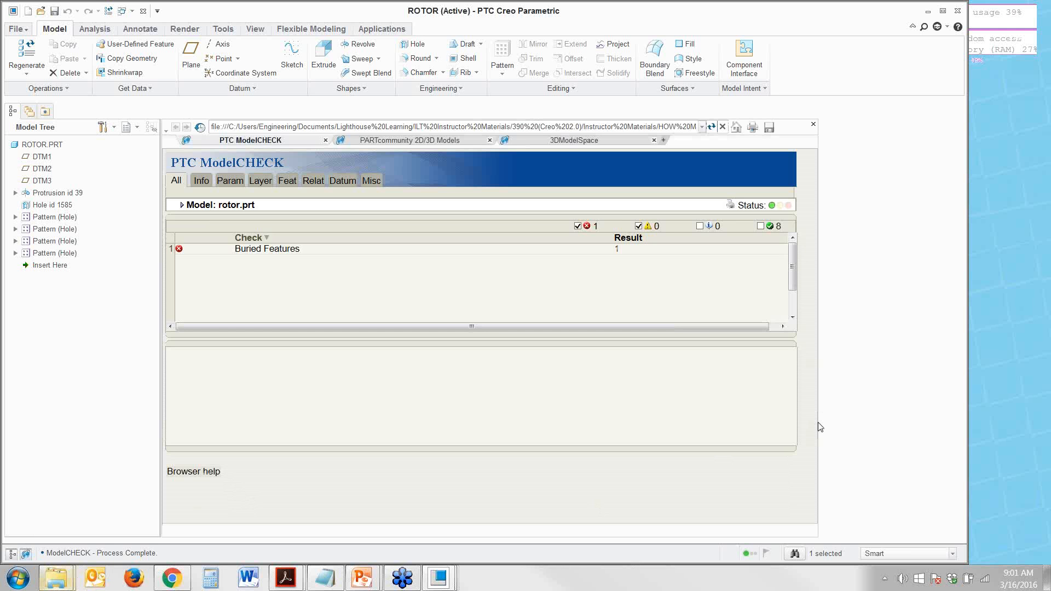
Step: Highlight the rotor's buried Feature id 2975 in blue from the ModelCHECK report, inspect it face-on, and hide the report
left_click_drag(818, 425, 479, 412)
left_click(228, 251)
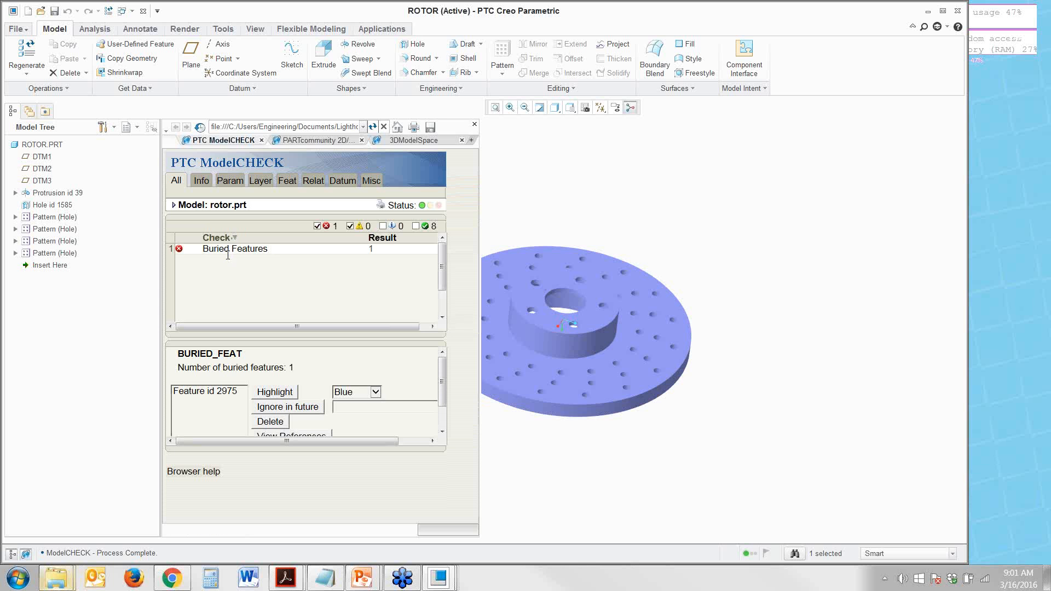
left_click(223, 393)
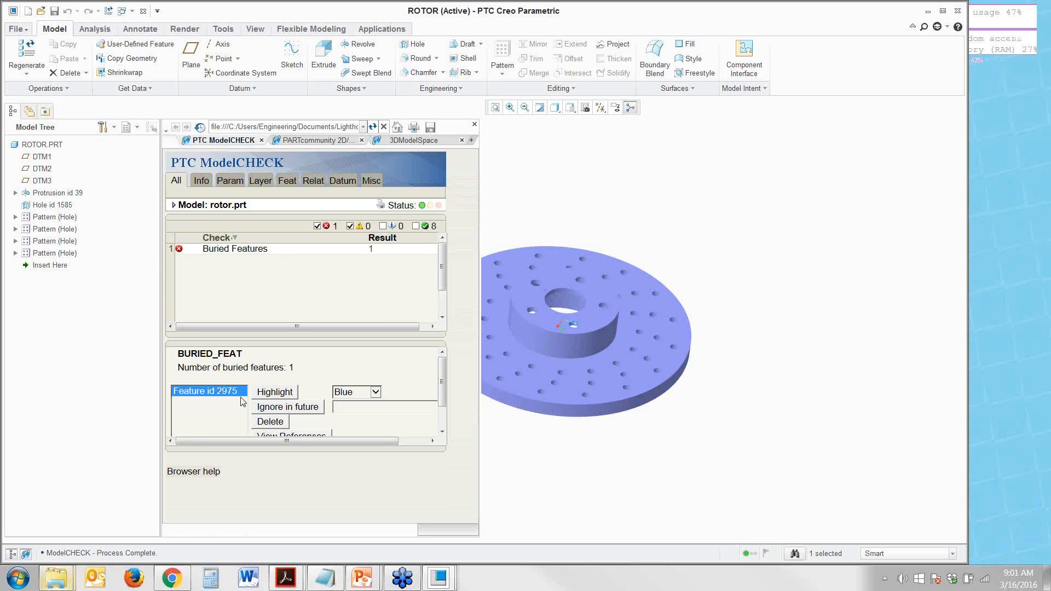
left_click(276, 393)
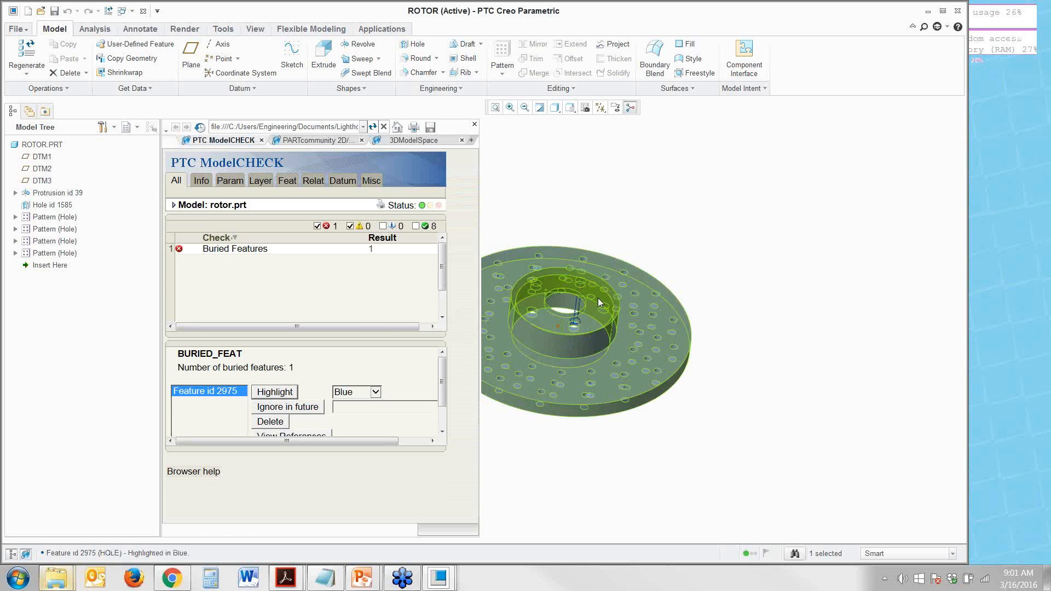
mouse_move(787, 318)
middle_mouse_down()
mouse_move(793, 378)
mouse_move(781, 369)
middle_mouse_up()
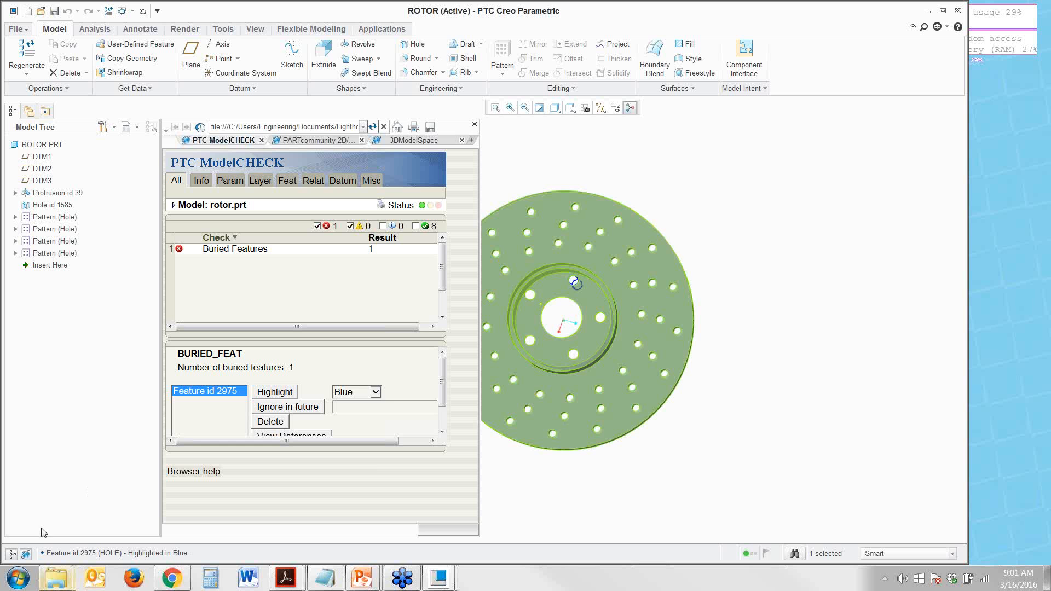
left_click(27, 555)
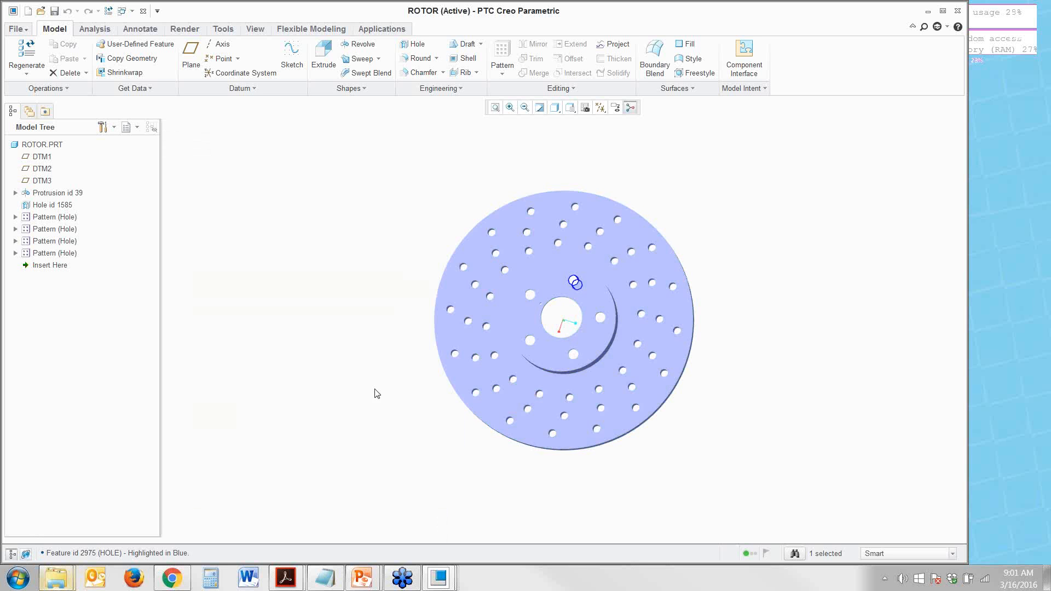
Step: Redefine the hole pattern around the rotor's hub with a first-direction increment of 60
right_click(50, 223)
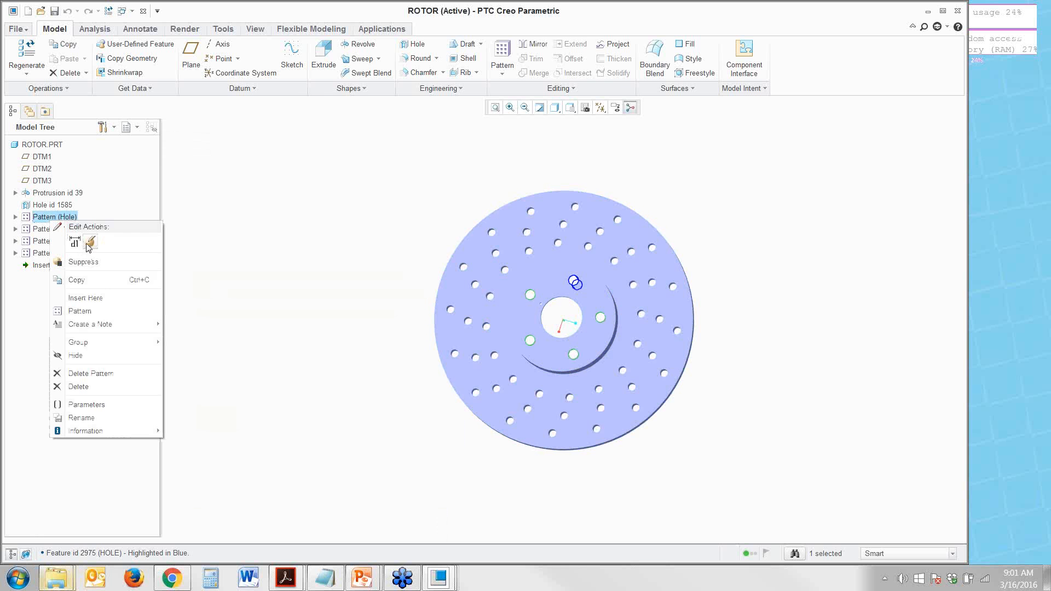
left_click(88, 244)
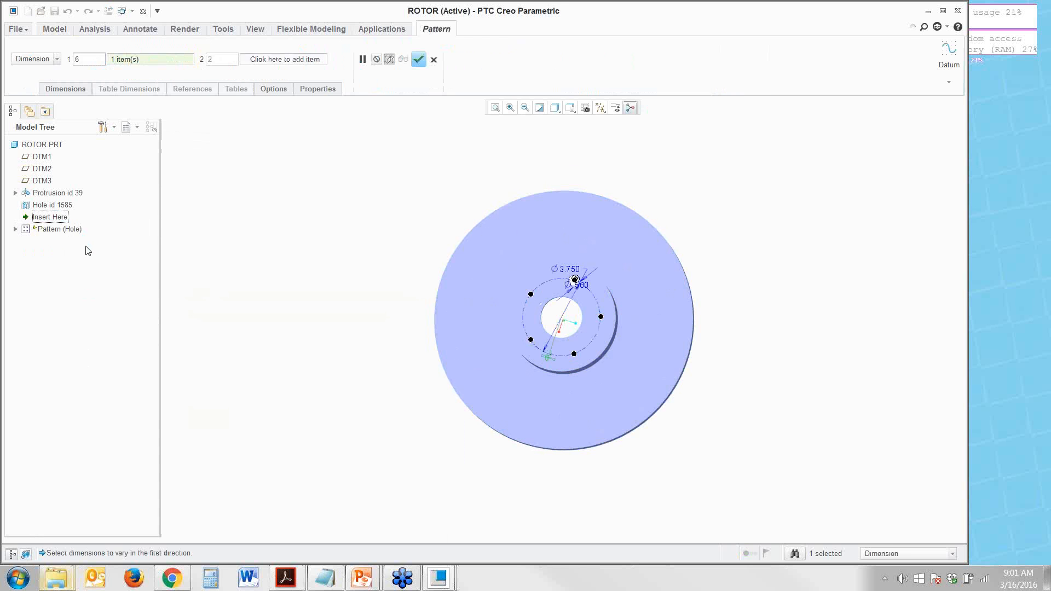
middle_click_drag(300, 320, 340, 311)
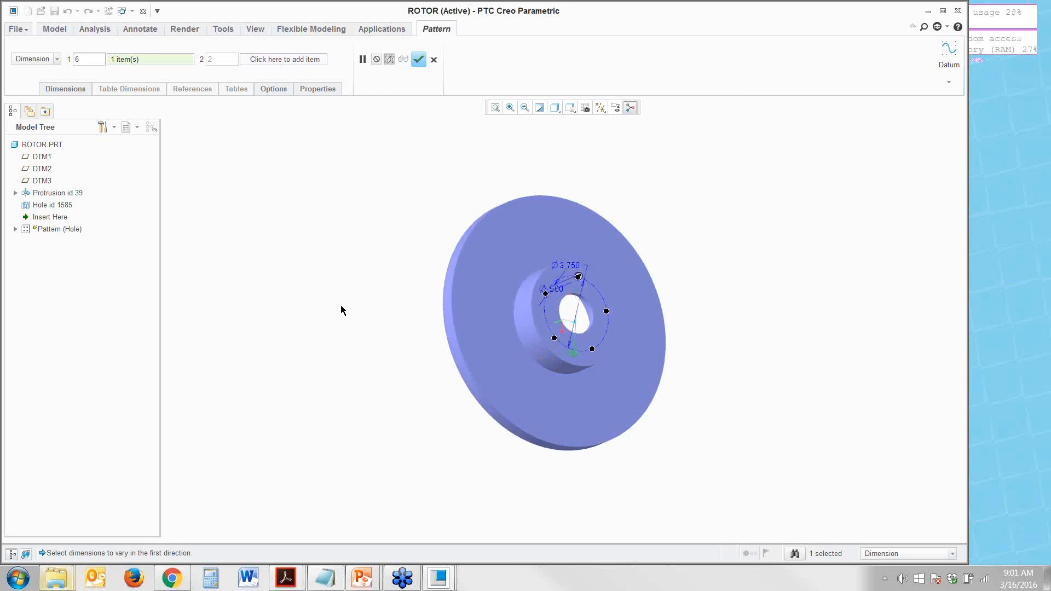
left_click(68, 89)
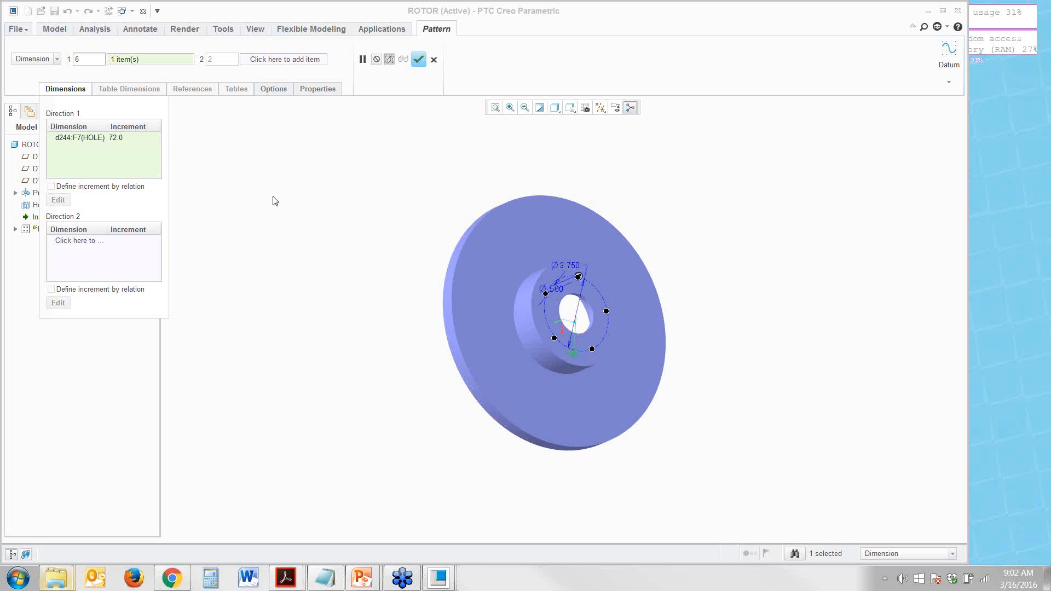
left_click(122, 138)
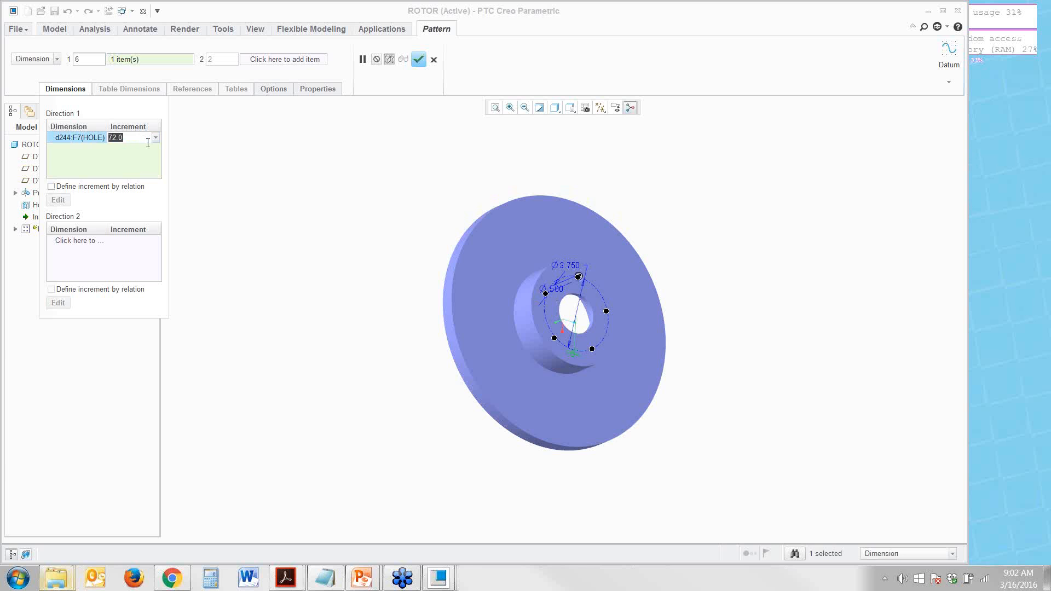
type("60")
key("Return")
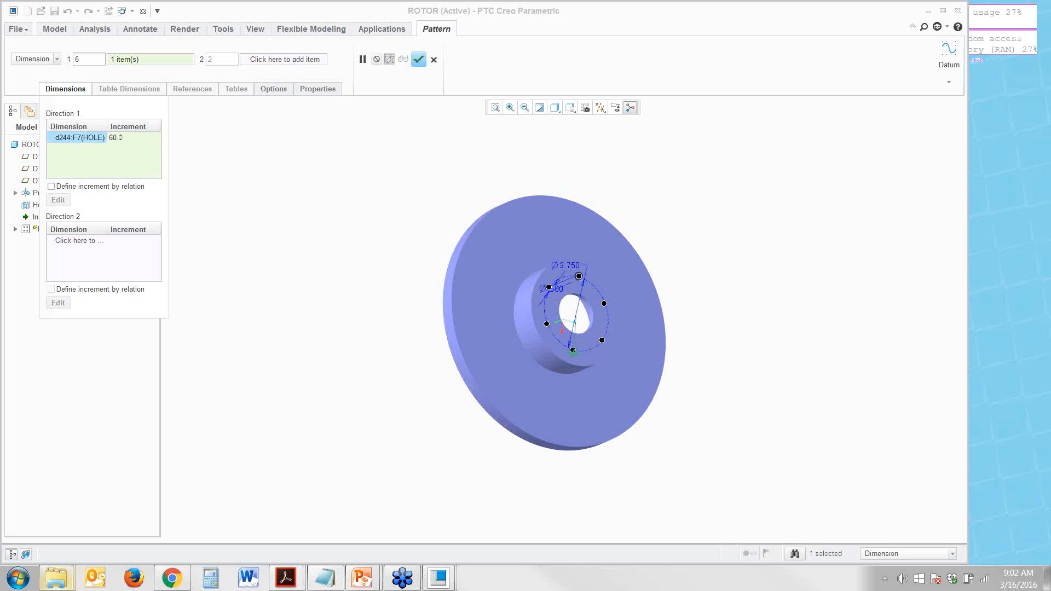
left_click(418, 59)
left_click(322, 220)
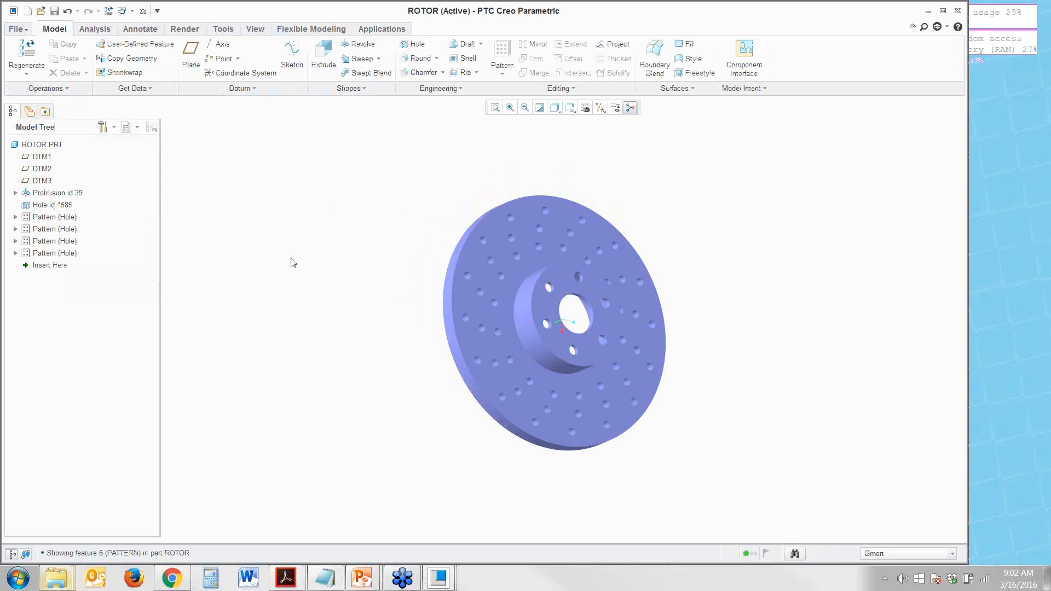
Step: Check the message log and regenerate the rotor so ModelCHECK runs again on the updated hole pattern
middle_click_drag(370, 284, 341, 274)
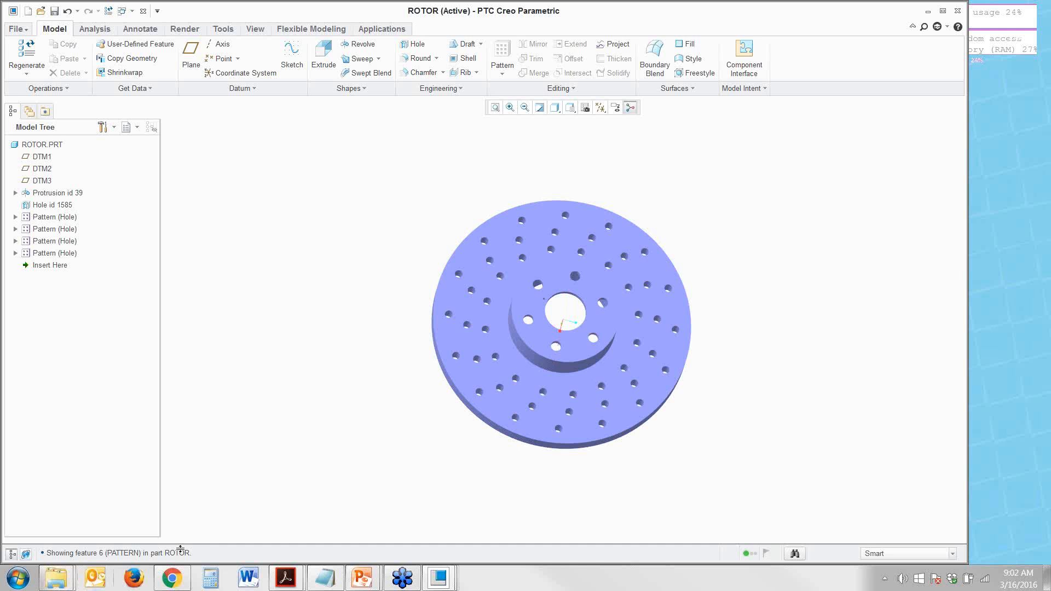
left_click_drag(181, 550, 186, 540)
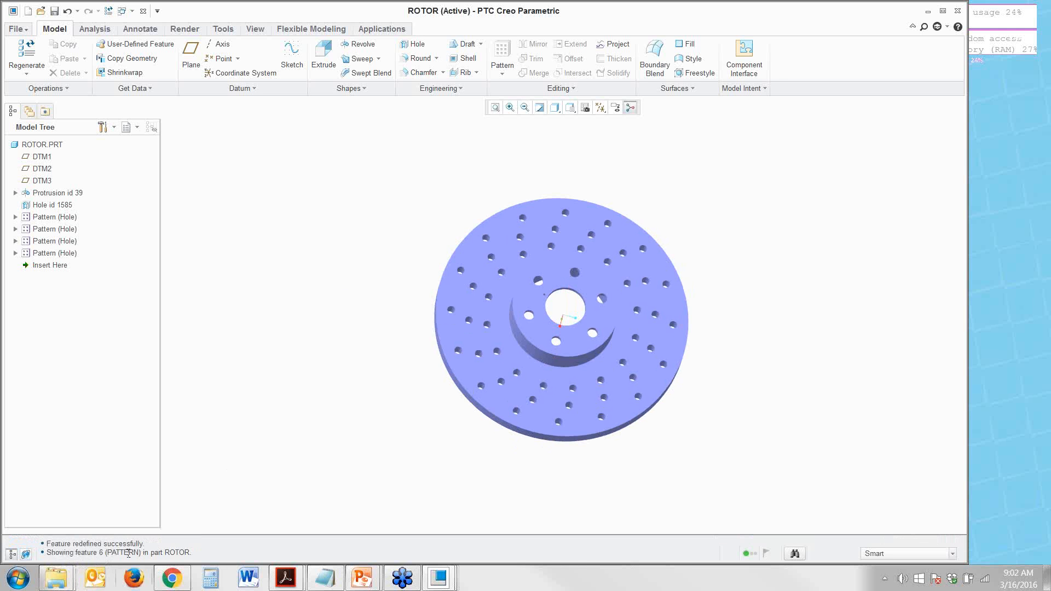
left_click_drag(204, 536, 203, 543)
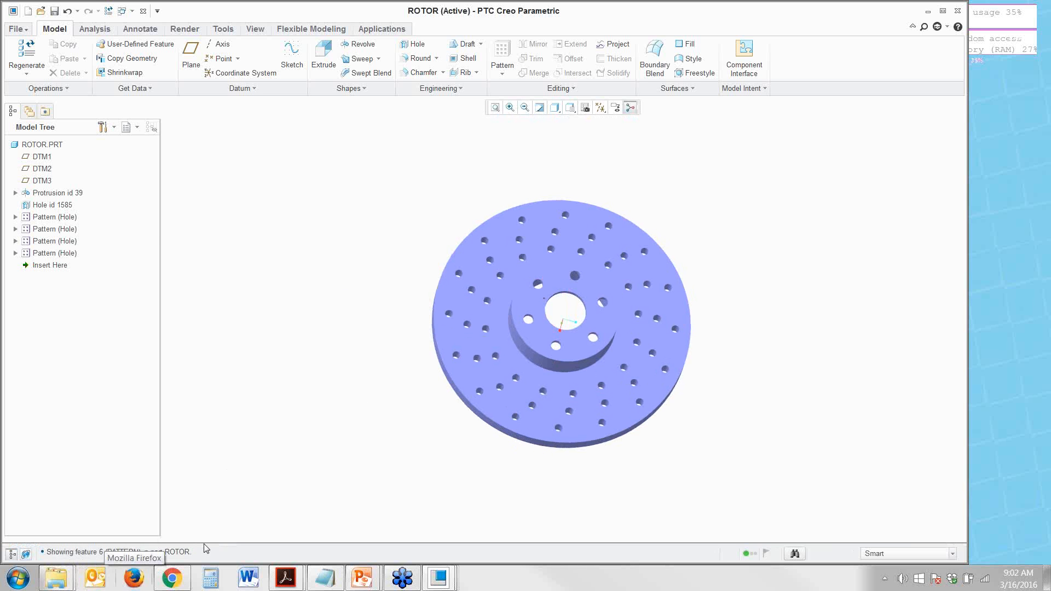
left_click(26, 55)
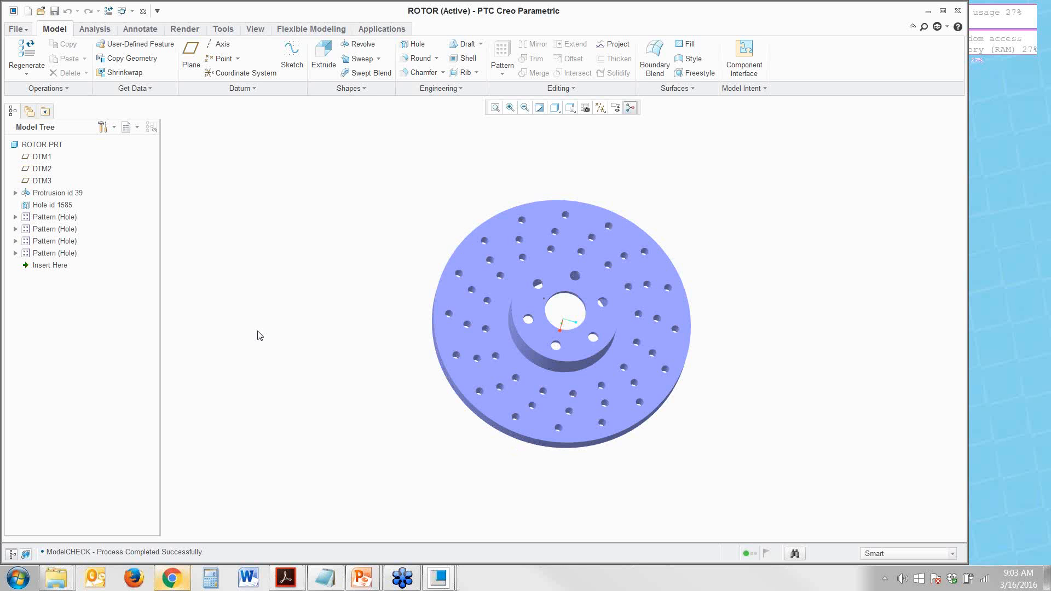
Step: Switch to the WHEEL.ASM window and run ModelCHECK Interactive on all levels of the assembly
left_click(123, 13)
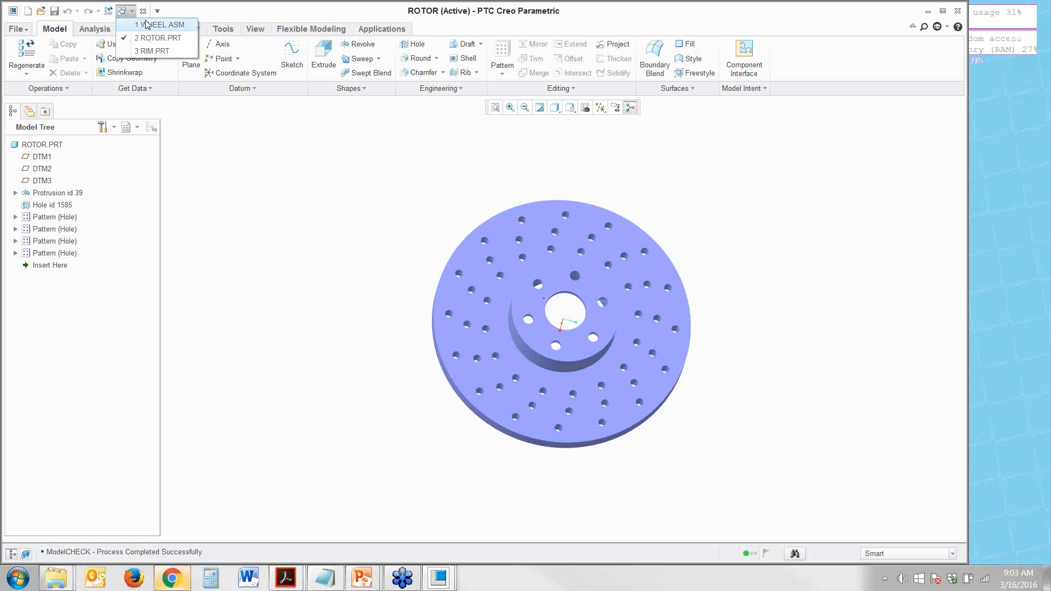
left_click(148, 25)
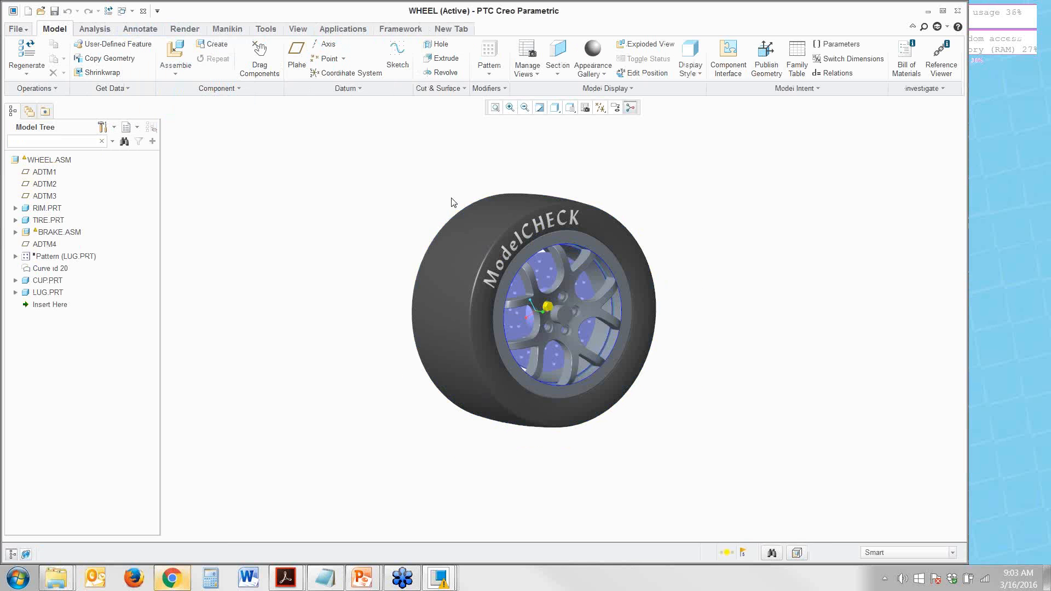
scroll(452, 199, "down", 1)
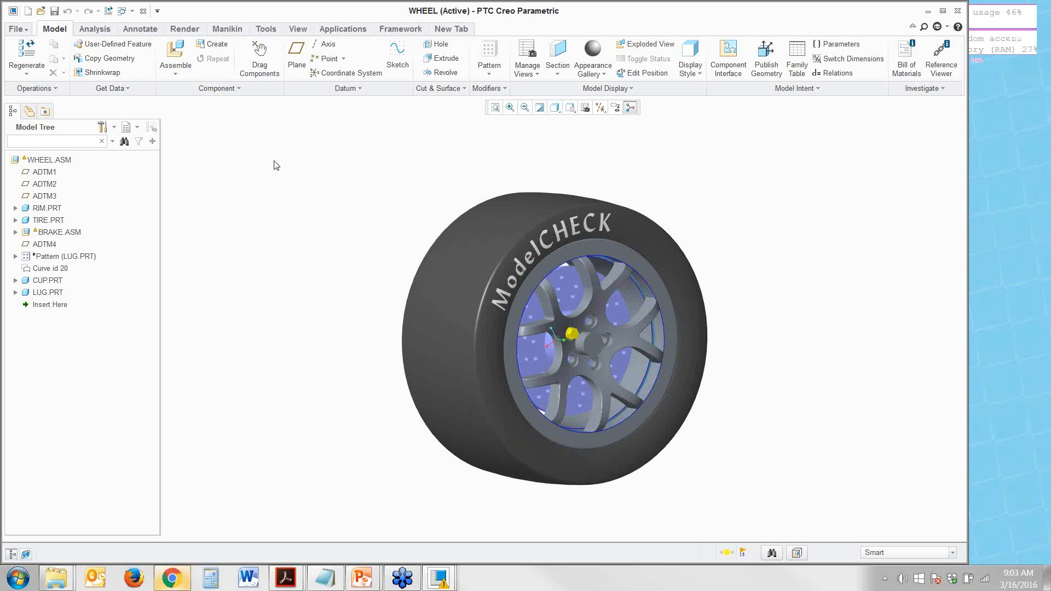
left_click(17, 30)
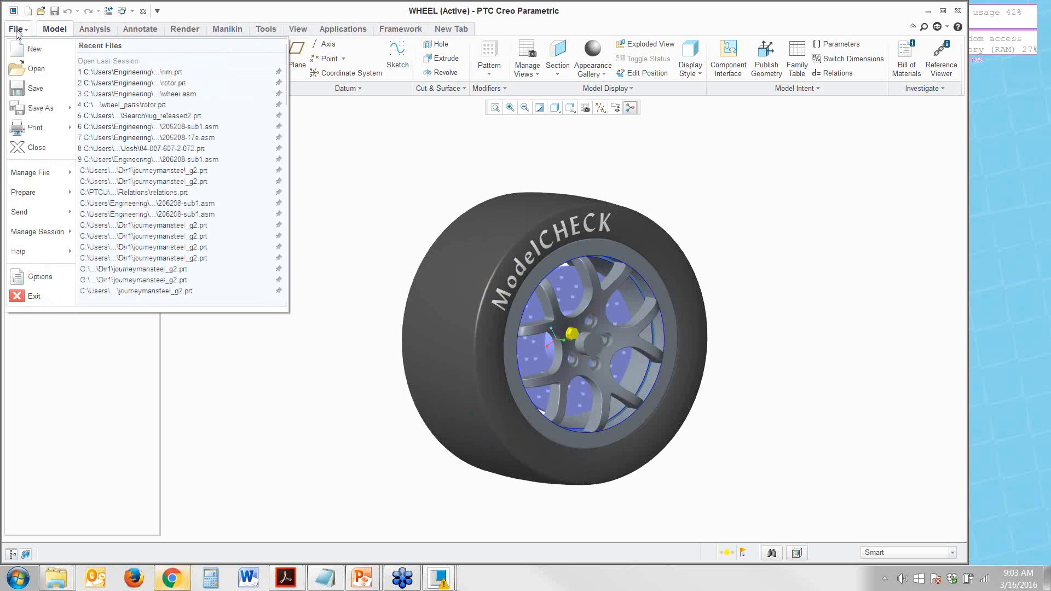
mouse_move(64, 196)
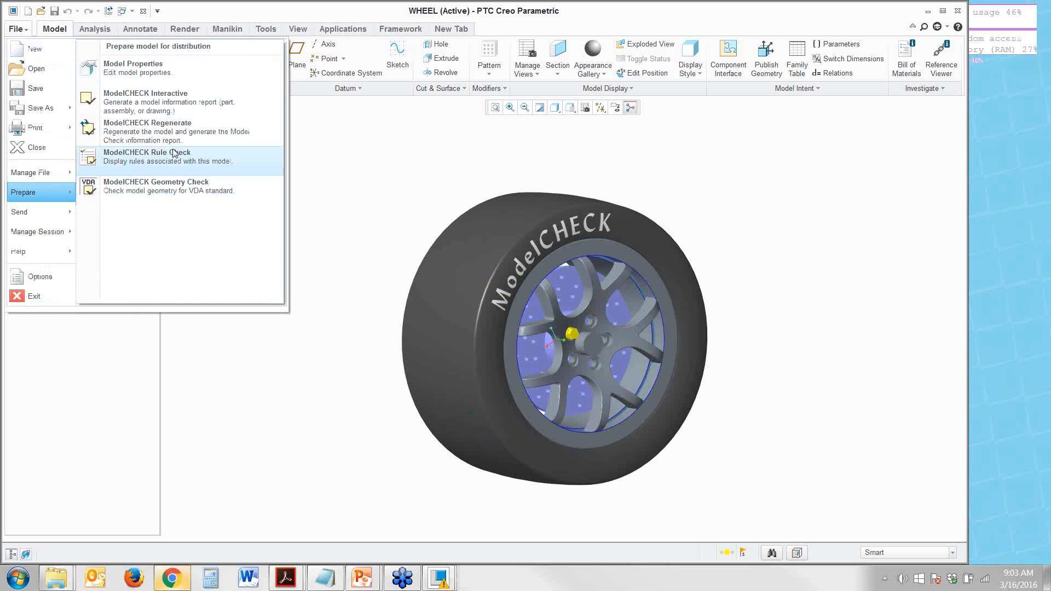
left_click(165, 101)
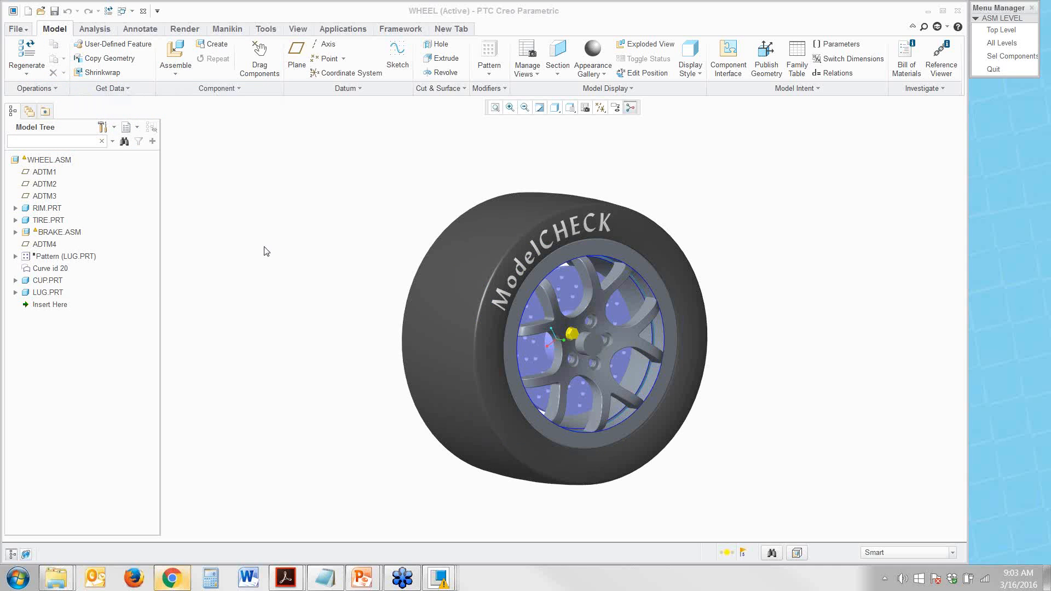
left_click(1008, 45)
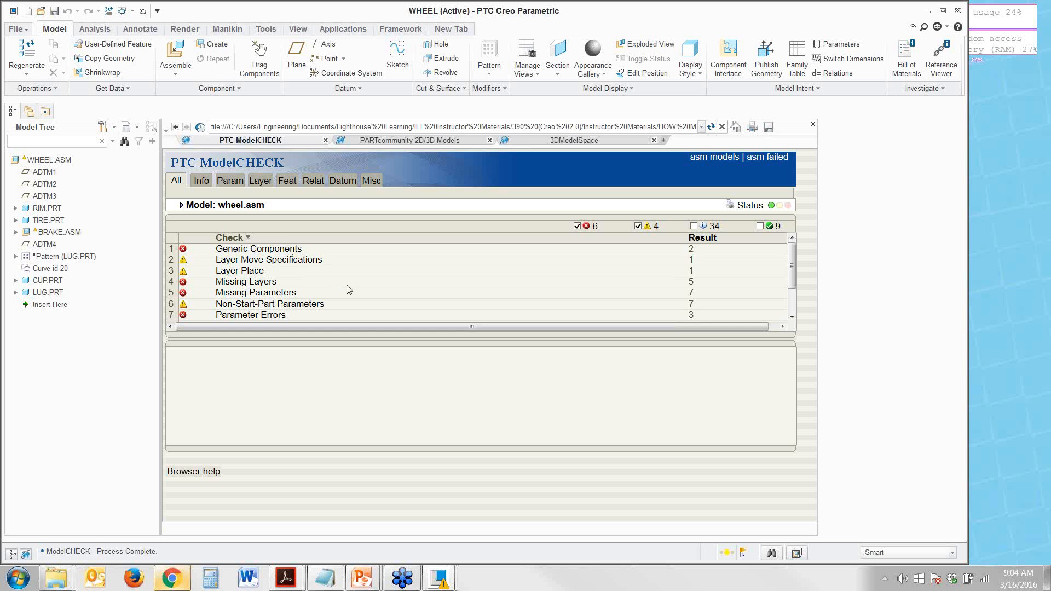
Step: Review the wheel assembly's check list and open the LUG.PRT report from the assembly component models
scroll(353, 288, "down", 1)
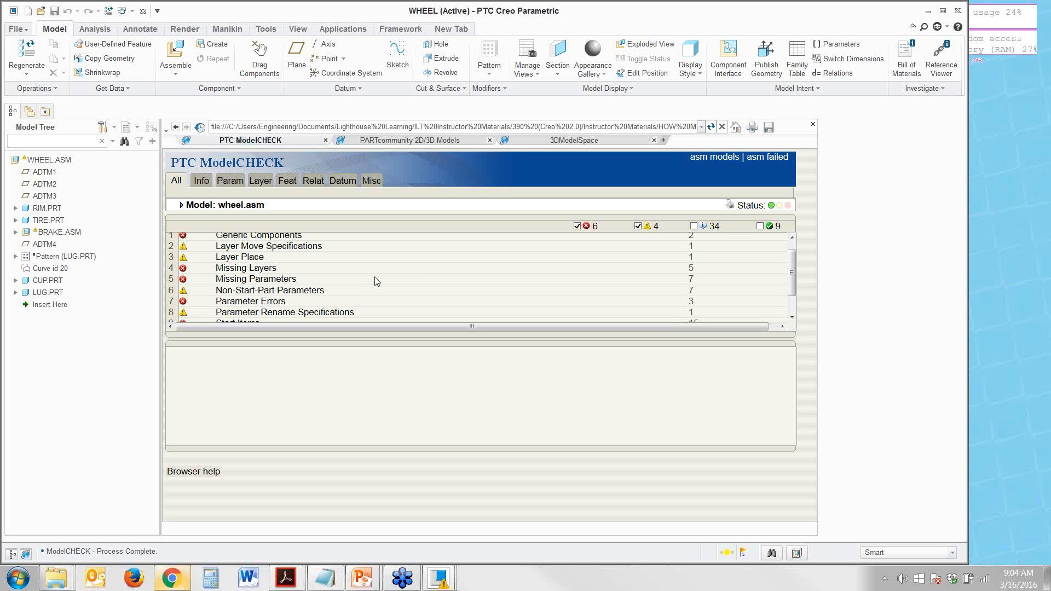
left_click(722, 159)
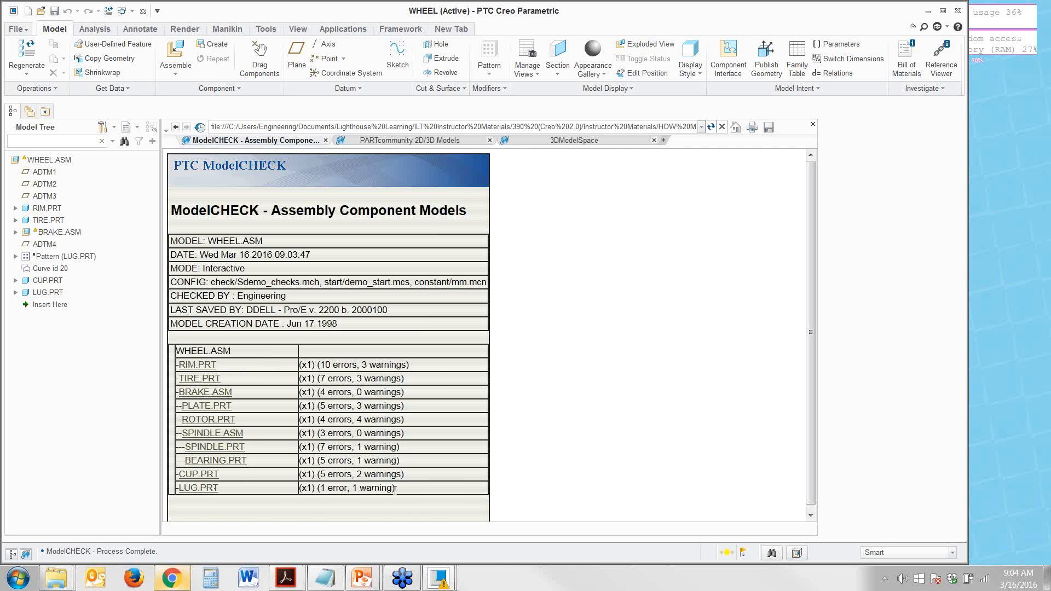
left_click(198, 489)
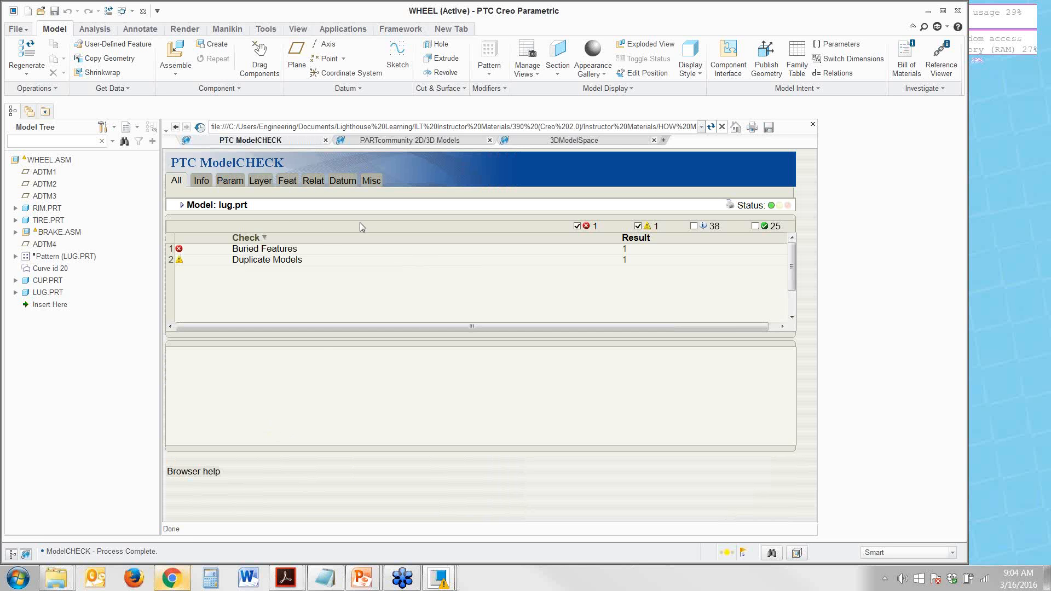
Step: Examine the lug's Duplicate Models details, including match, location, units and overall size, and hide the report
left_click(262, 262)
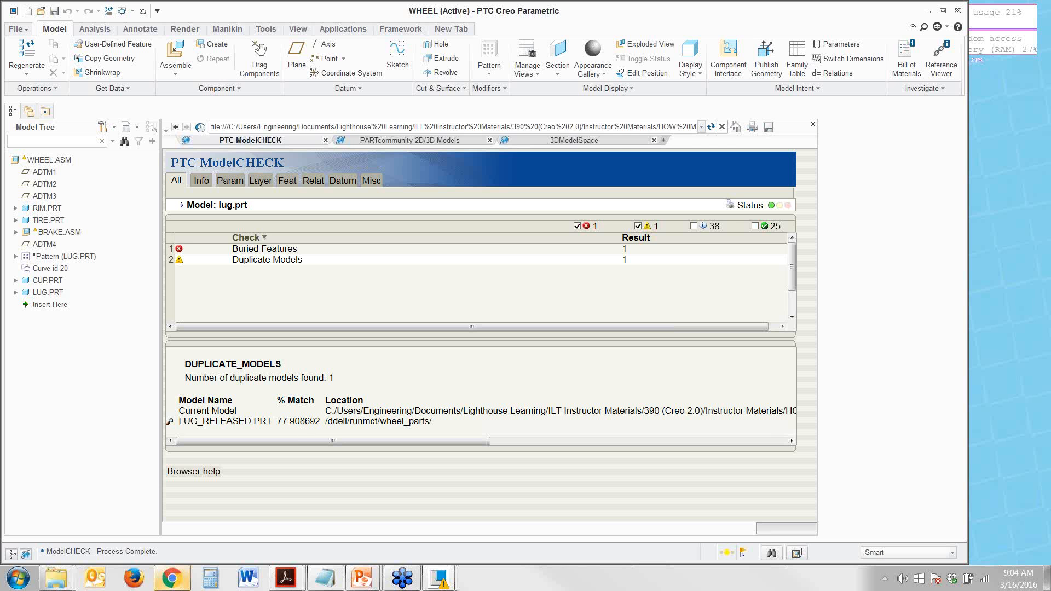
left_click_drag(300, 441, 625, 458)
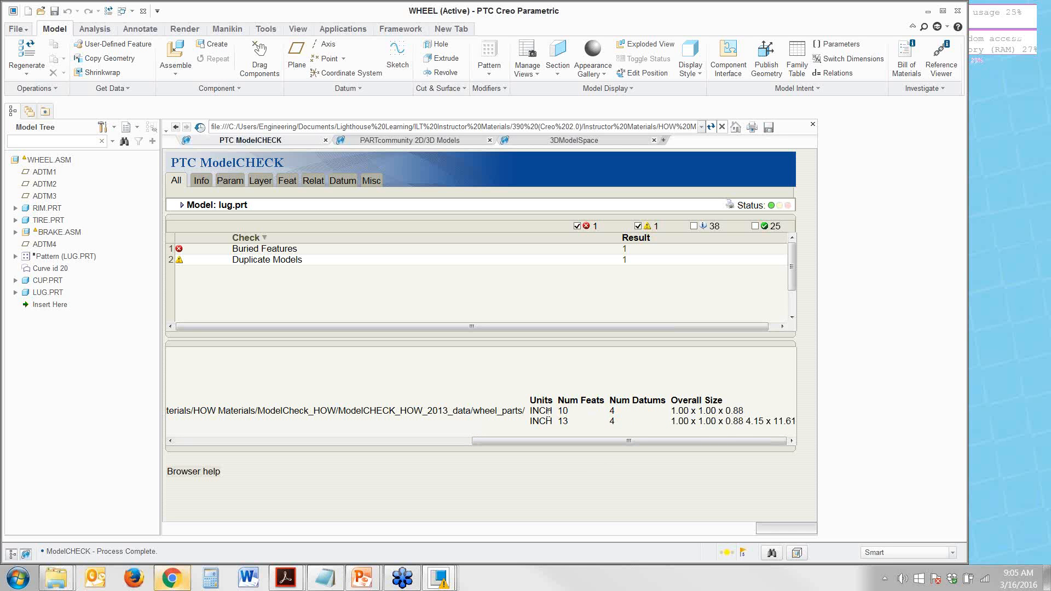
left_click_drag(549, 443, 246, 445)
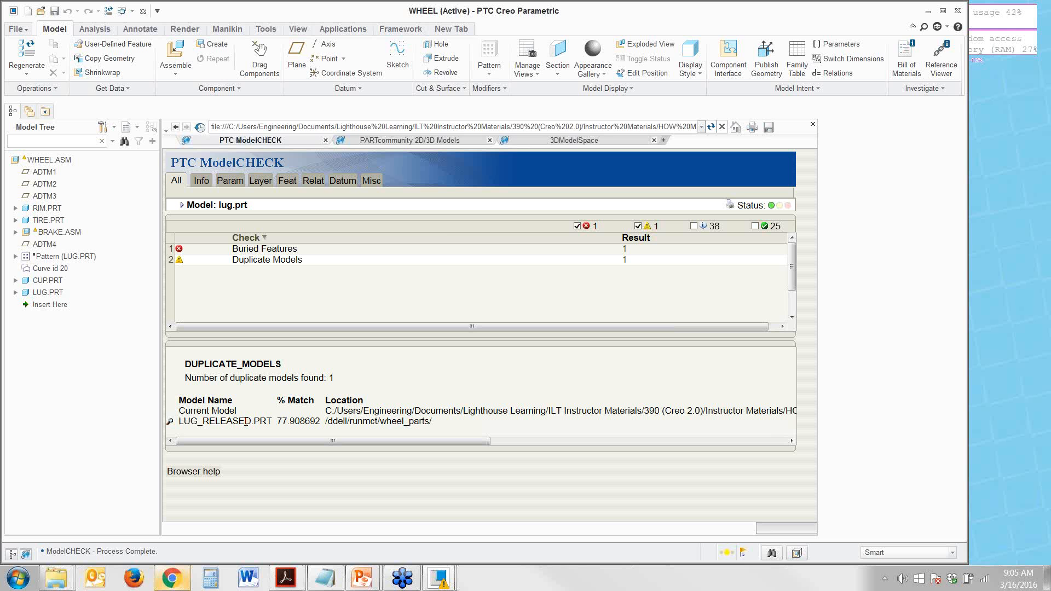
left_click(26, 554)
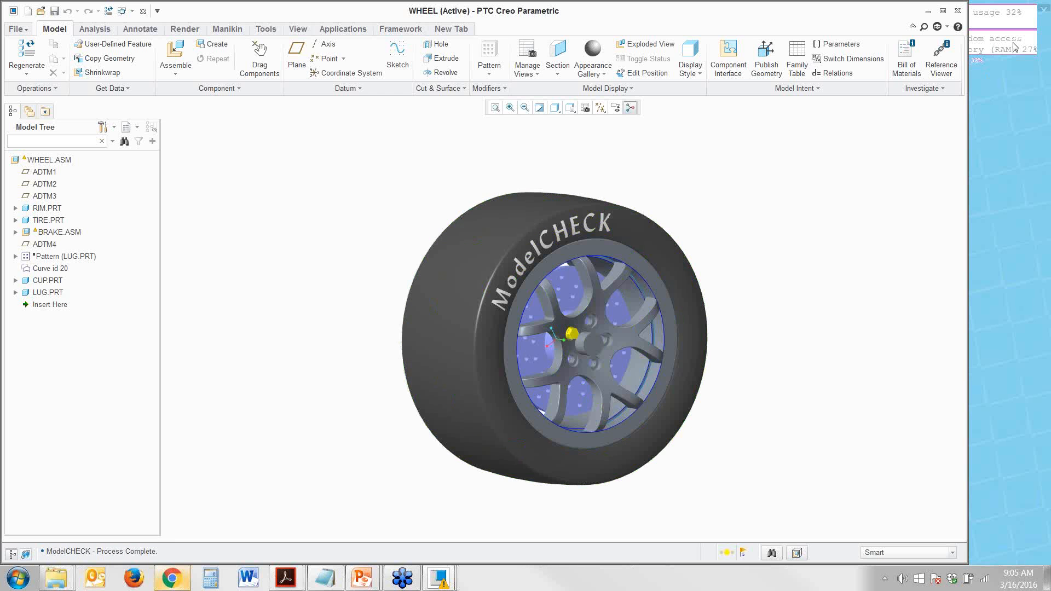
left_click(1046, 52)
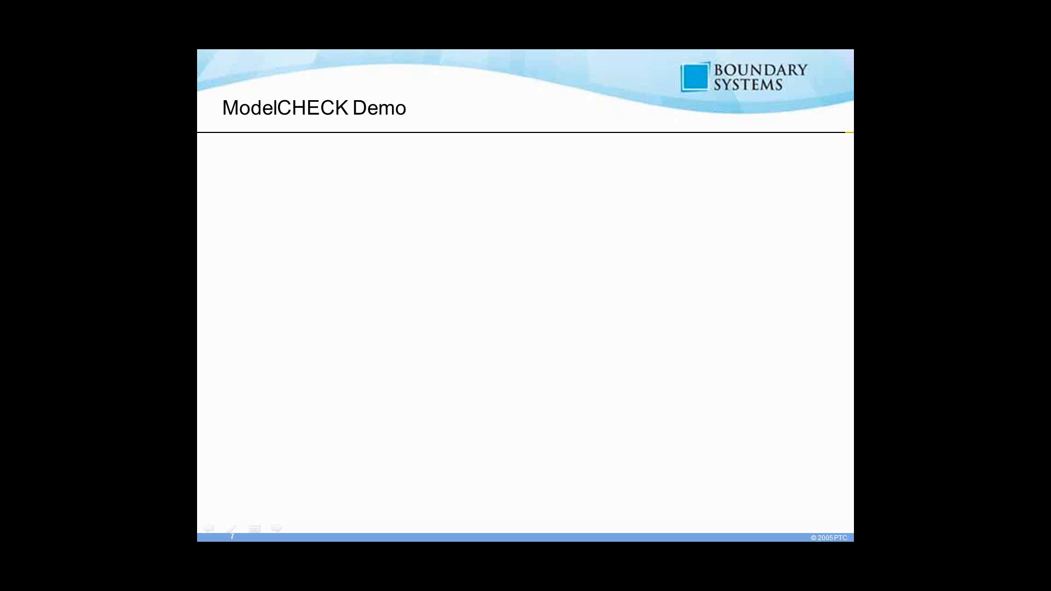
left_click(840, 180)
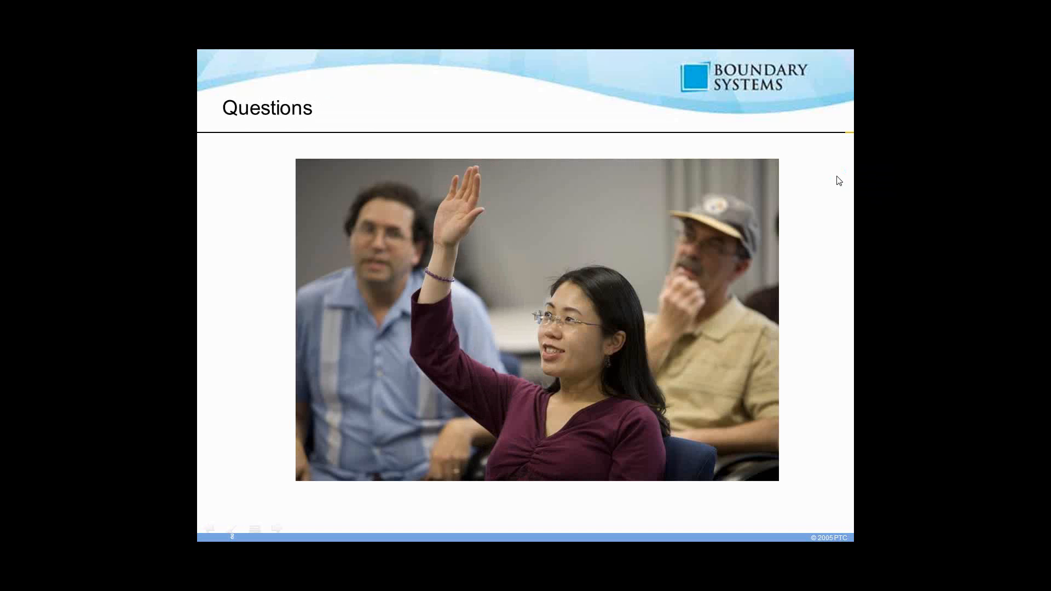
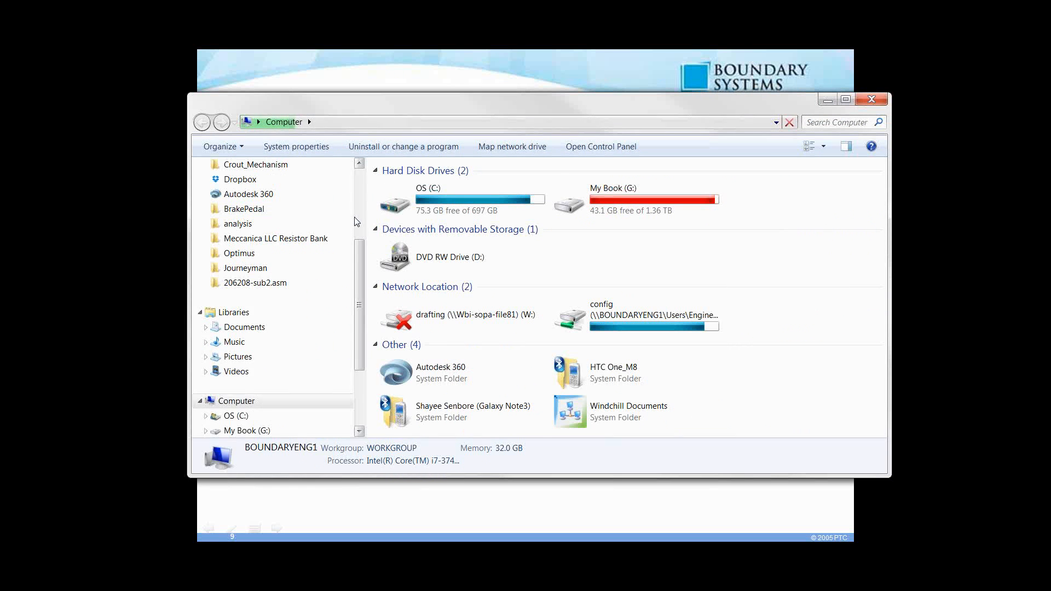
Step: Go to the PTC folder and open Creo 3.0, M060 and its Common Files folder
scroll(322, 224, "up", 3)
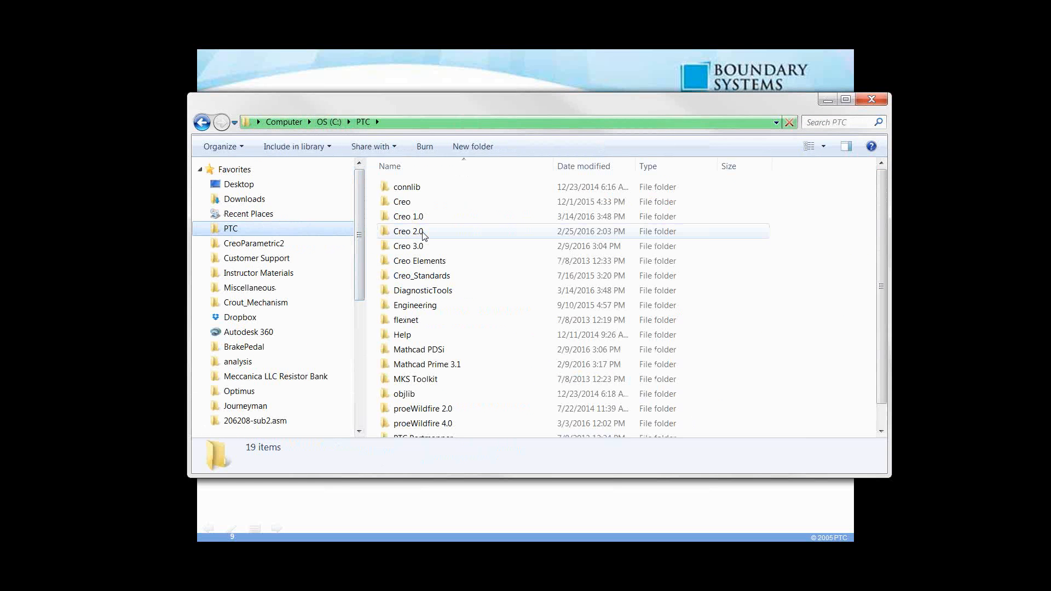
left_click(429, 246)
left_click(429, 246)
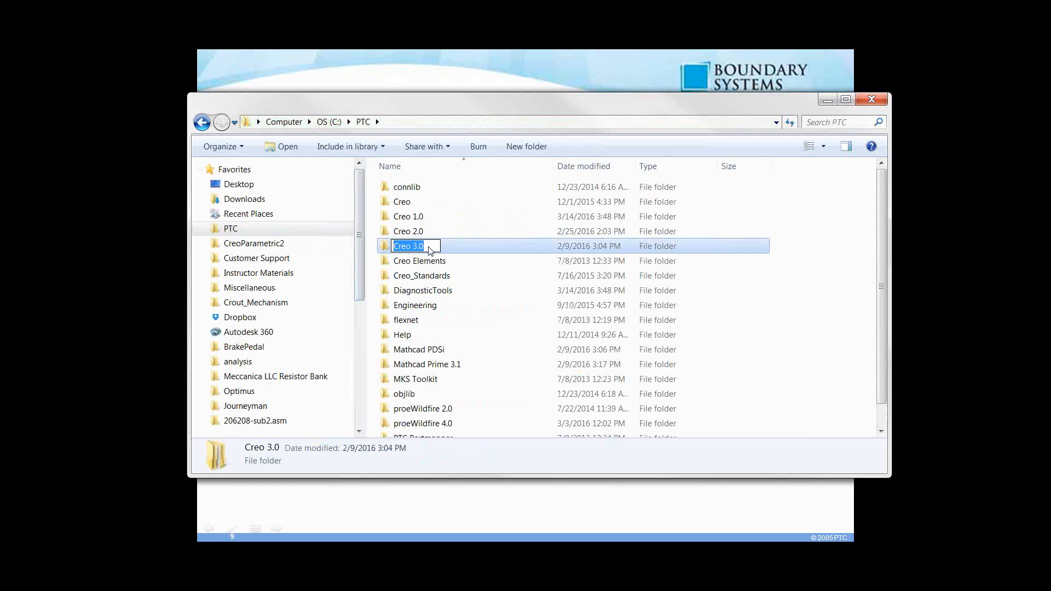
double_click(449, 248)
left_click(438, 204)
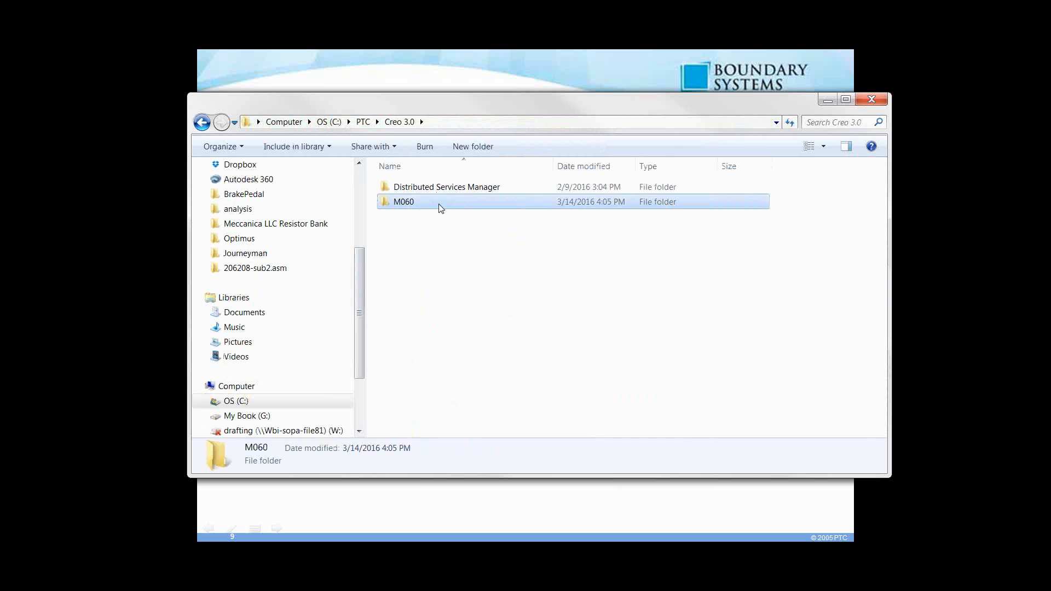
left_click(438, 204)
double_click(438, 204)
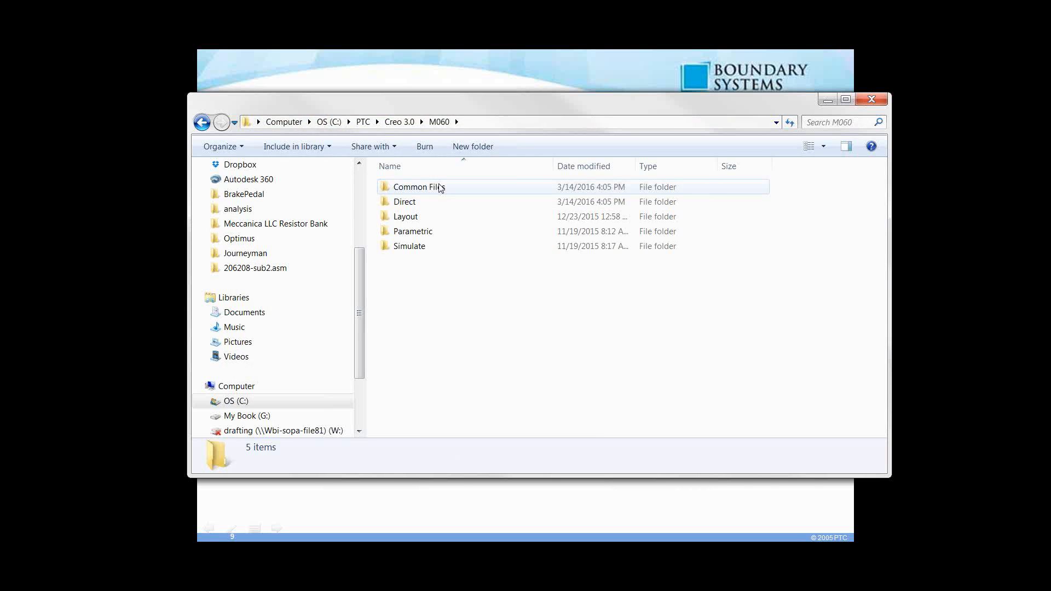
left_click(441, 189)
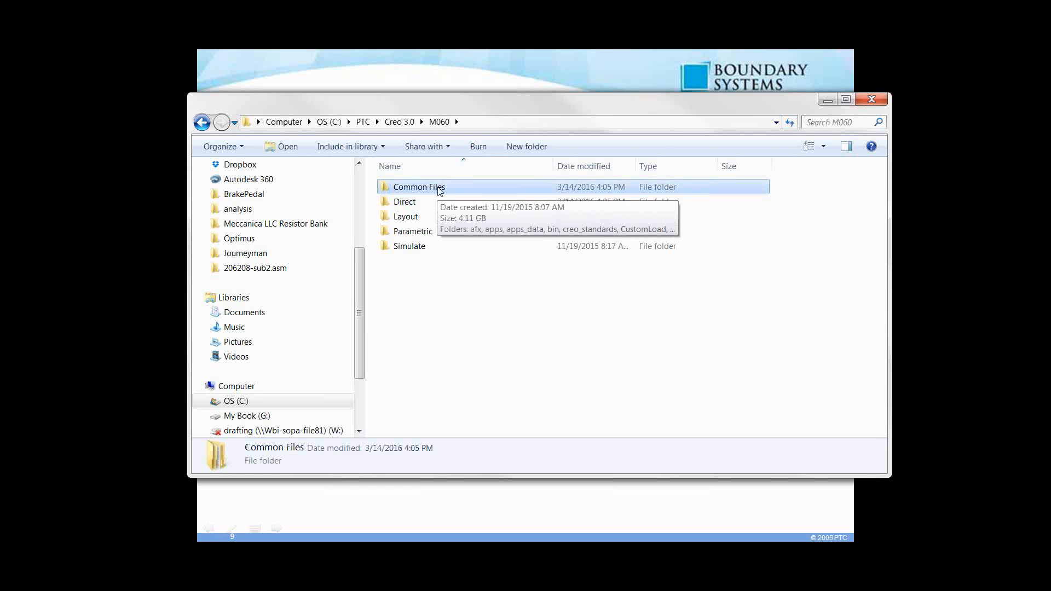
double_click(440, 189)
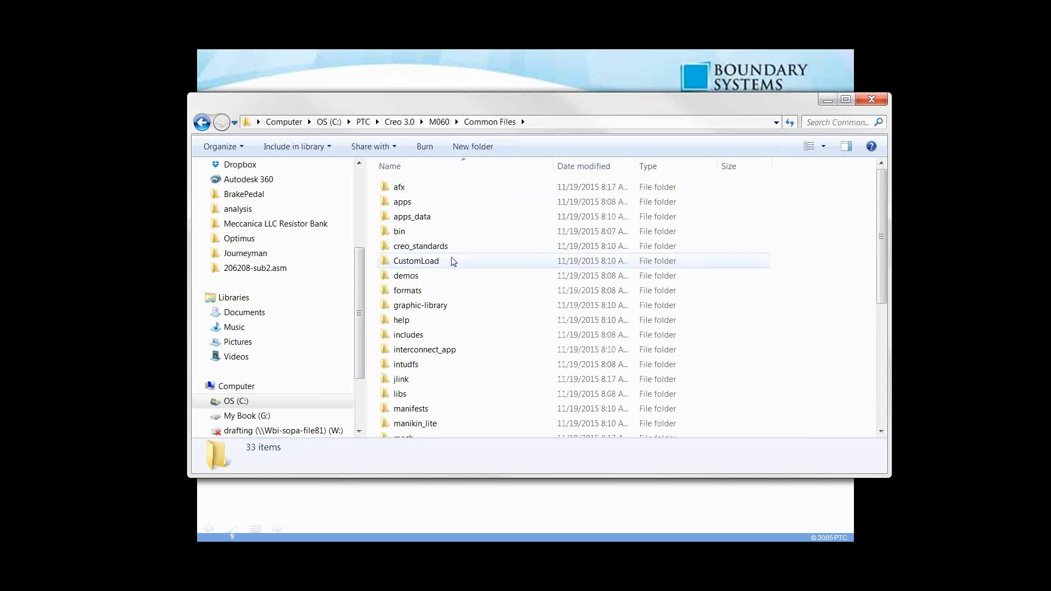
Step: Find the modchk folder inside Common Files and open it
left_click(453, 261)
key("m")
scroll(454, 266, "down", 2)
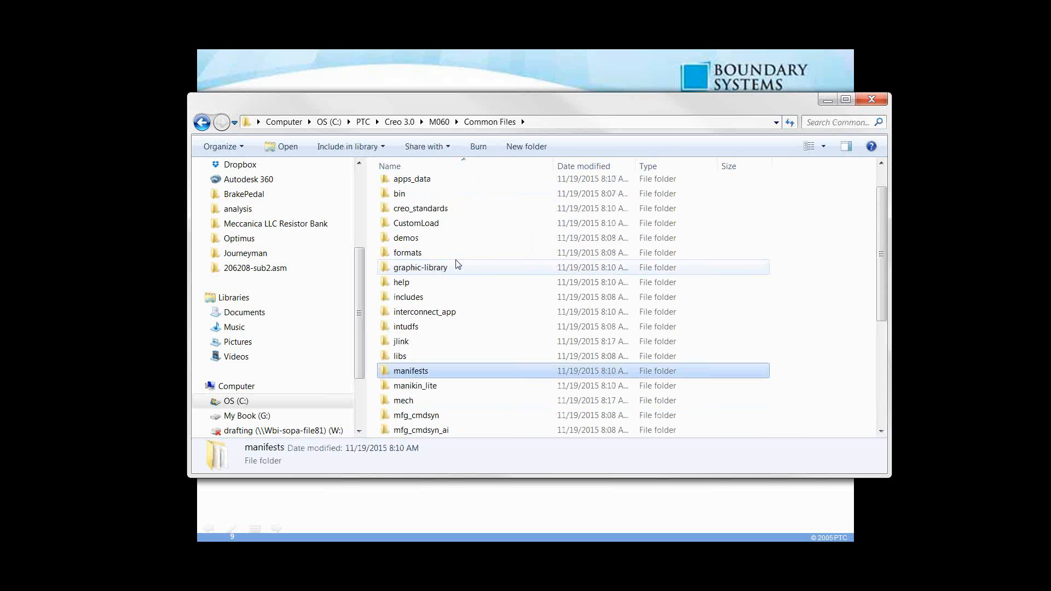
left_click(476, 400)
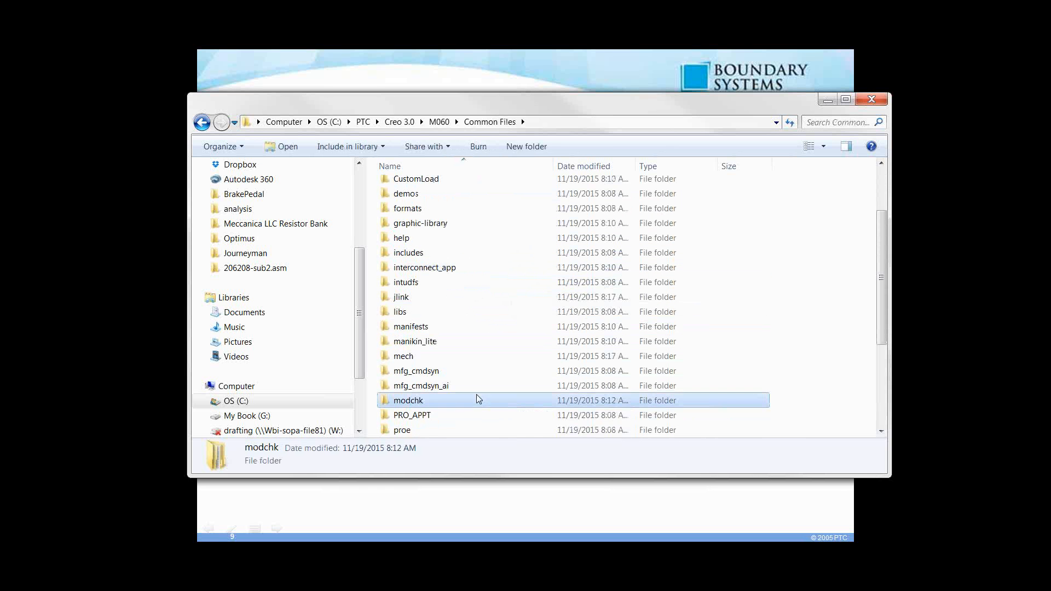
double_click(430, 405)
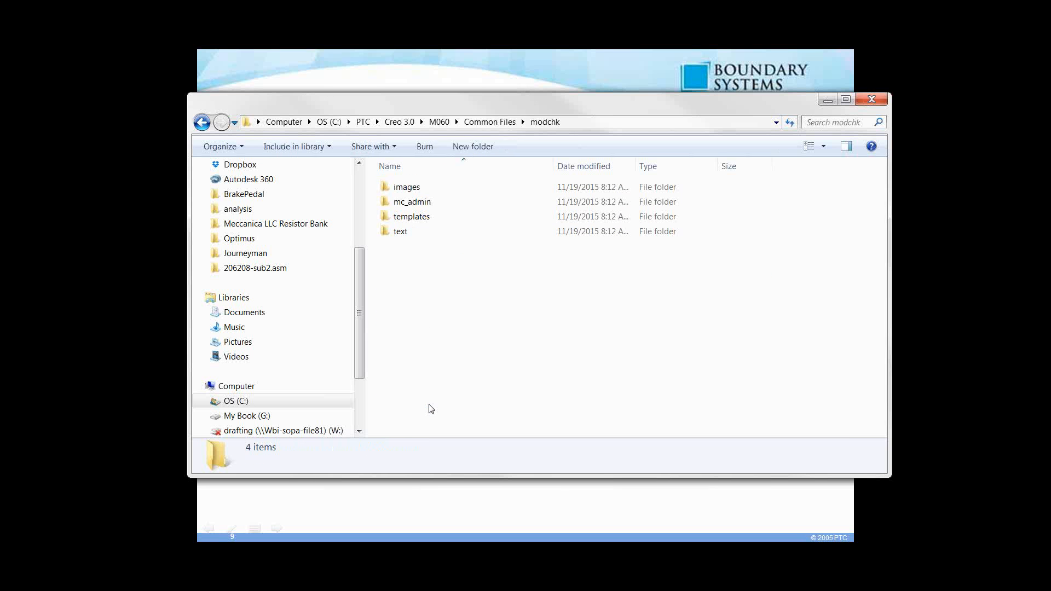
Step: Open the text folder, its usascii subfolder and the config folder inside it
double_click(417, 229)
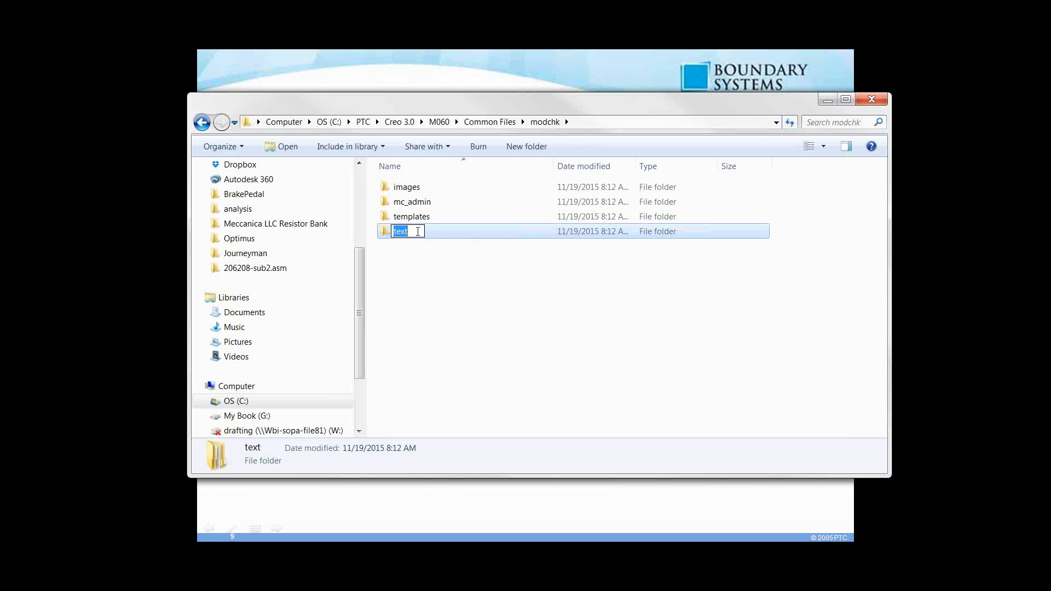
left_click(439, 236)
double_click(441, 237)
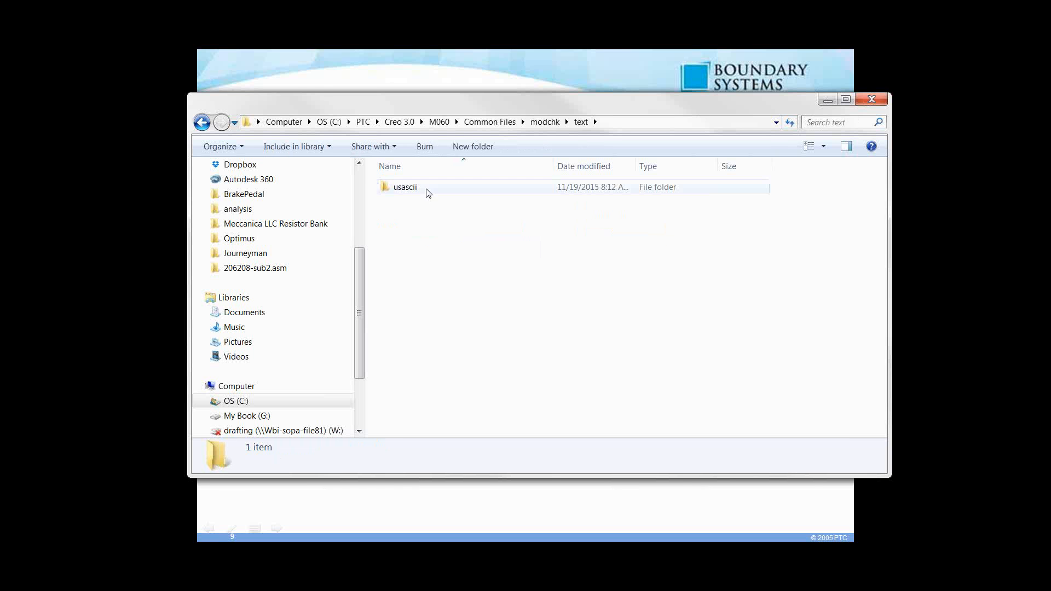
left_click(429, 188)
left_click(427, 189)
left_click(442, 193)
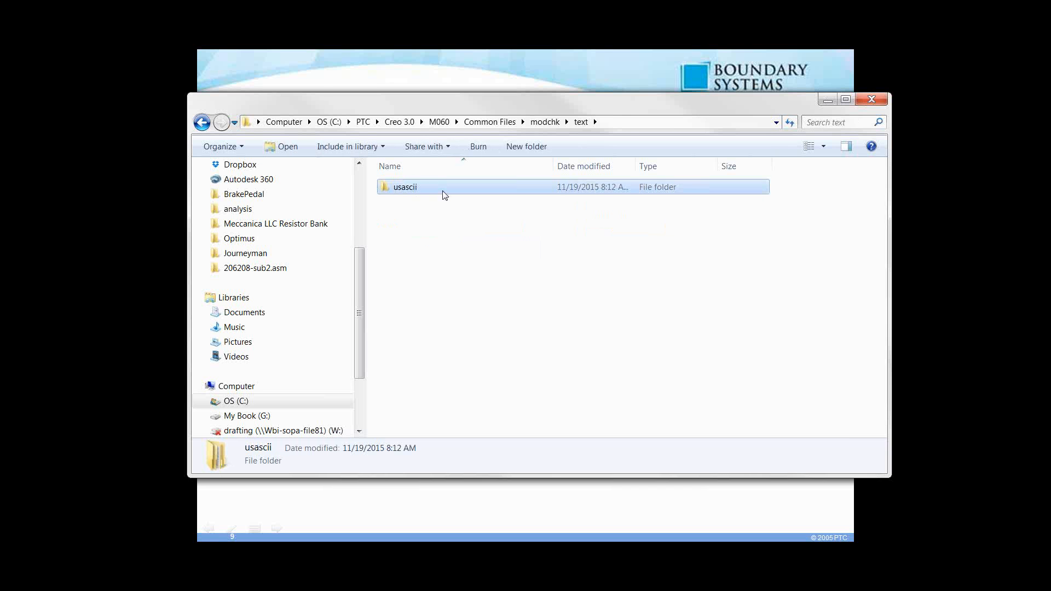
double_click(442, 193)
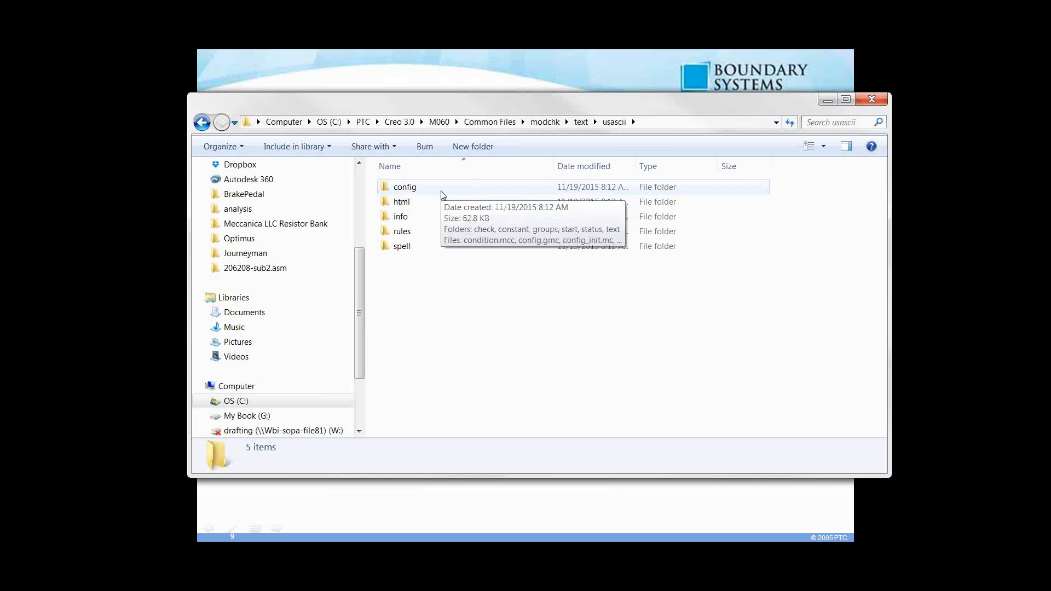
left_click(442, 192)
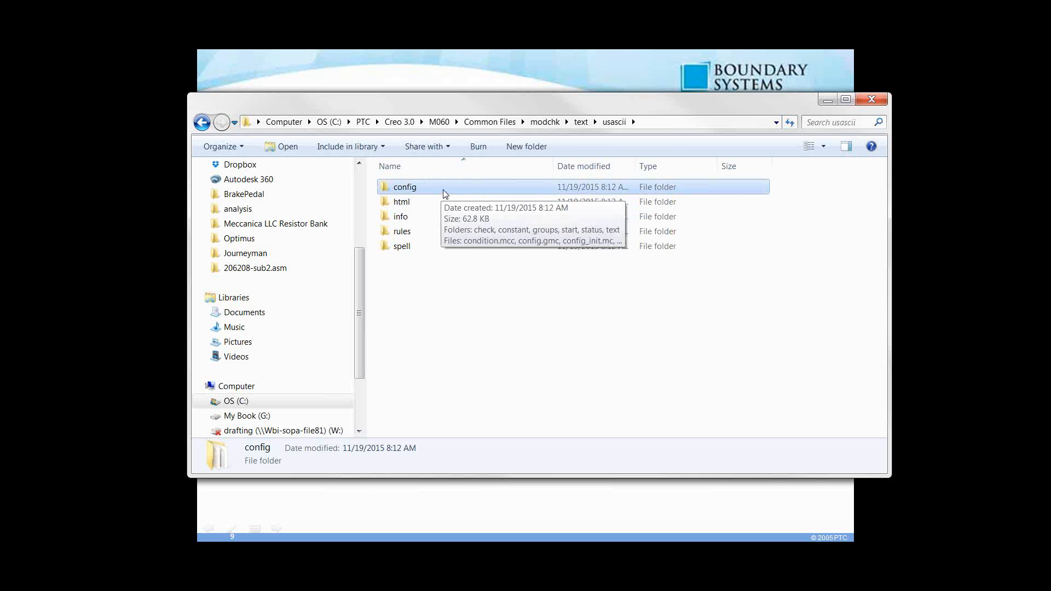
double_click(445, 192)
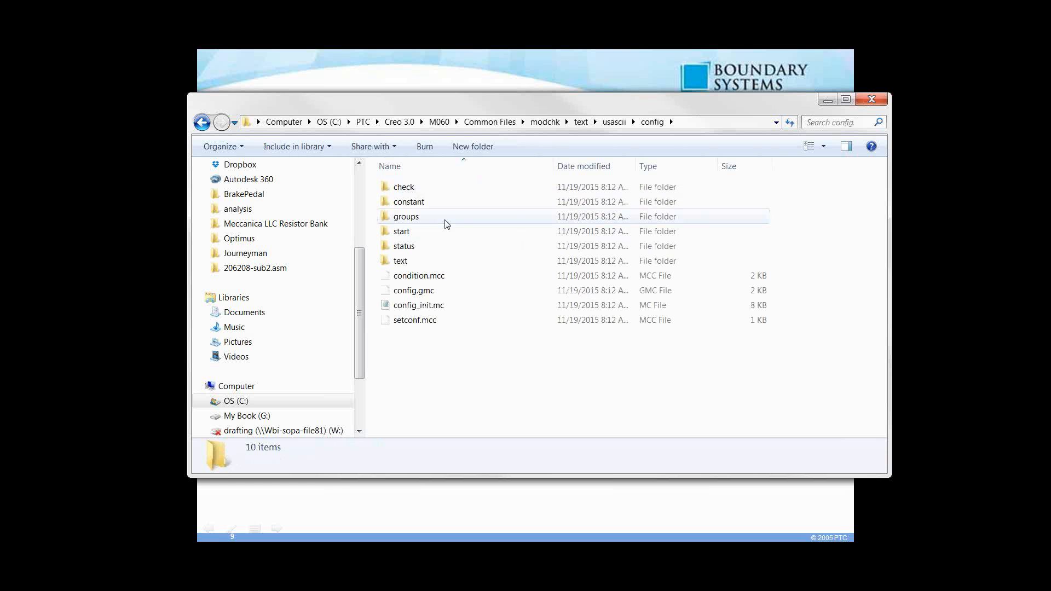
Step: Examine the ModelCHECK configuration items: config_init.mc, condition.mcc and the check, groups and start folders
left_click(471, 310)
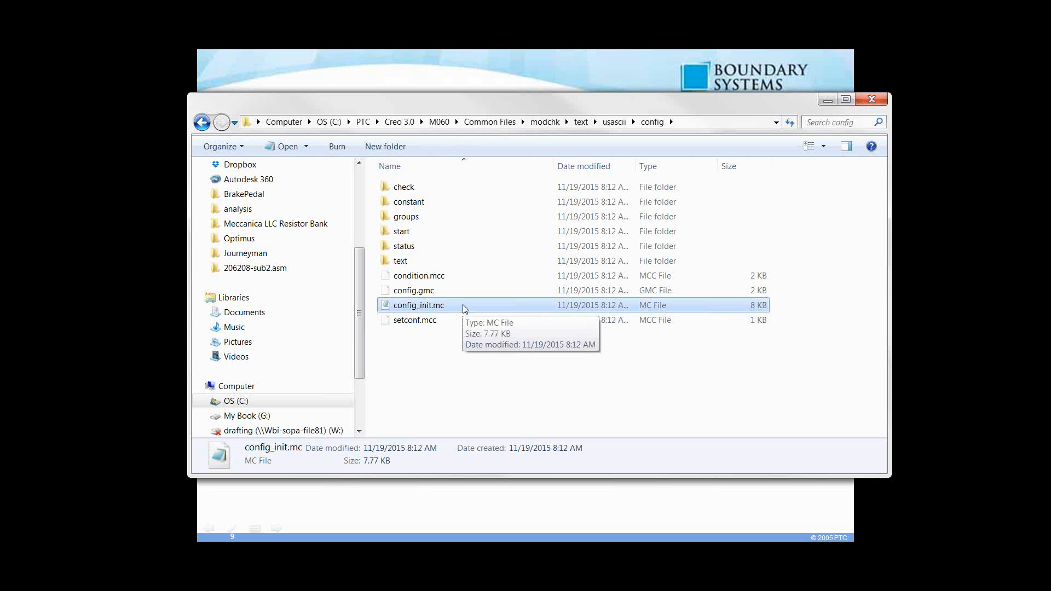
left_click(460, 277)
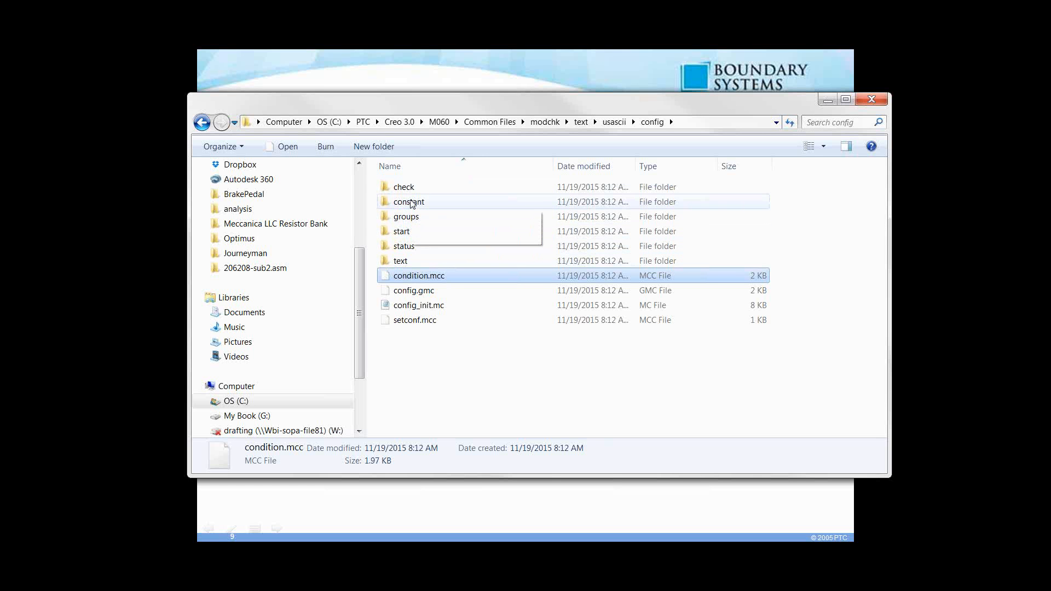
mouse_move(416, 190)
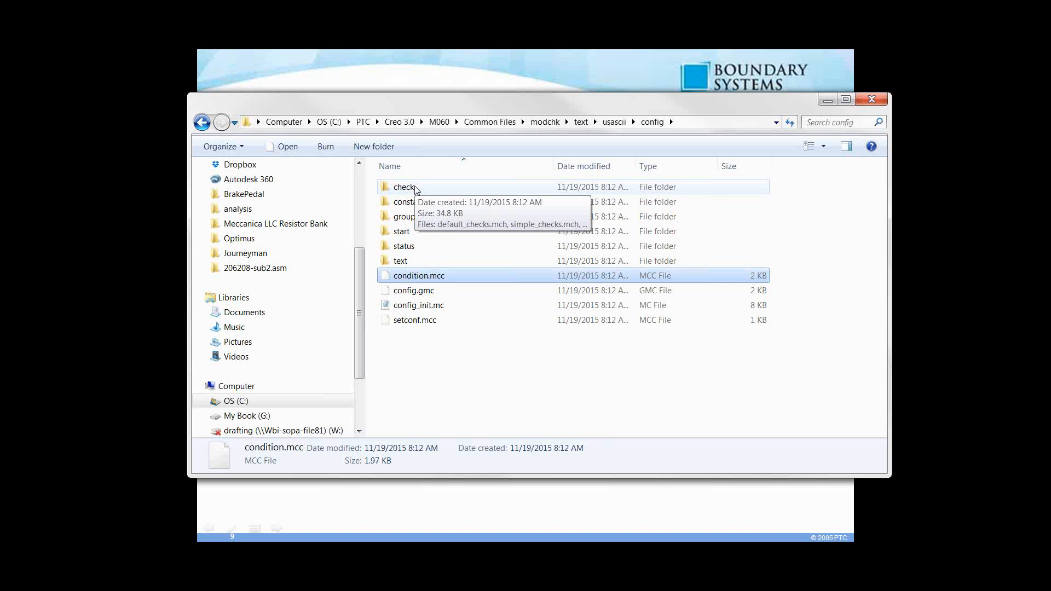
left_click(416, 189)
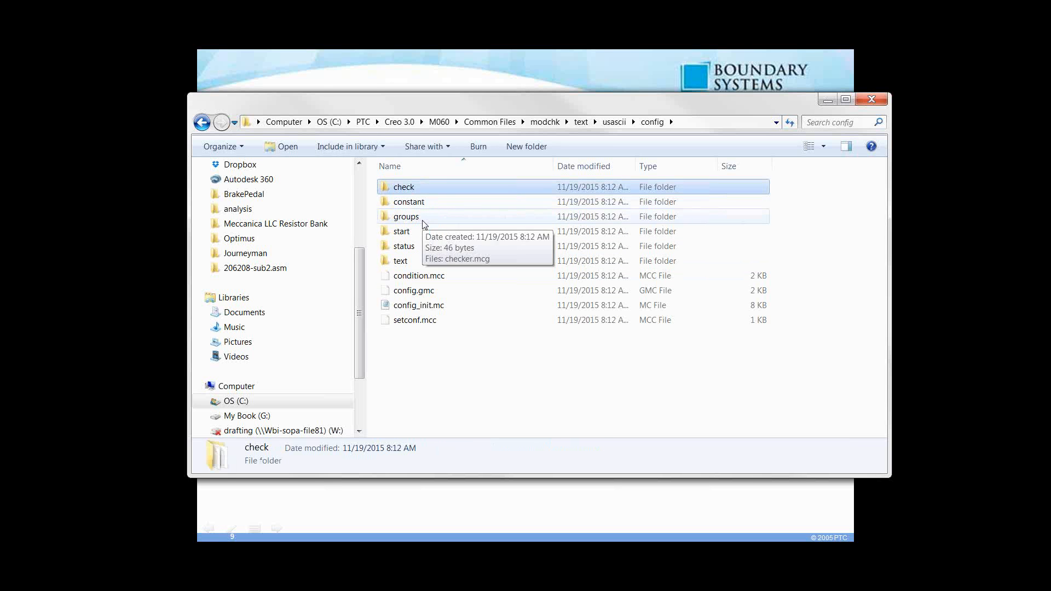
left_click(425, 238)
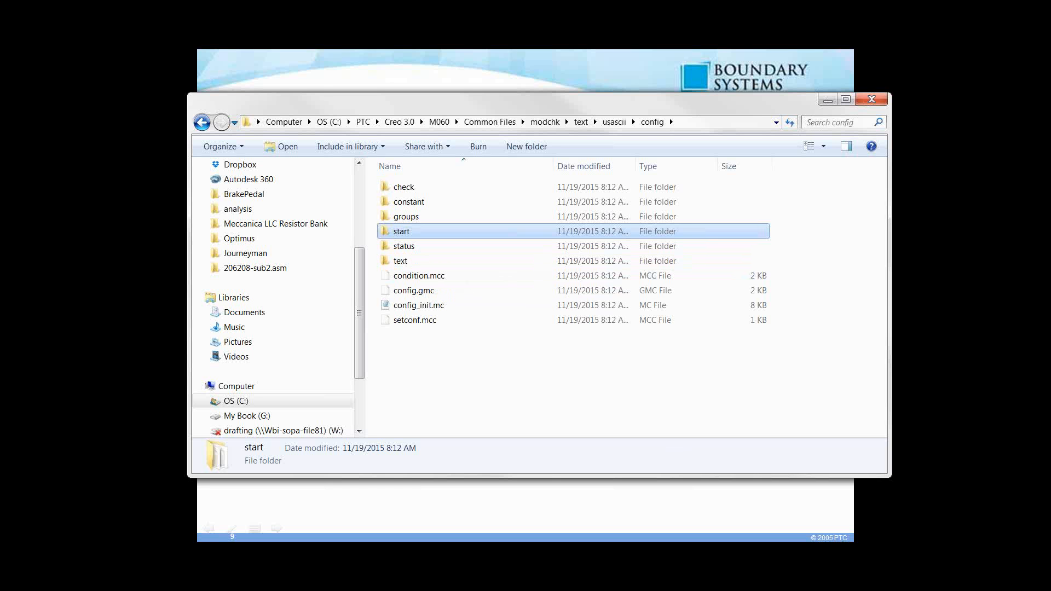
Step: Switch to Chrome and open the PTC Creo Parametric Help Center at help.ptc.com/creo_hc/creo30_pma_hc/usascii/
key("alt+Tab")
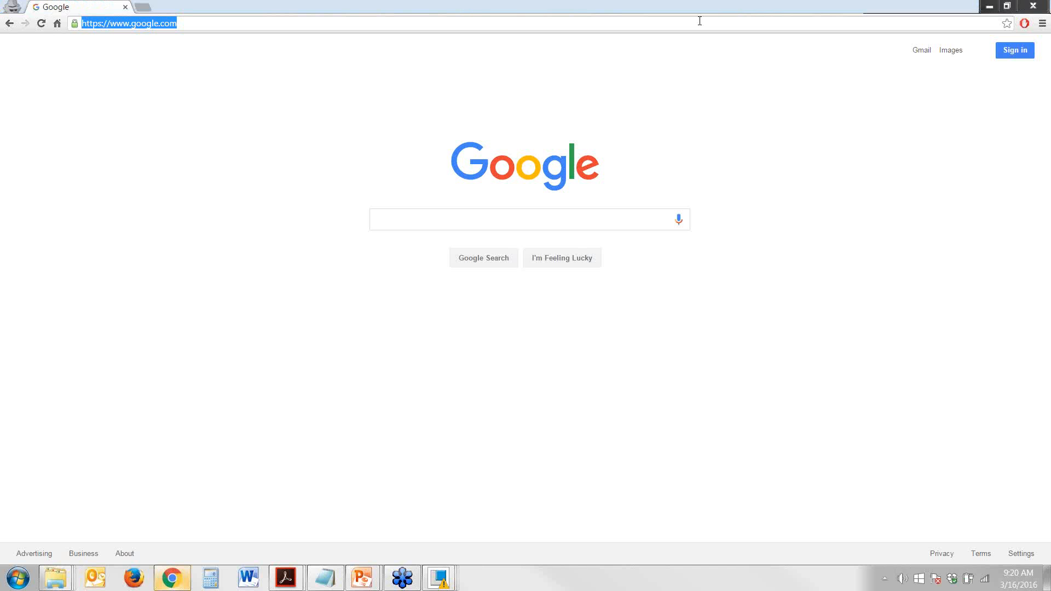
triple_click(641, 24)
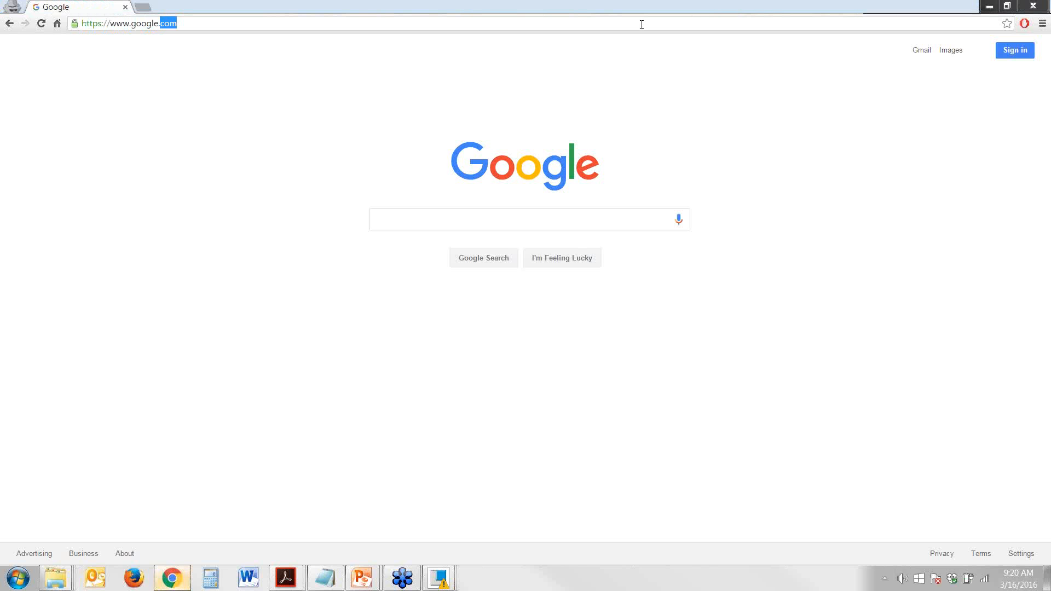
type("HELp.ptc")
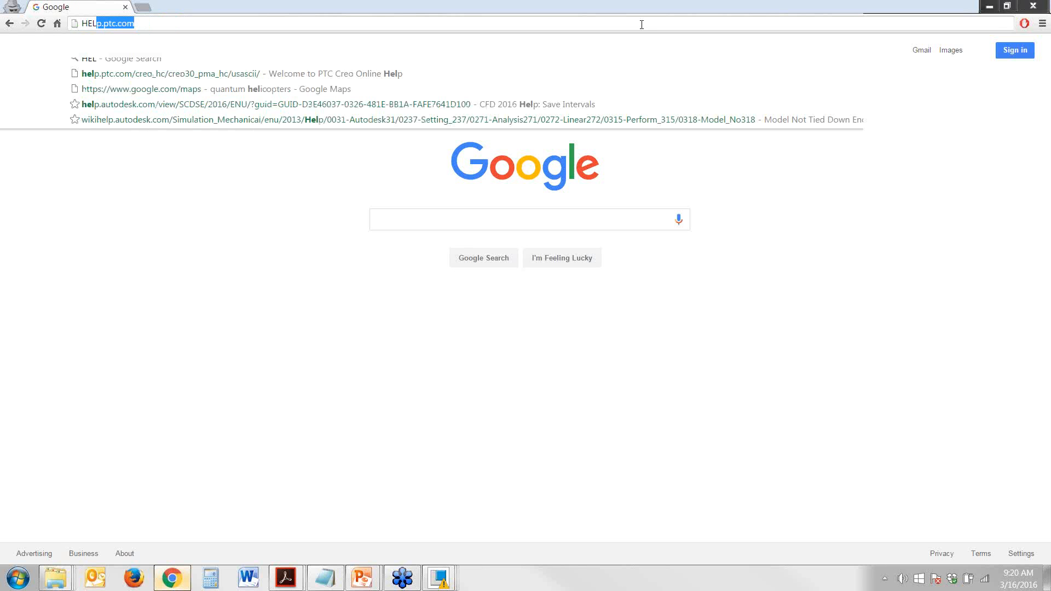
key("ctrl+a")
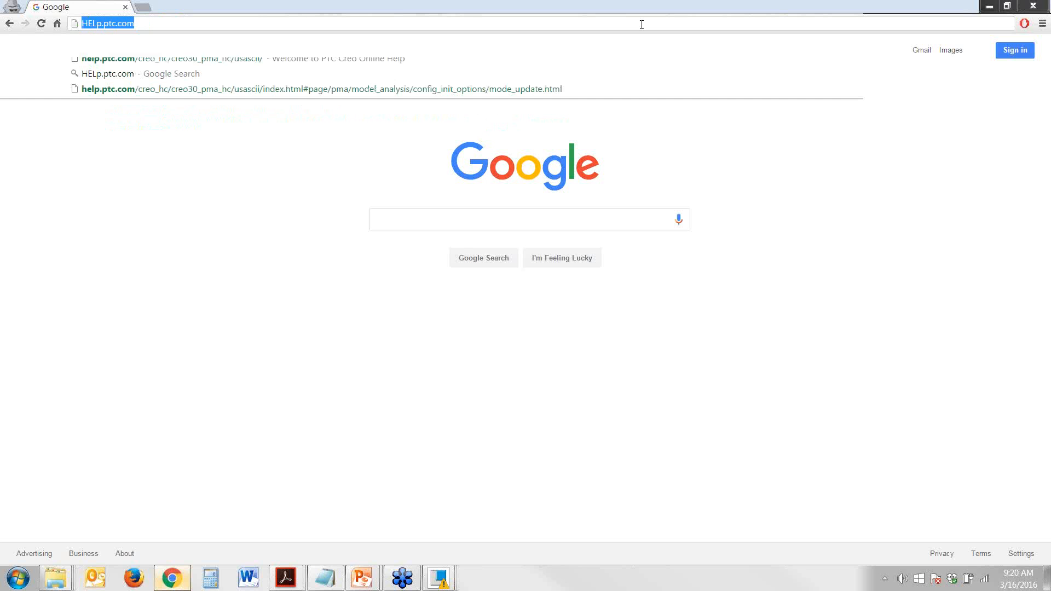
key("Down")
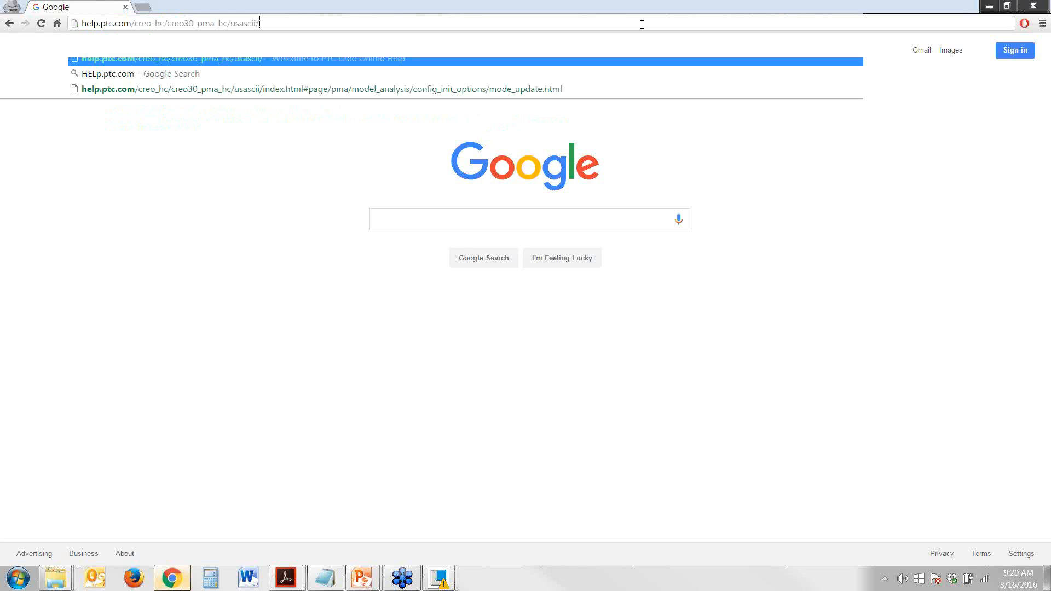
key("Return")
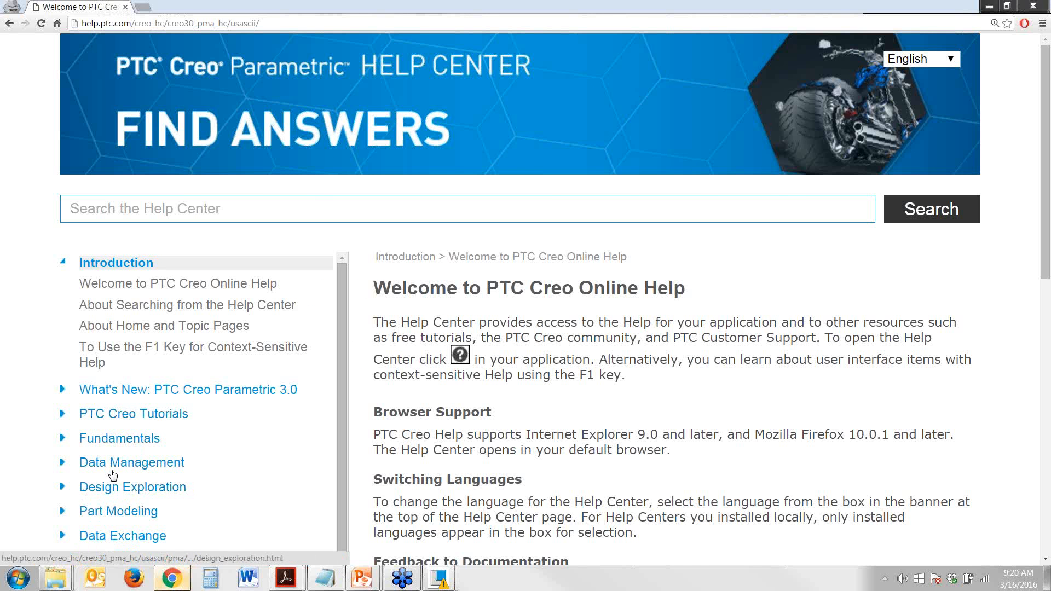
Step: Expand Model Analysis and its PTC Creo Modelcheck section in the Help Center contents
scroll(205, 420, "down", 5)
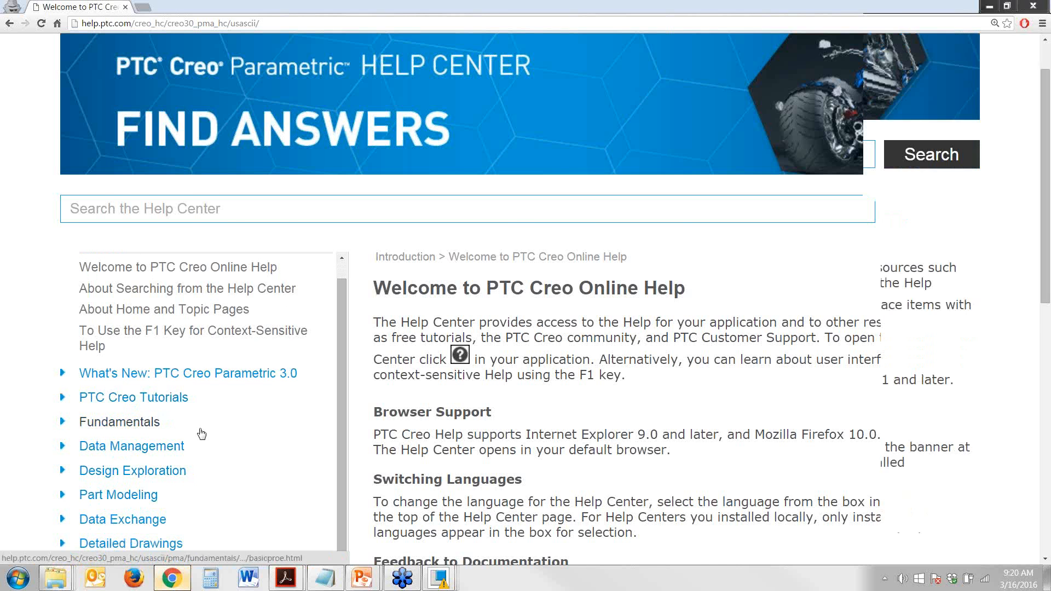
scroll(126, 474, "down", 3)
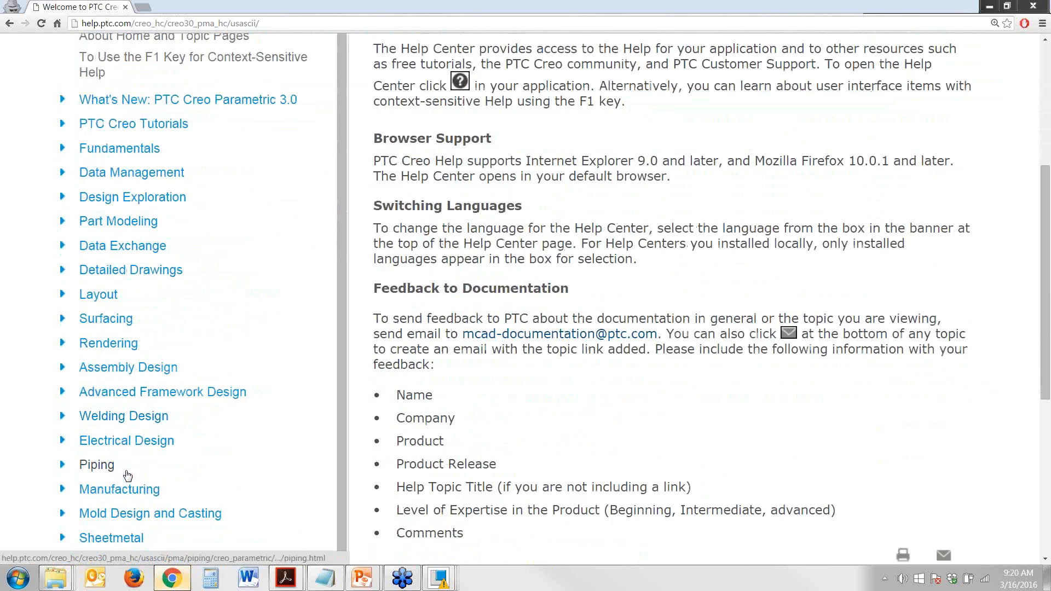
left_click(63, 454)
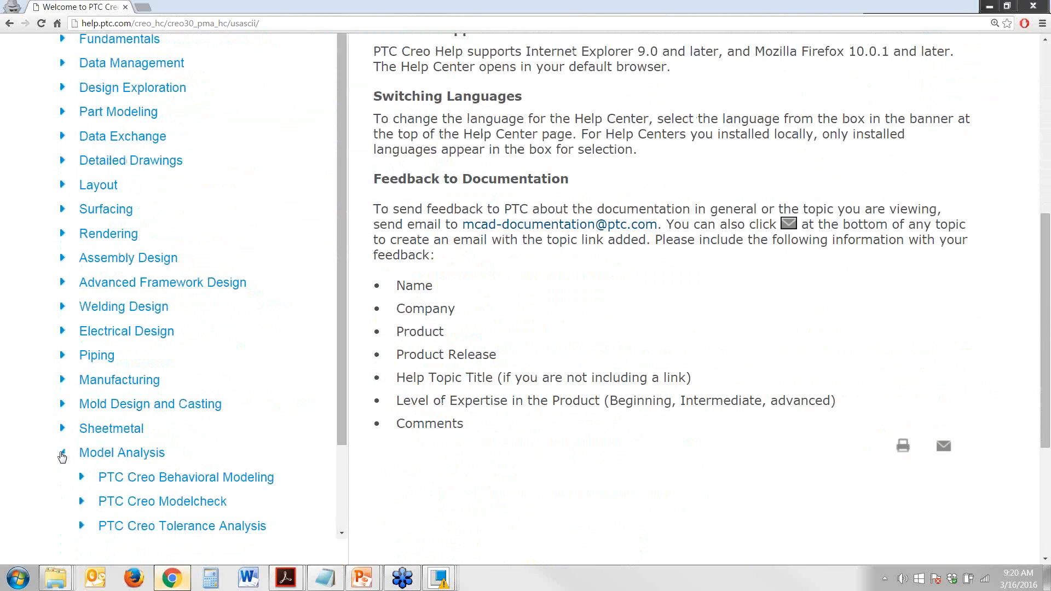
left_click(82, 501)
scroll(86, 471, "down", 2)
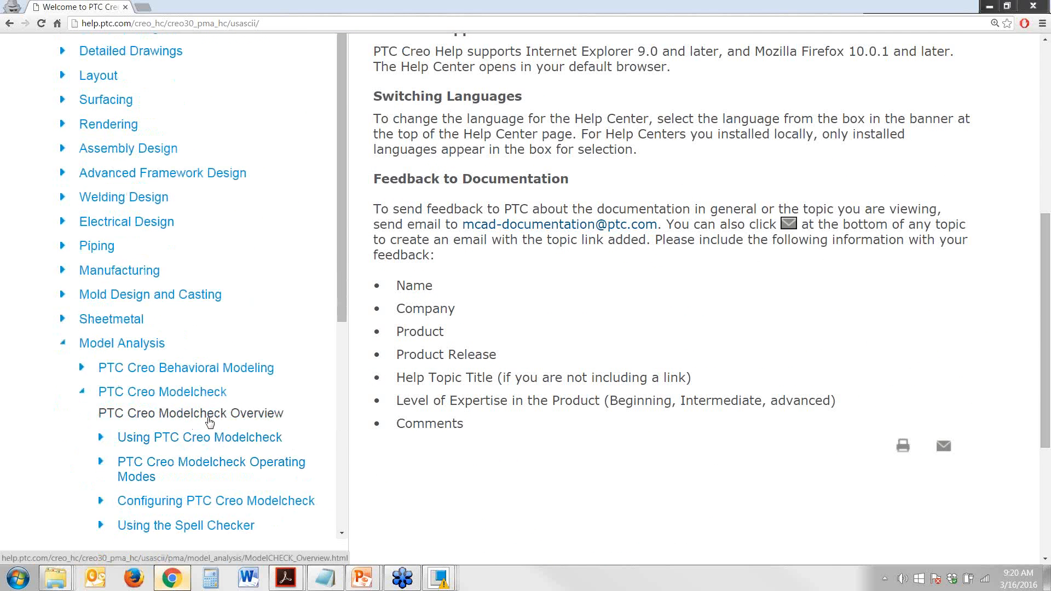
scroll(219, 454, "down", 2)
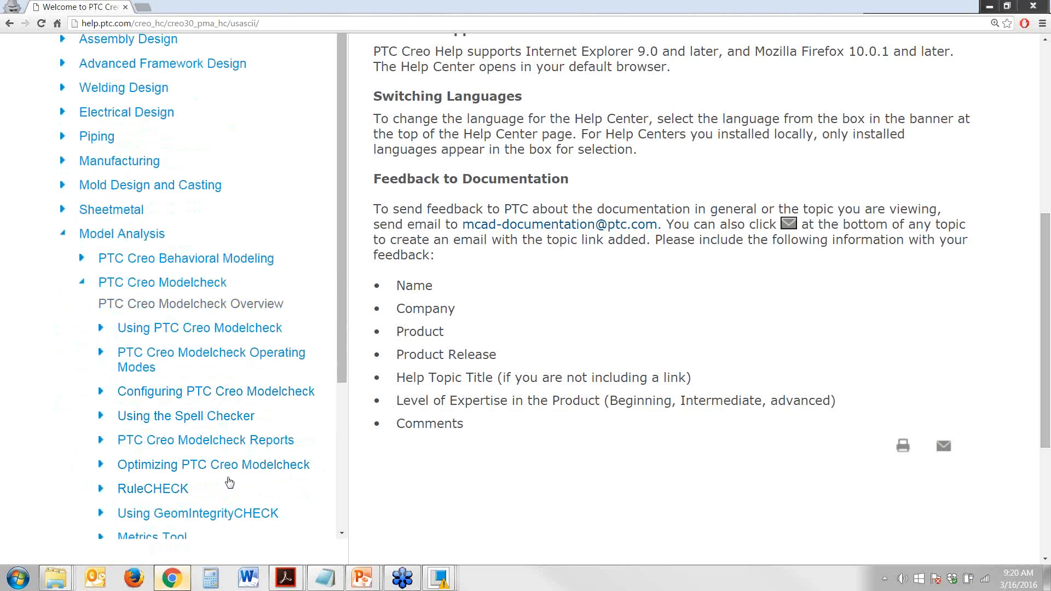
Step: Open Using PTC Creo Modelcheck, read its About topic, and expand the PTC Creo Modelcheck Operating Modes topics
left_click(240, 329)
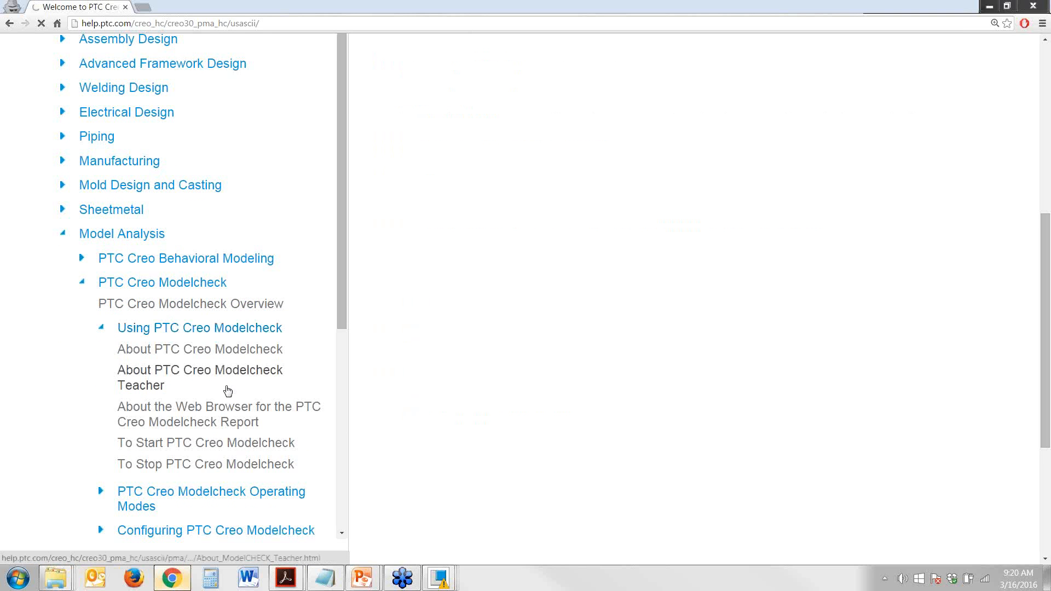
scroll(524, 411, "down", 5)
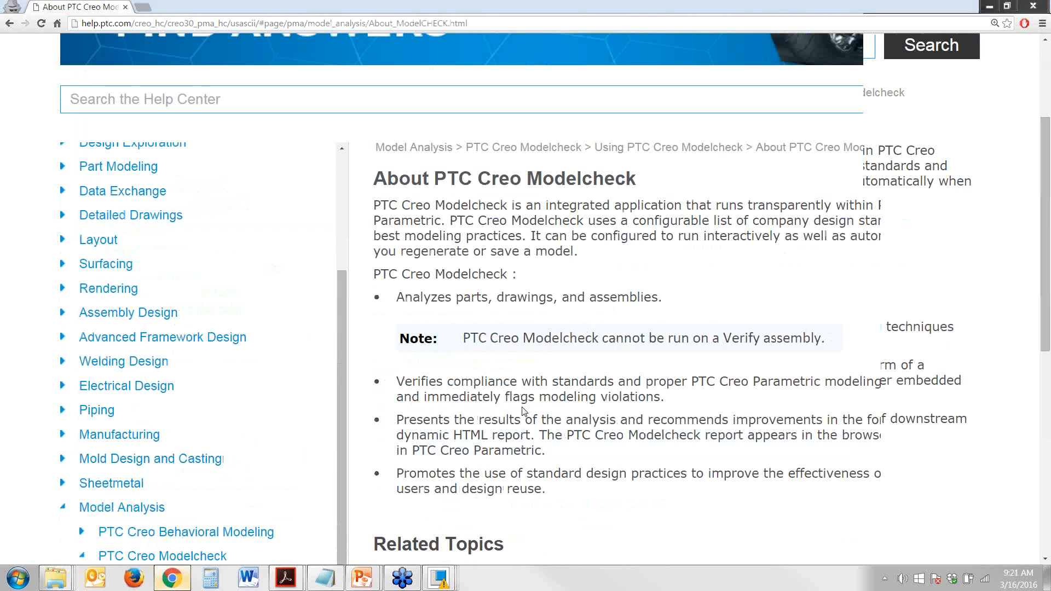
scroll(270, 462, "down", 2)
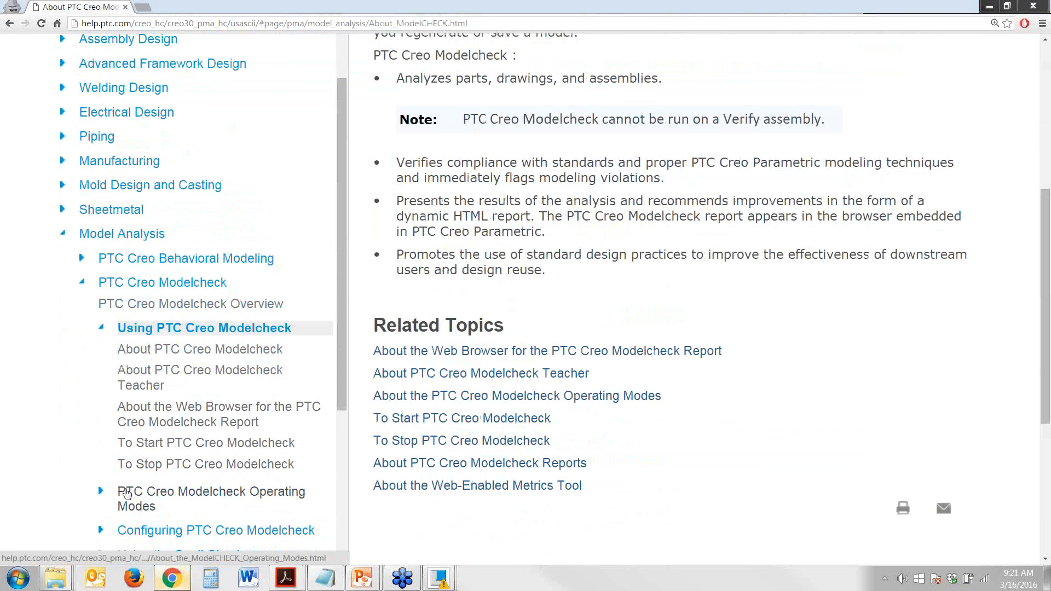
left_click(102, 492)
scroll(115, 495, "down", 3)
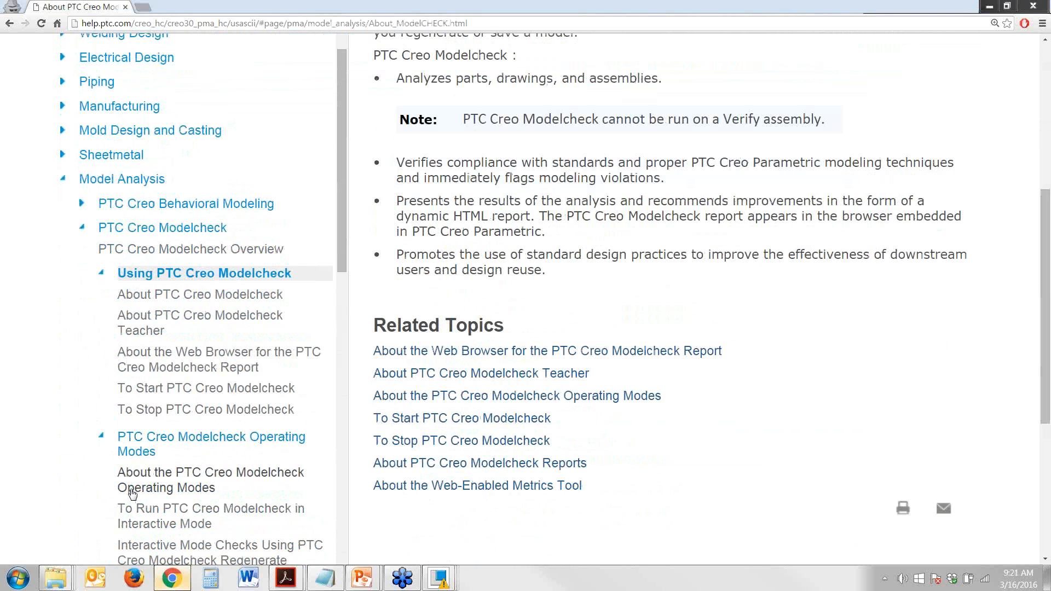
Step: Expand the Configuring PTC Creo Modelcheck section in the Help Center contents
scroll(136, 496, "down", 9)
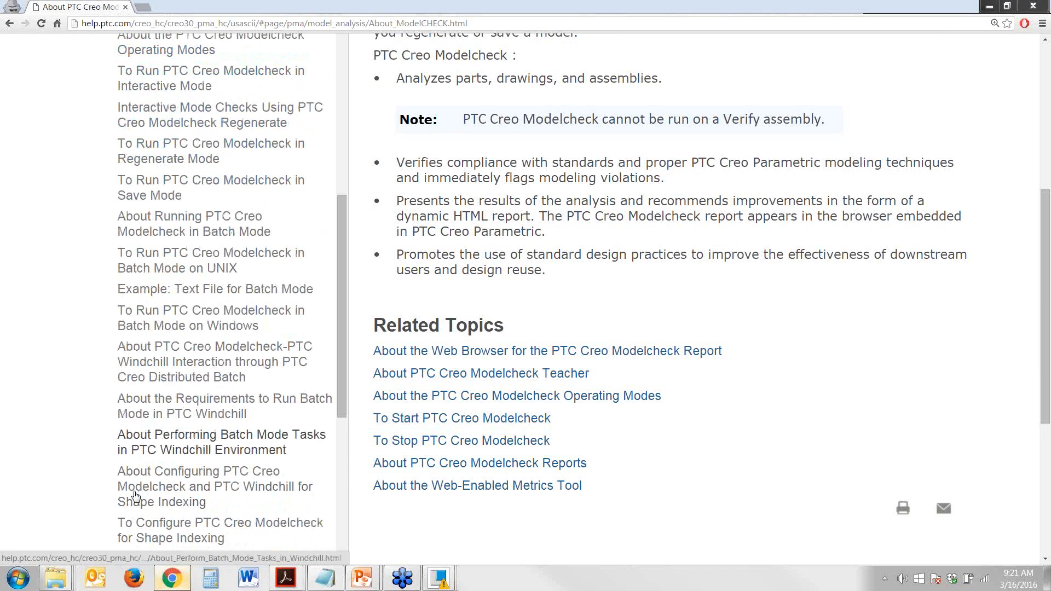
scroll(137, 493, "down", 1)
left_click(102, 462)
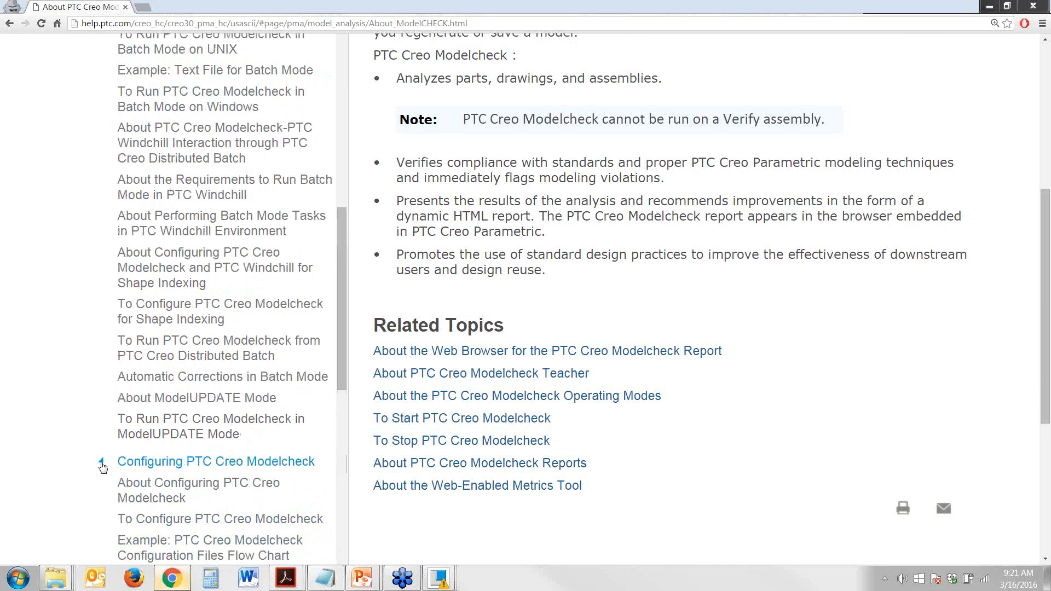
Step: Open the Example: PTC Creo Modelcheck Configuration Files Flow Chart topic and view the diagram through its Status file box at the default page zoom
scroll(136, 489, "down", 2)
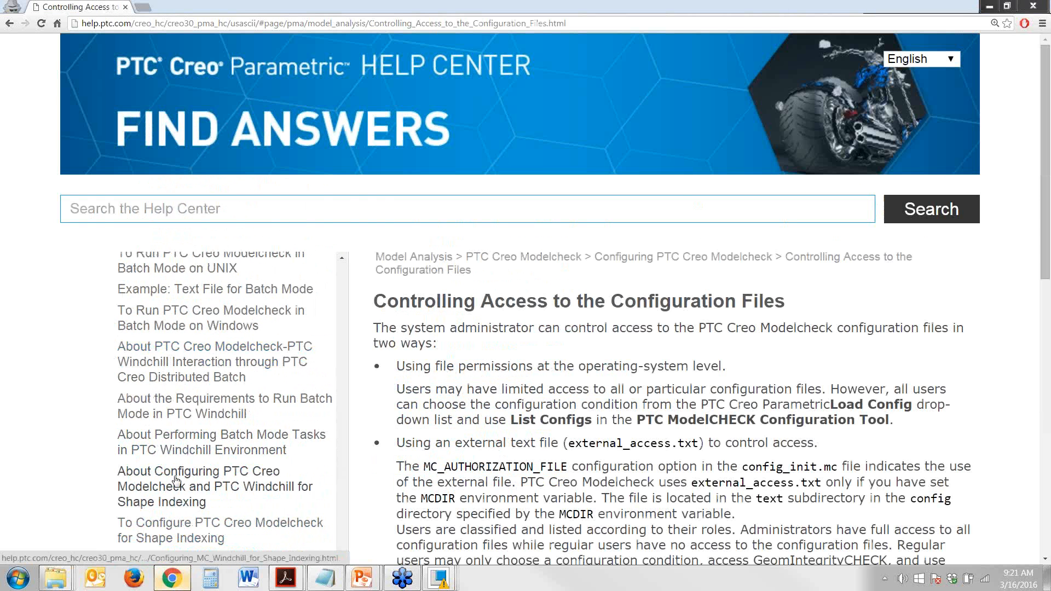
scroll(174, 498, "down", 6)
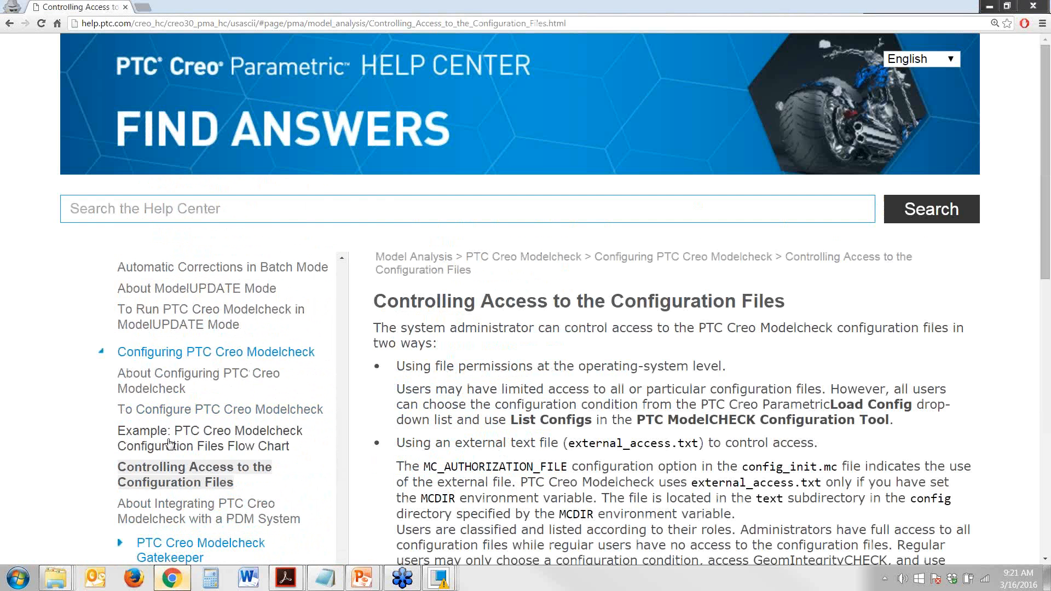
left_click(169, 443)
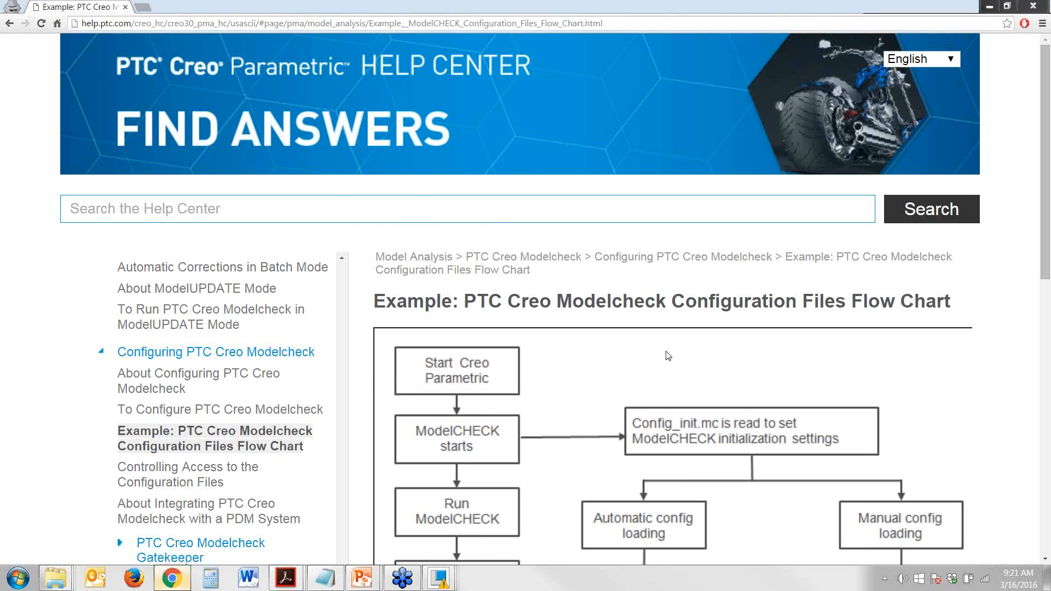
key("ctrl+0")
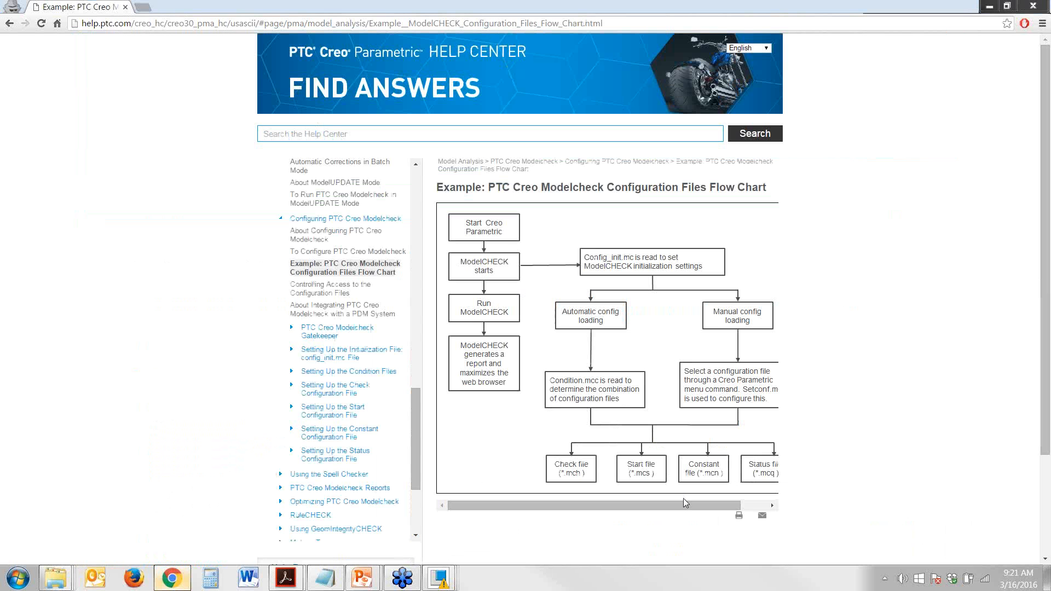
left_click_drag(685, 501, 725, 519)
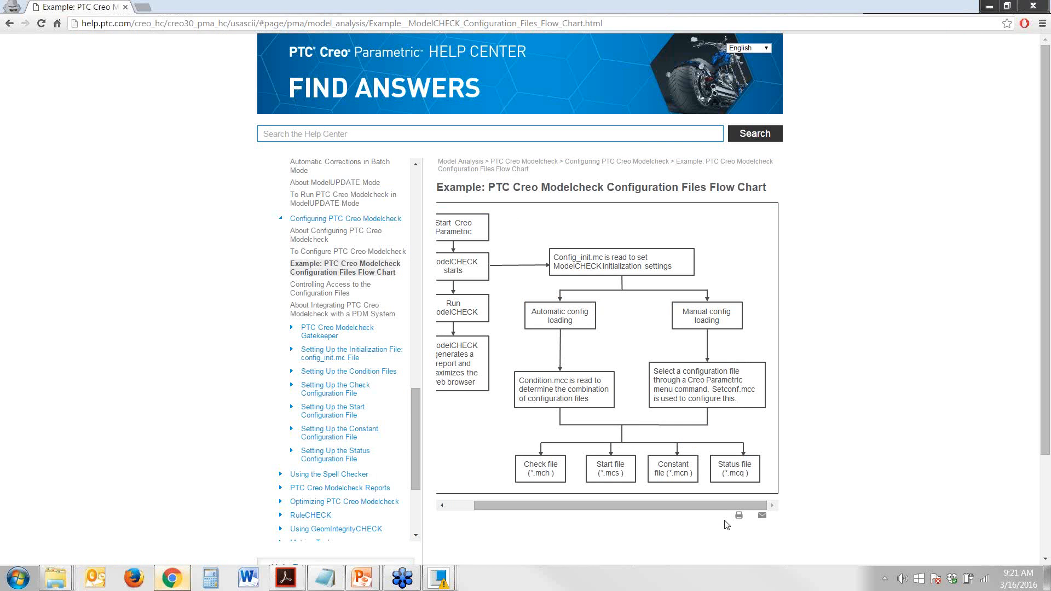